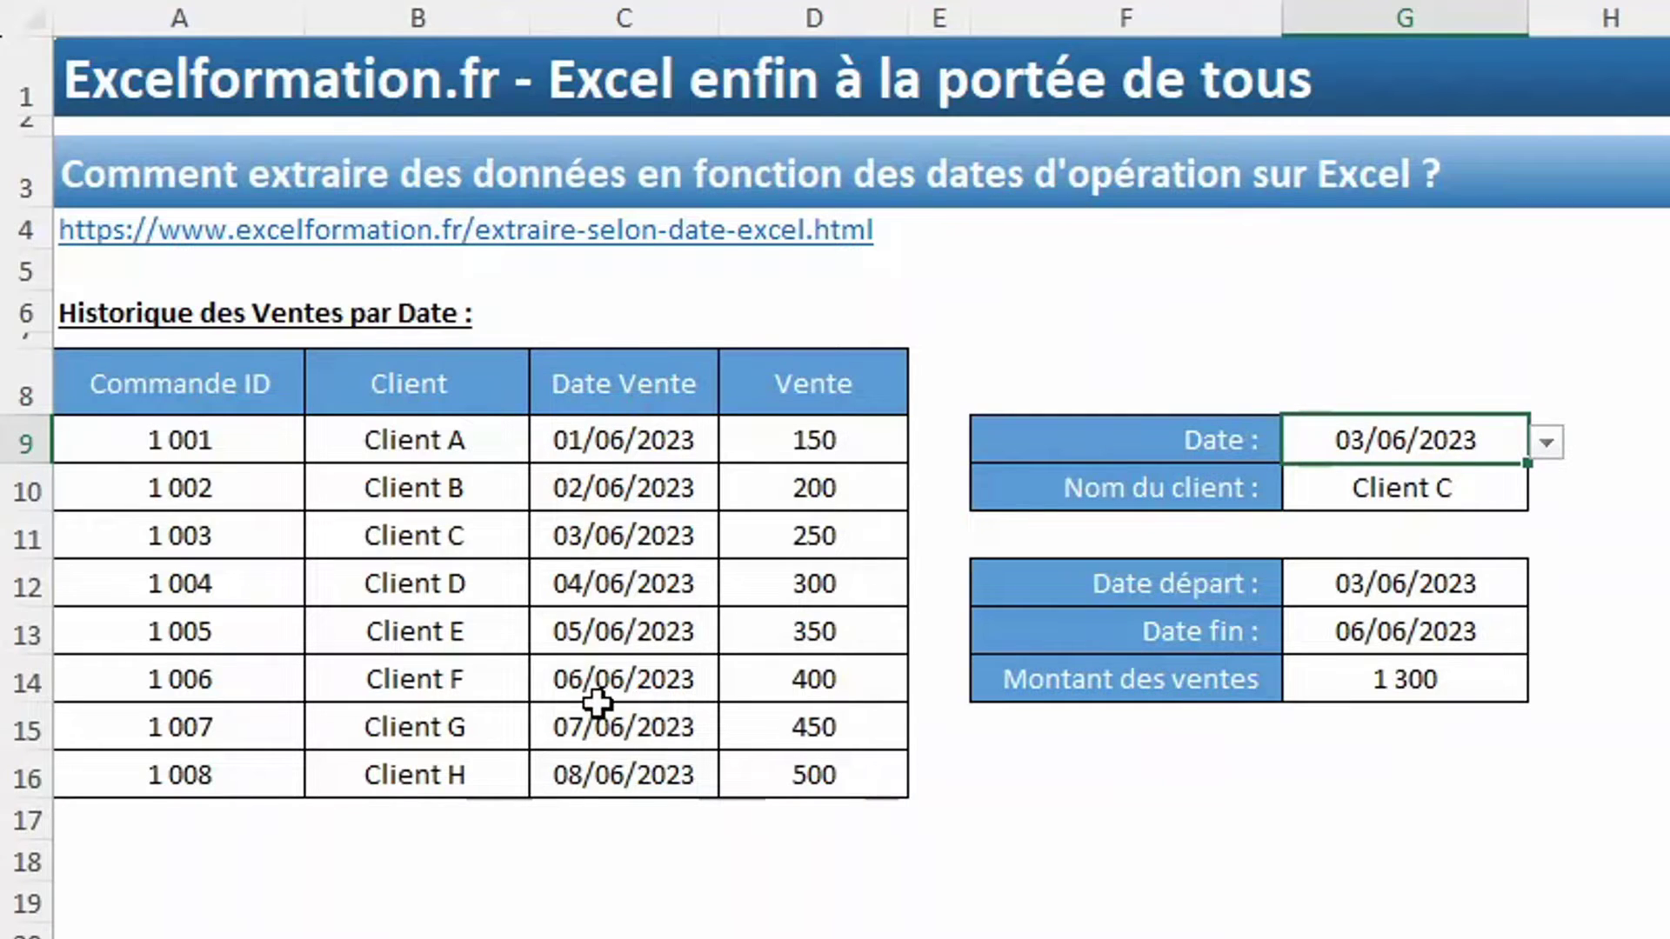
# Step: Choose 05/06/2023 as the lookup date, and set the sales period from 02/06/2023 to 05/06/2023
pyautogui.click(1550, 445)
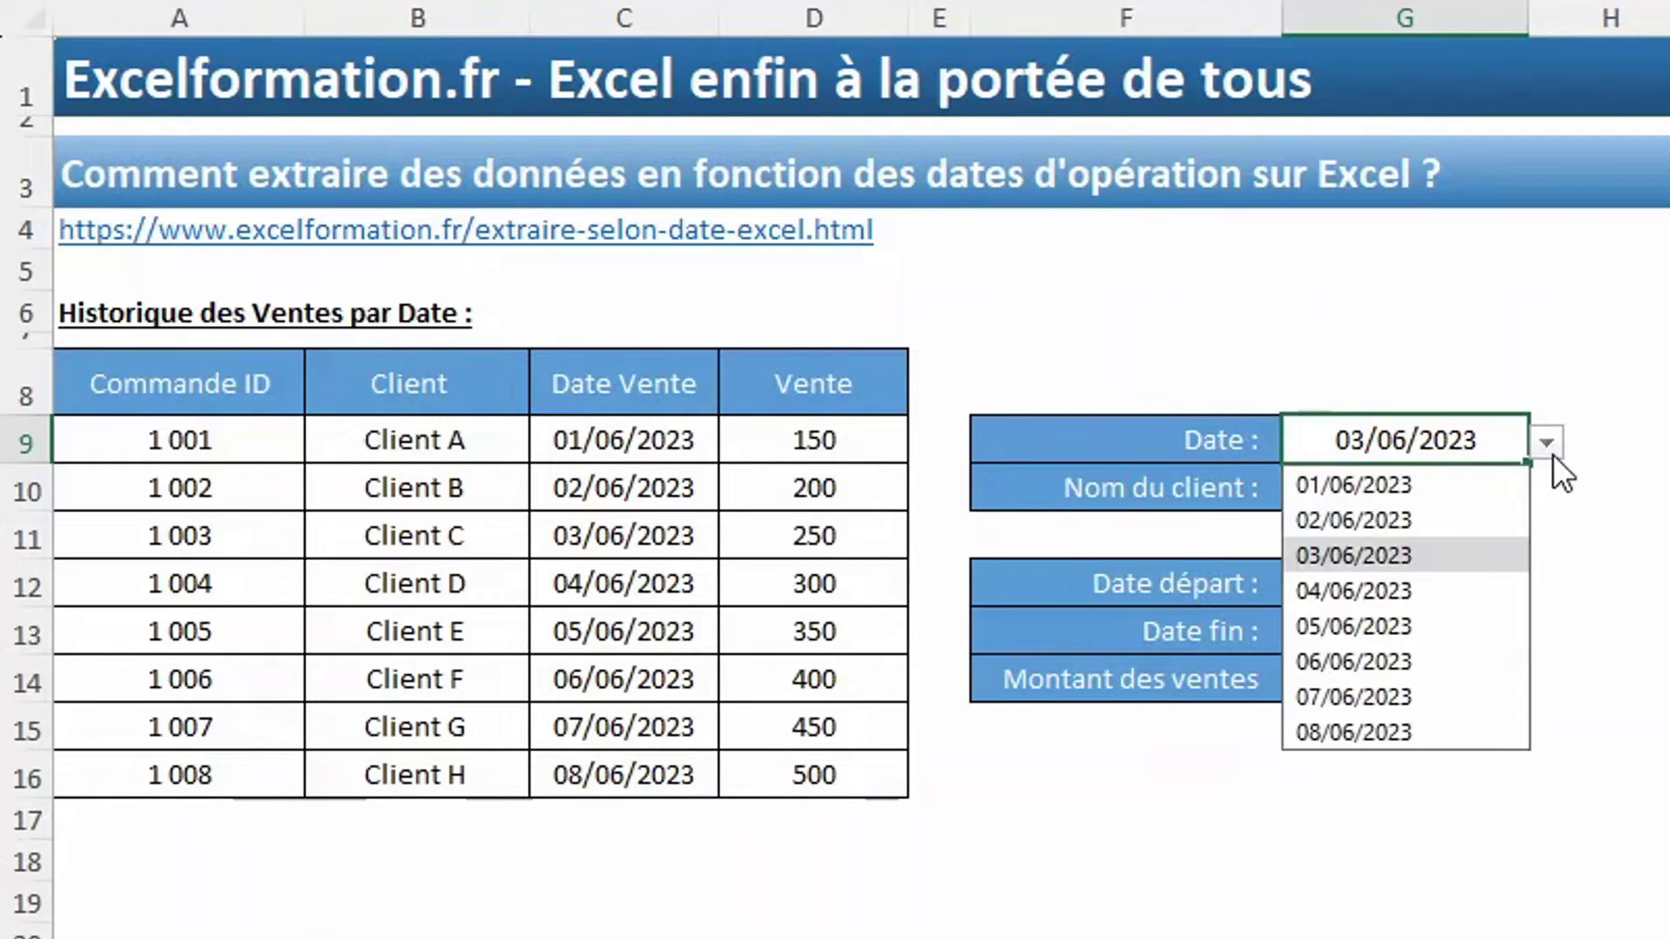
pyautogui.click(1412, 633)
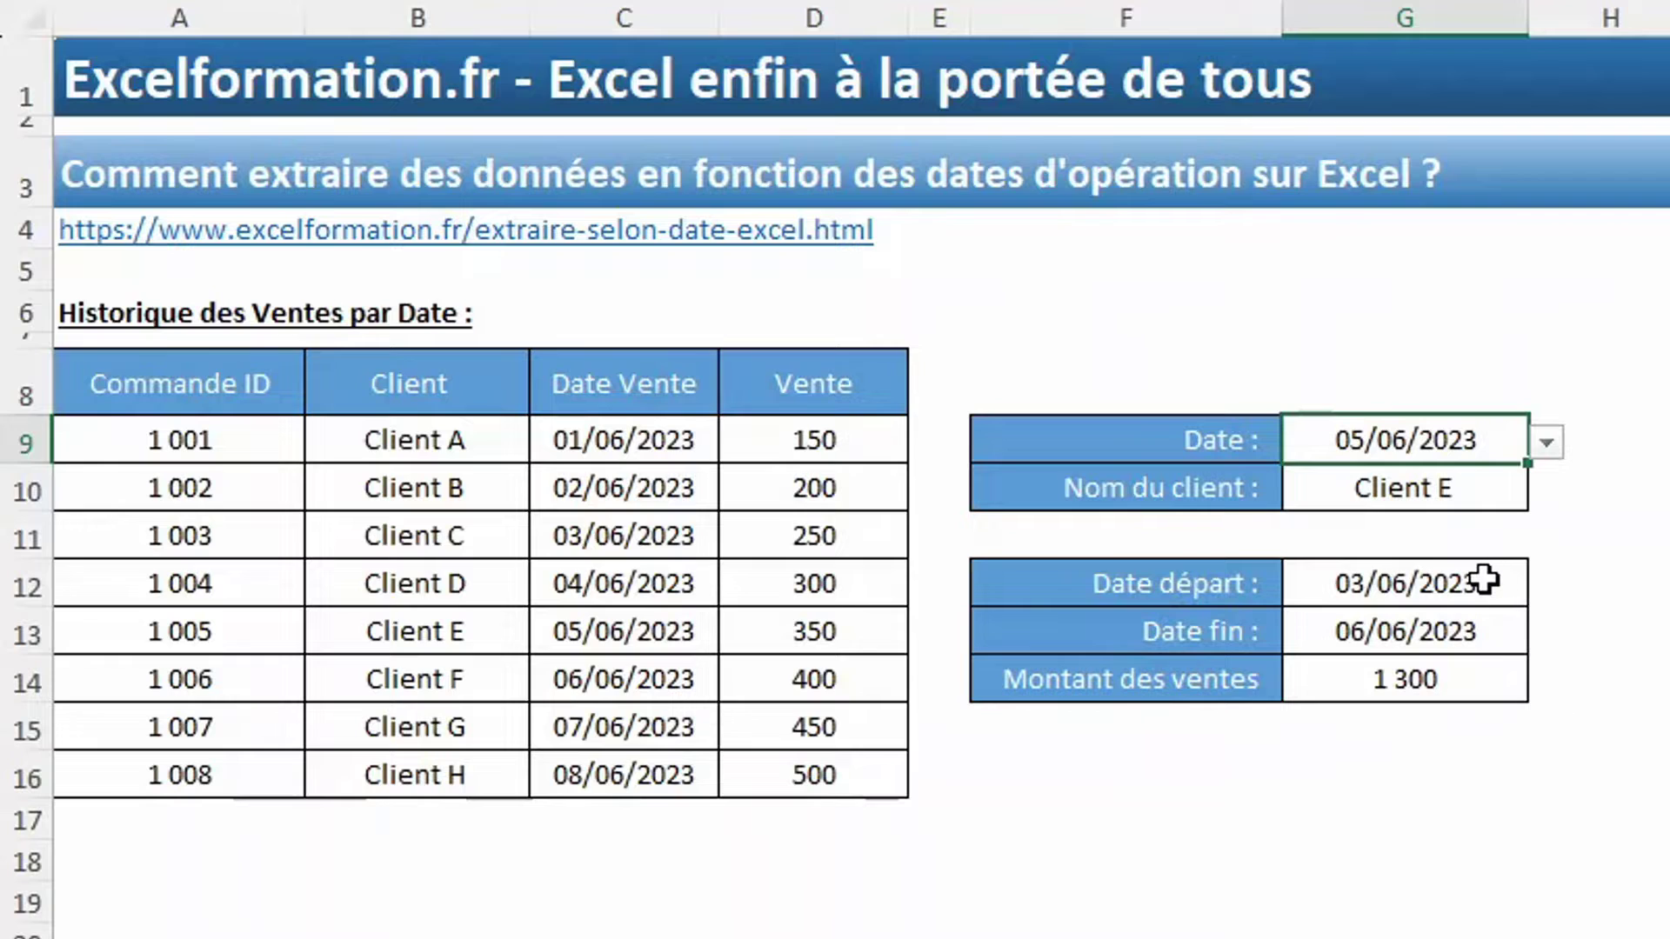
pyautogui.click(1483, 579)
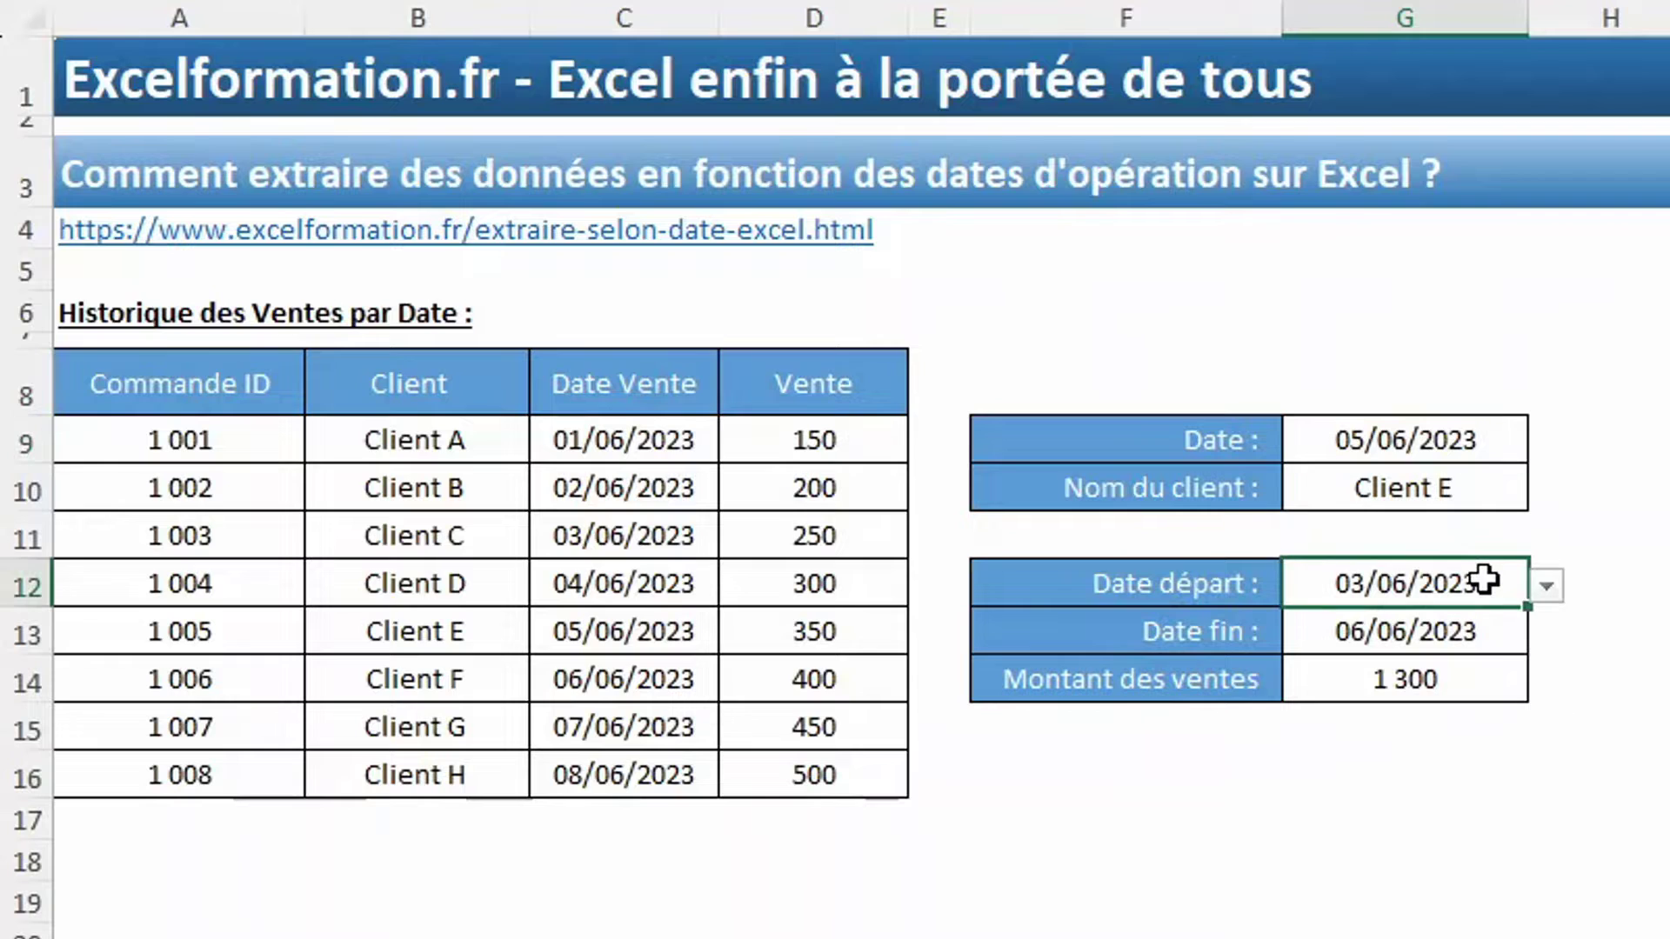
pyautogui.click(1548, 587)
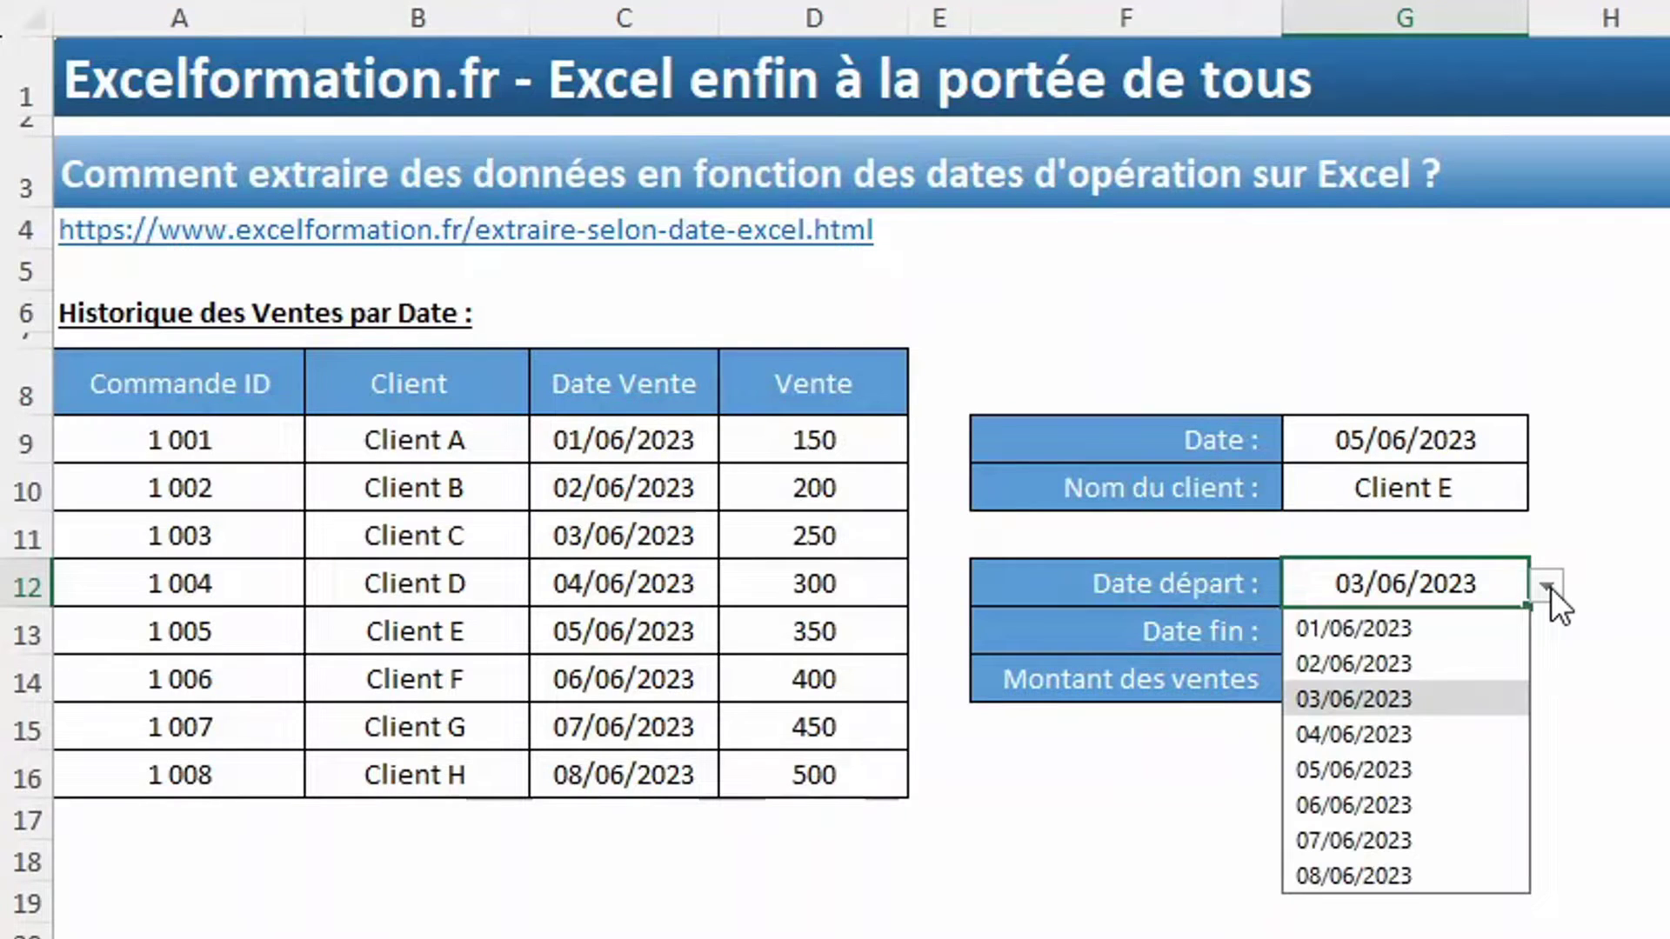
pyautogui.click(1447, 650)
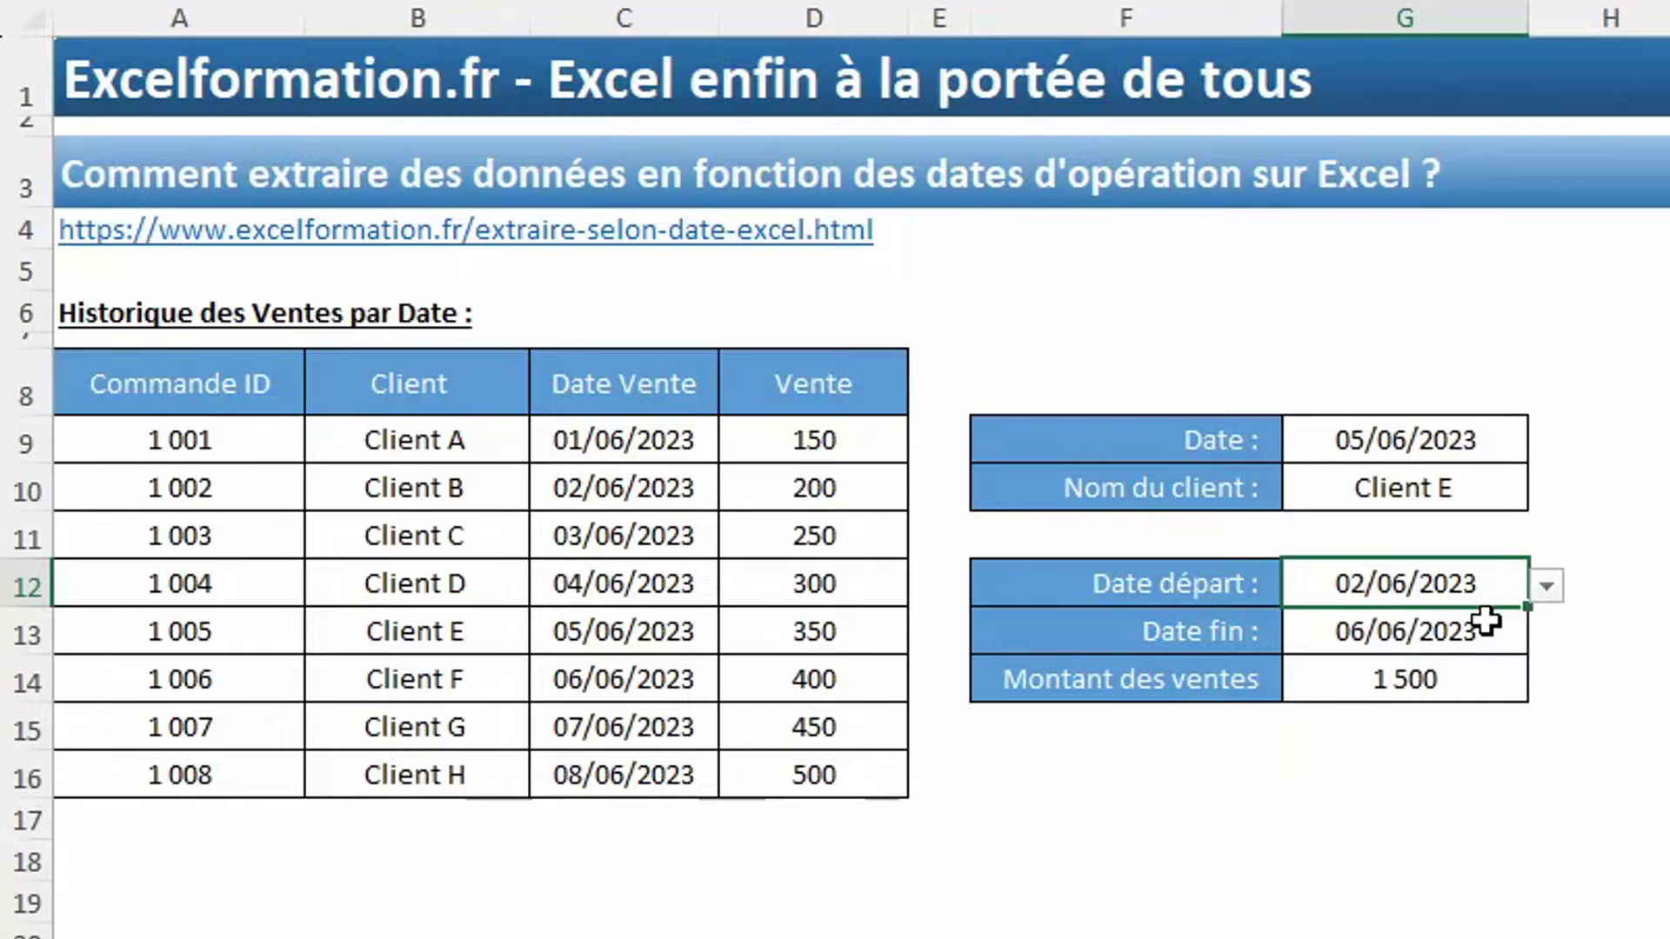
pyautogui.moveTo(1492, 628); pyautogui.dragTo(1548, 641)
pyautogui.click(1547, 638)
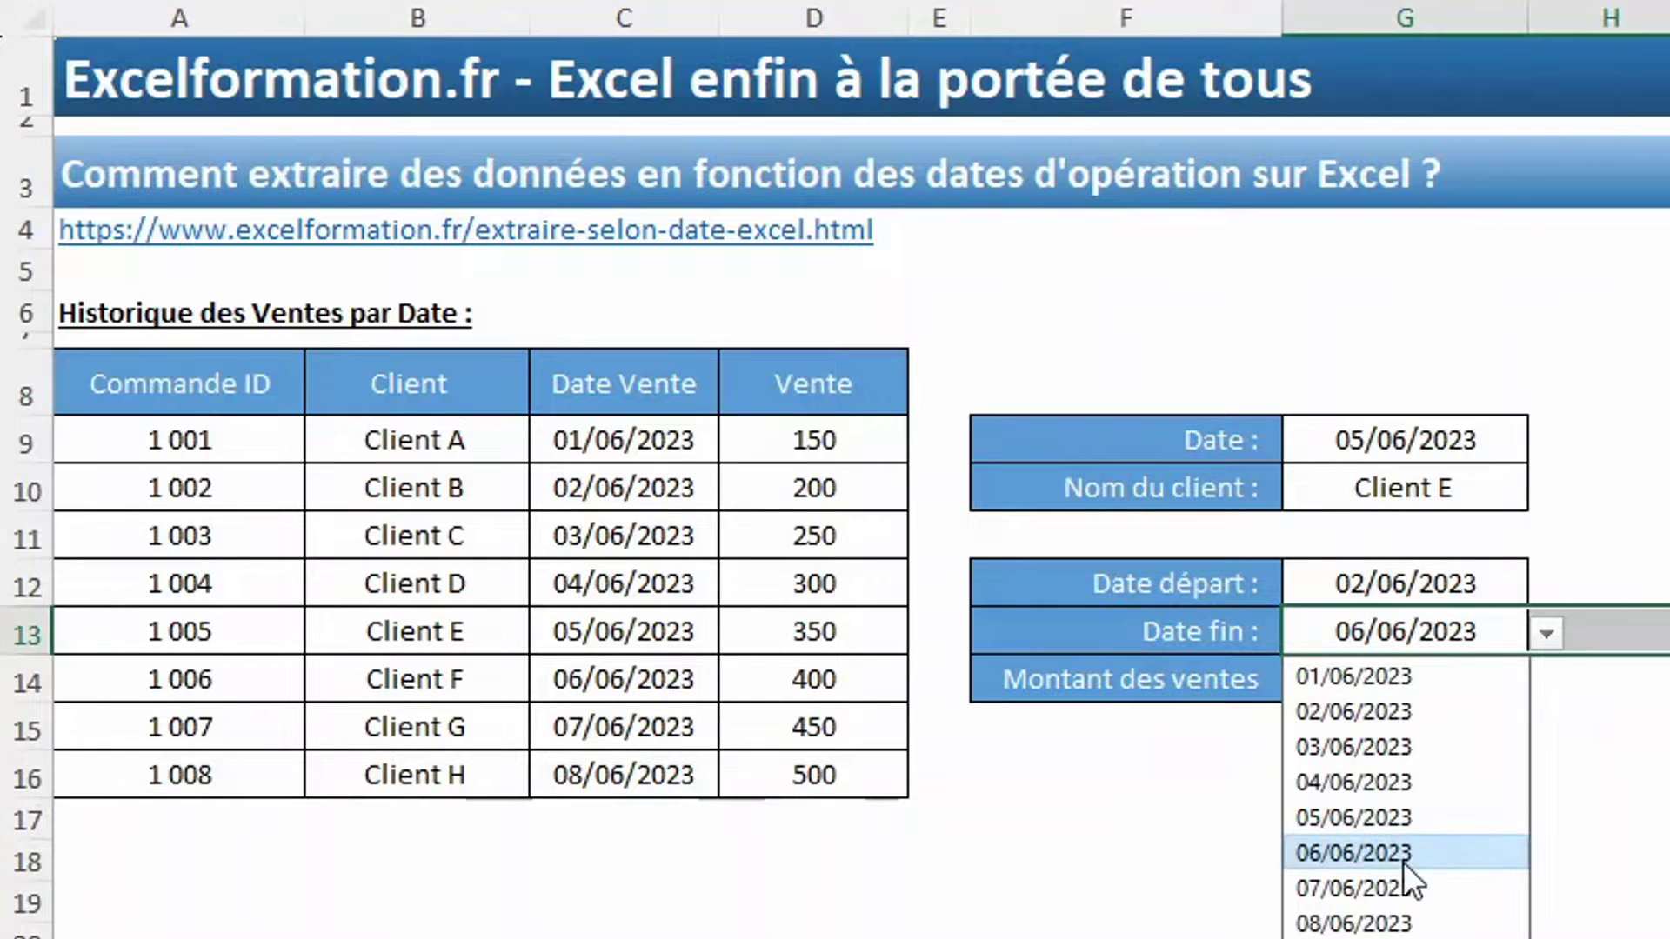
pyautogui.click(1391, 814)
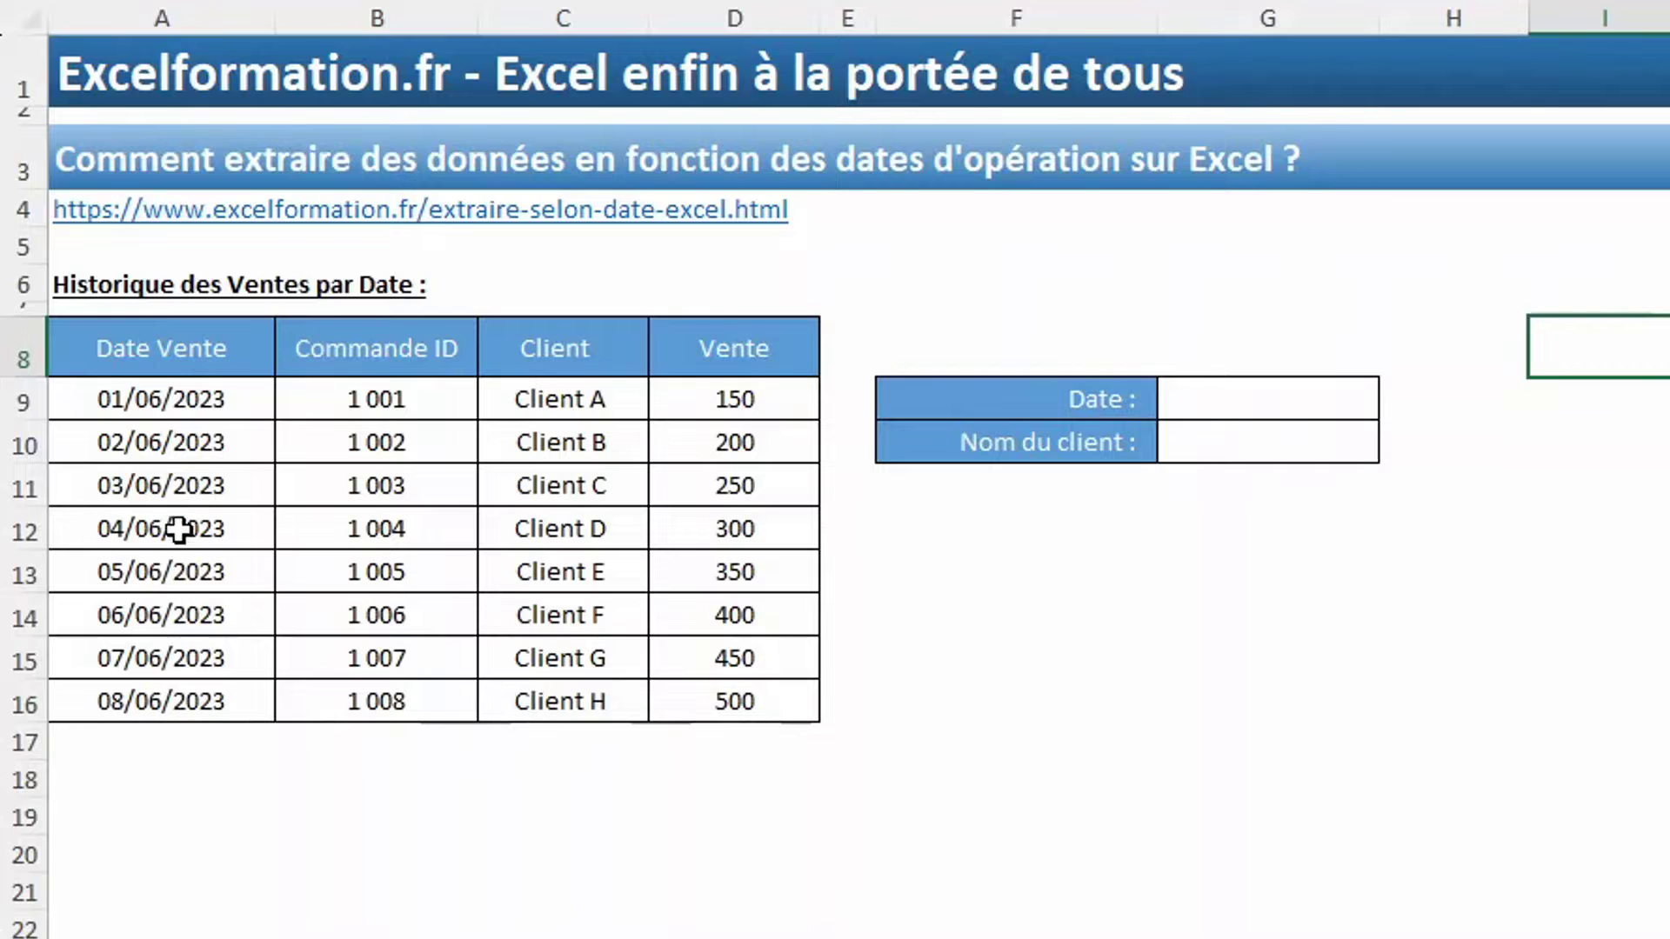
# Step: Enter 03/06/2023 as the lookup date in G9, matching the third sale in the table
pyautogui.click(209, 480)
pyautogui.moveTo(296, 482); pyautogui.dragTo(709, 486)
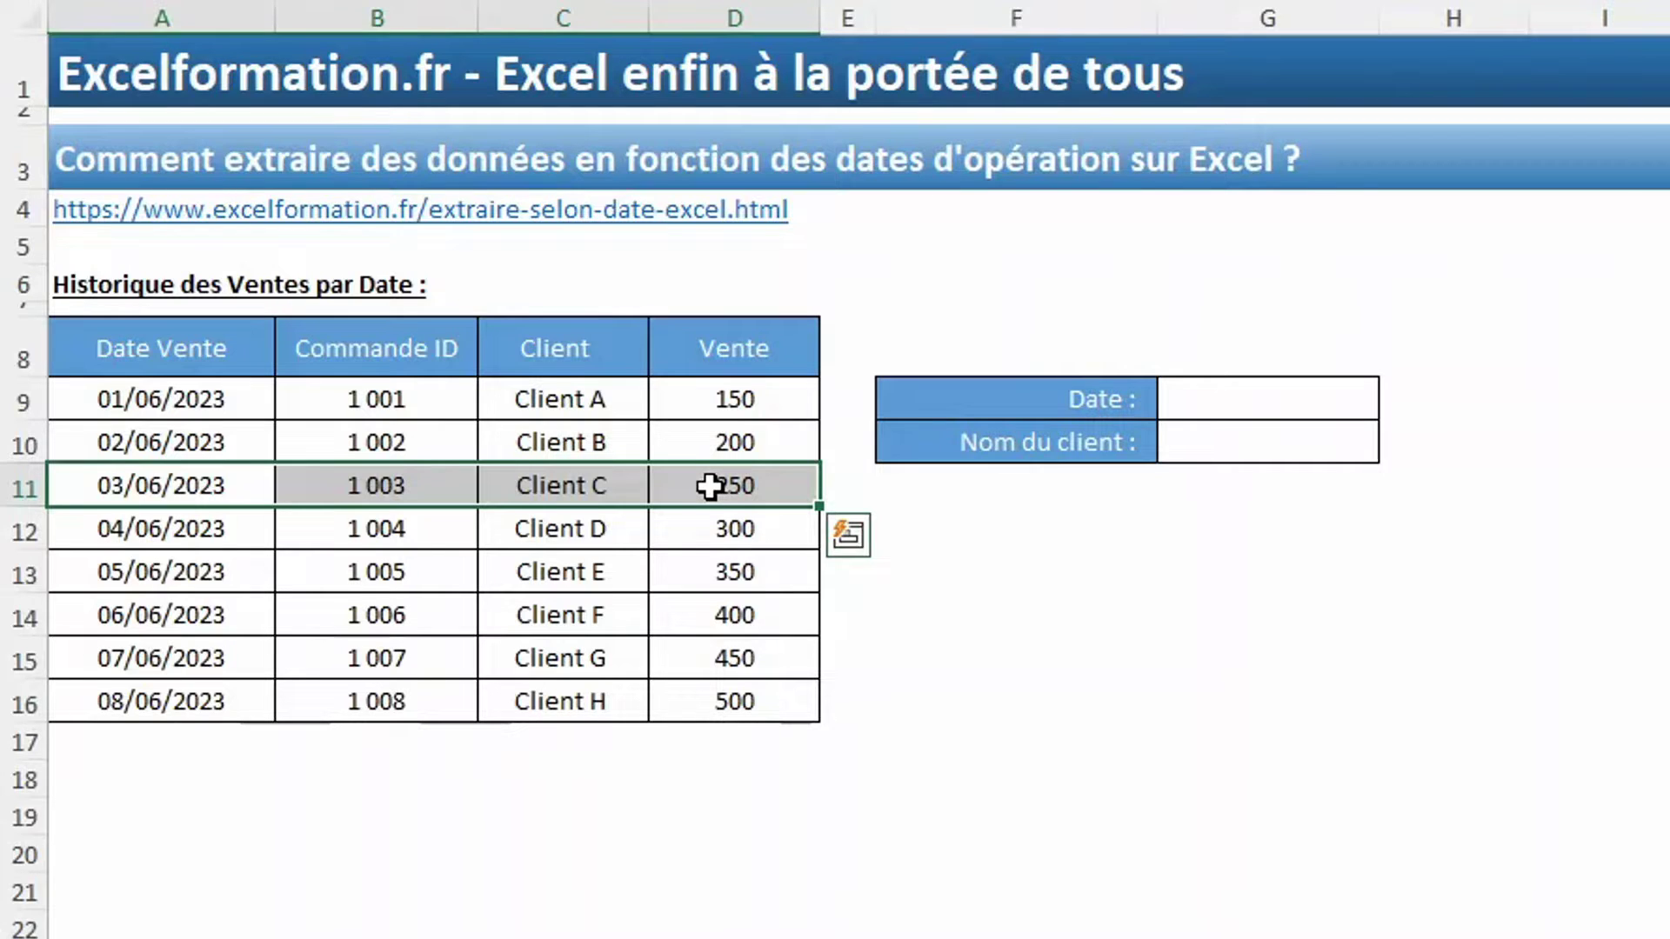
pyautogui.click(1290, 403)
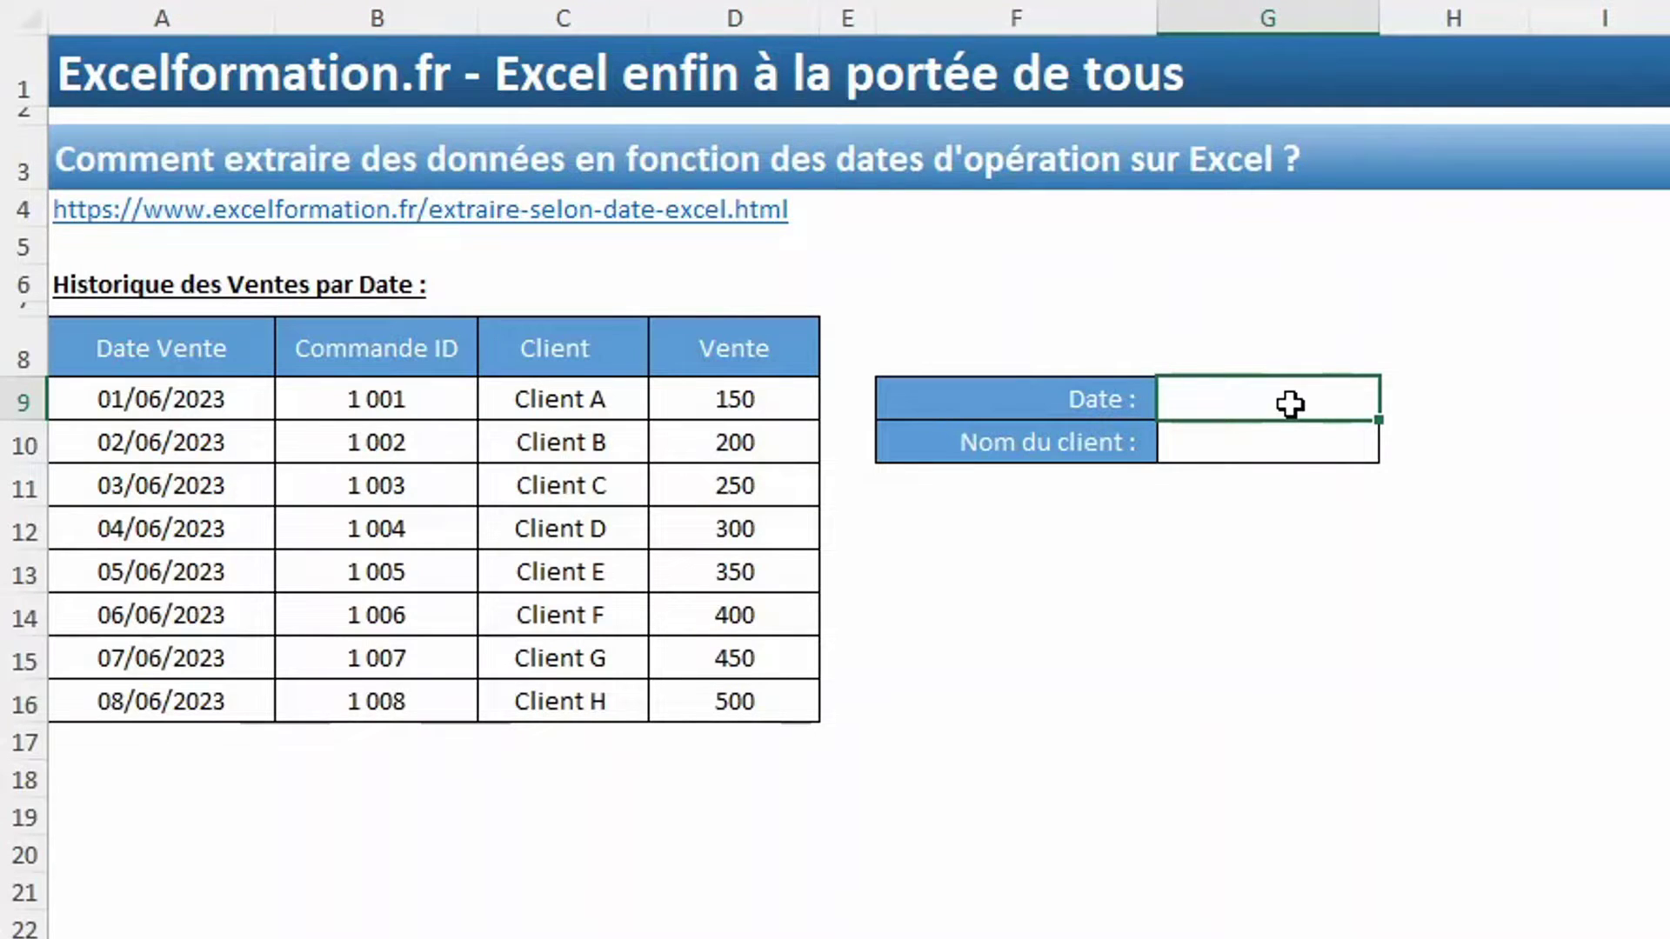
pyautogui.write('3/6')
pyautogui.press('Return')
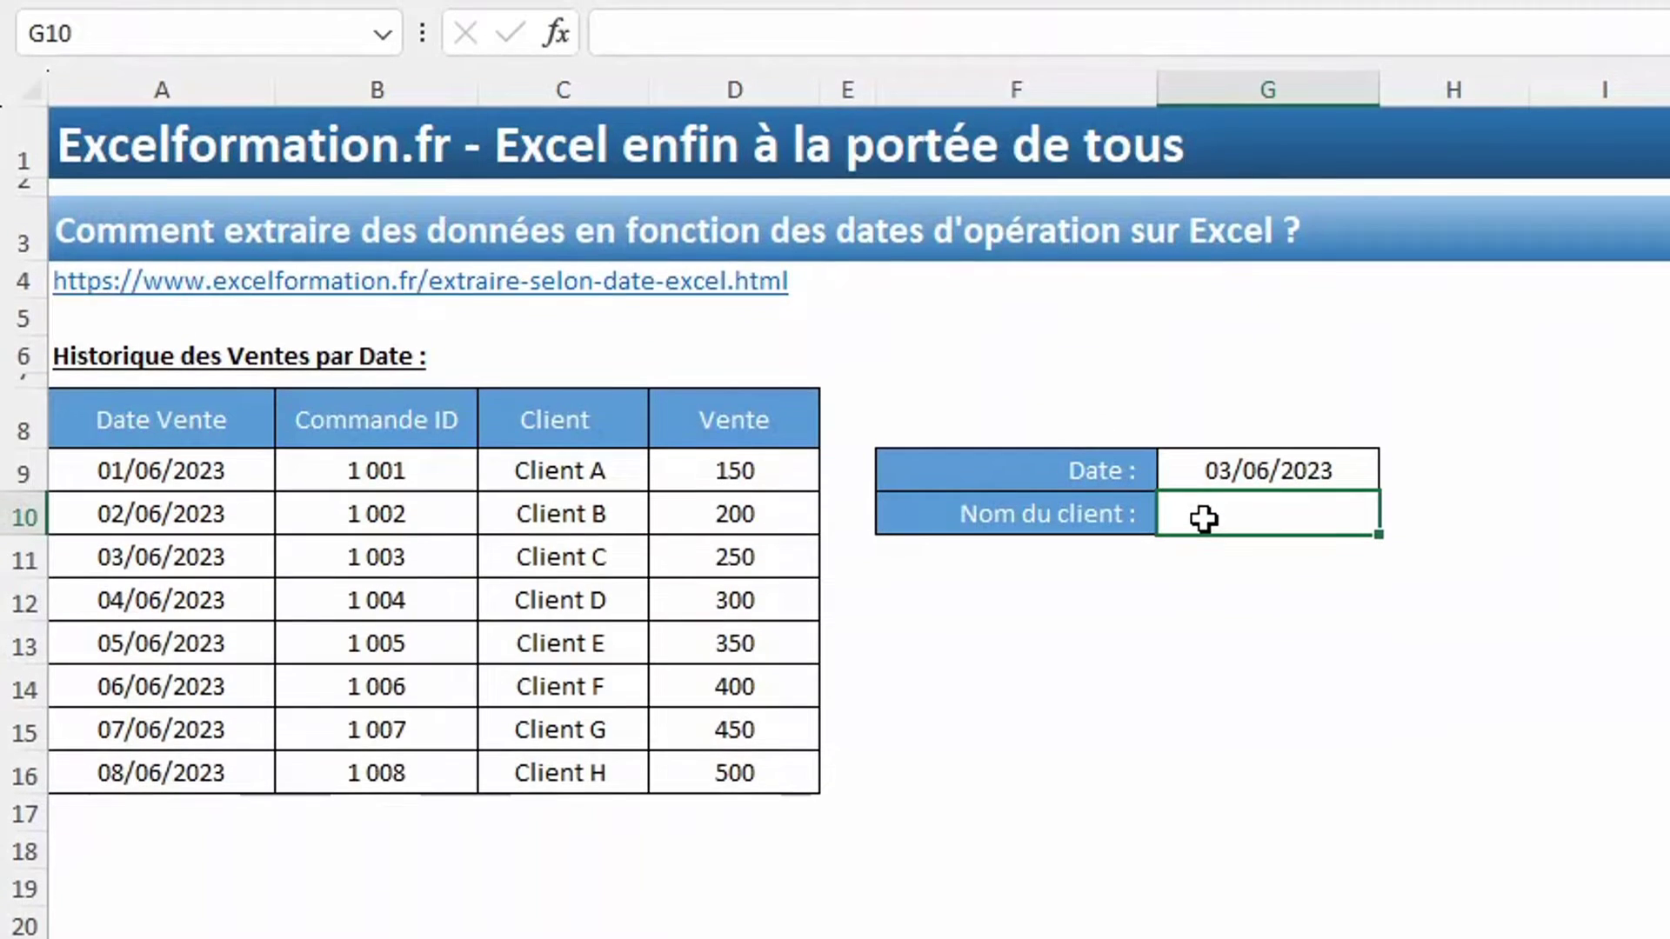
# Step: Start a RECHERCHEV formula in G10 with G9 as the lookup value and A9:D16 as the table range
pyautogui.write('=rech')
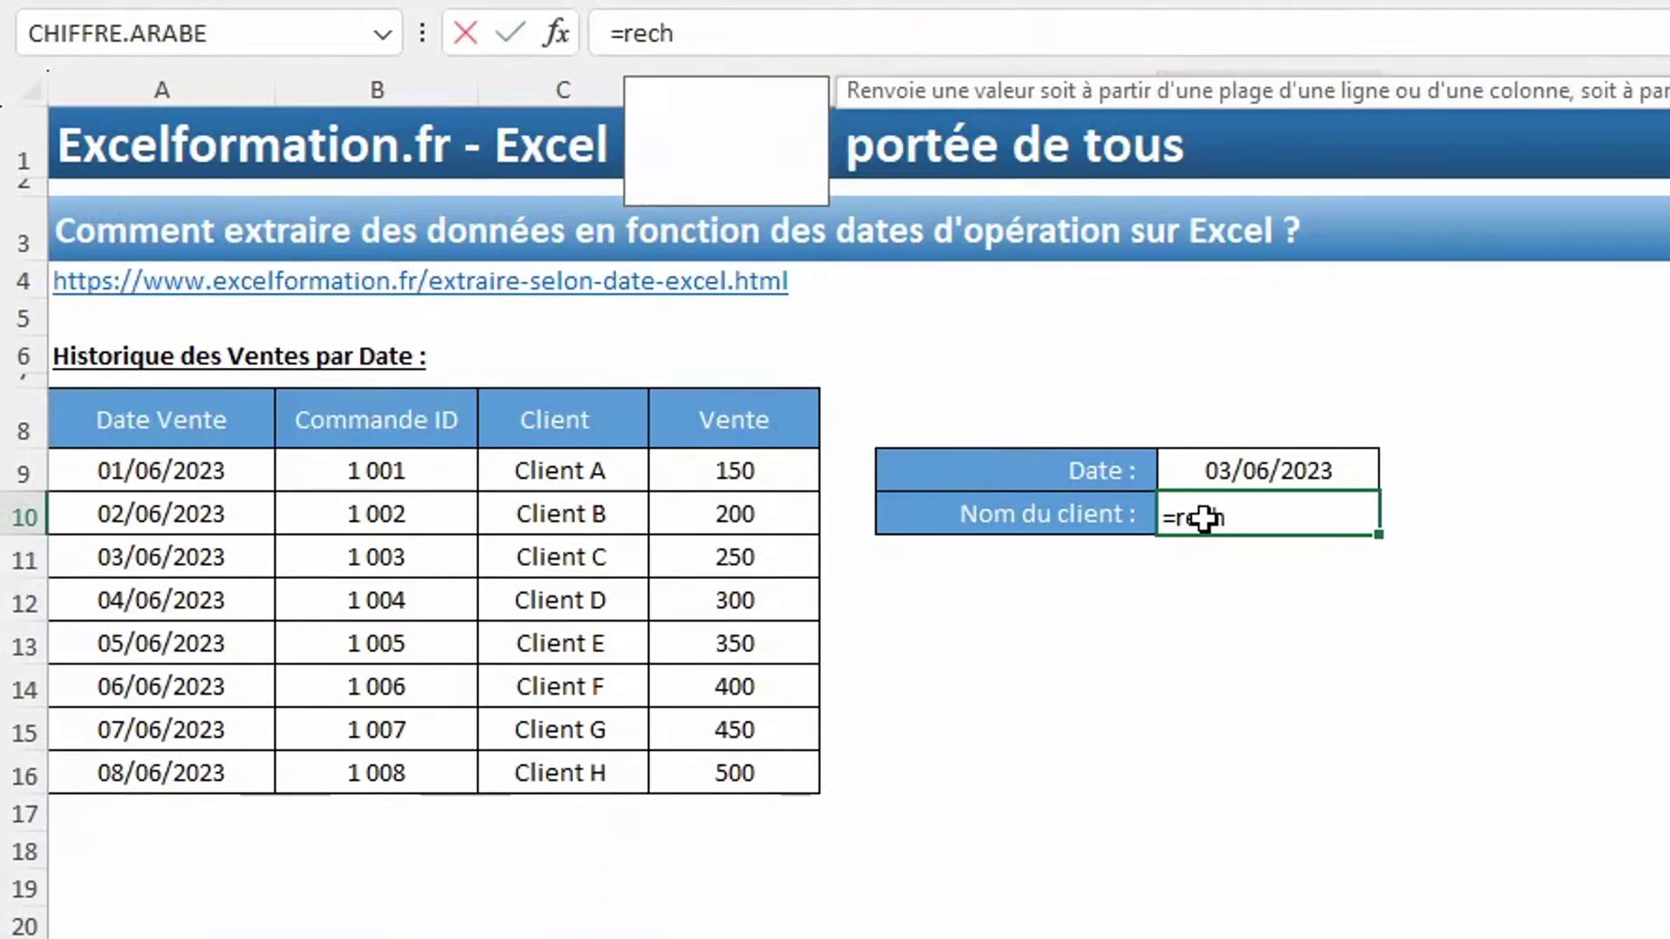
pyautogui.write('erche')
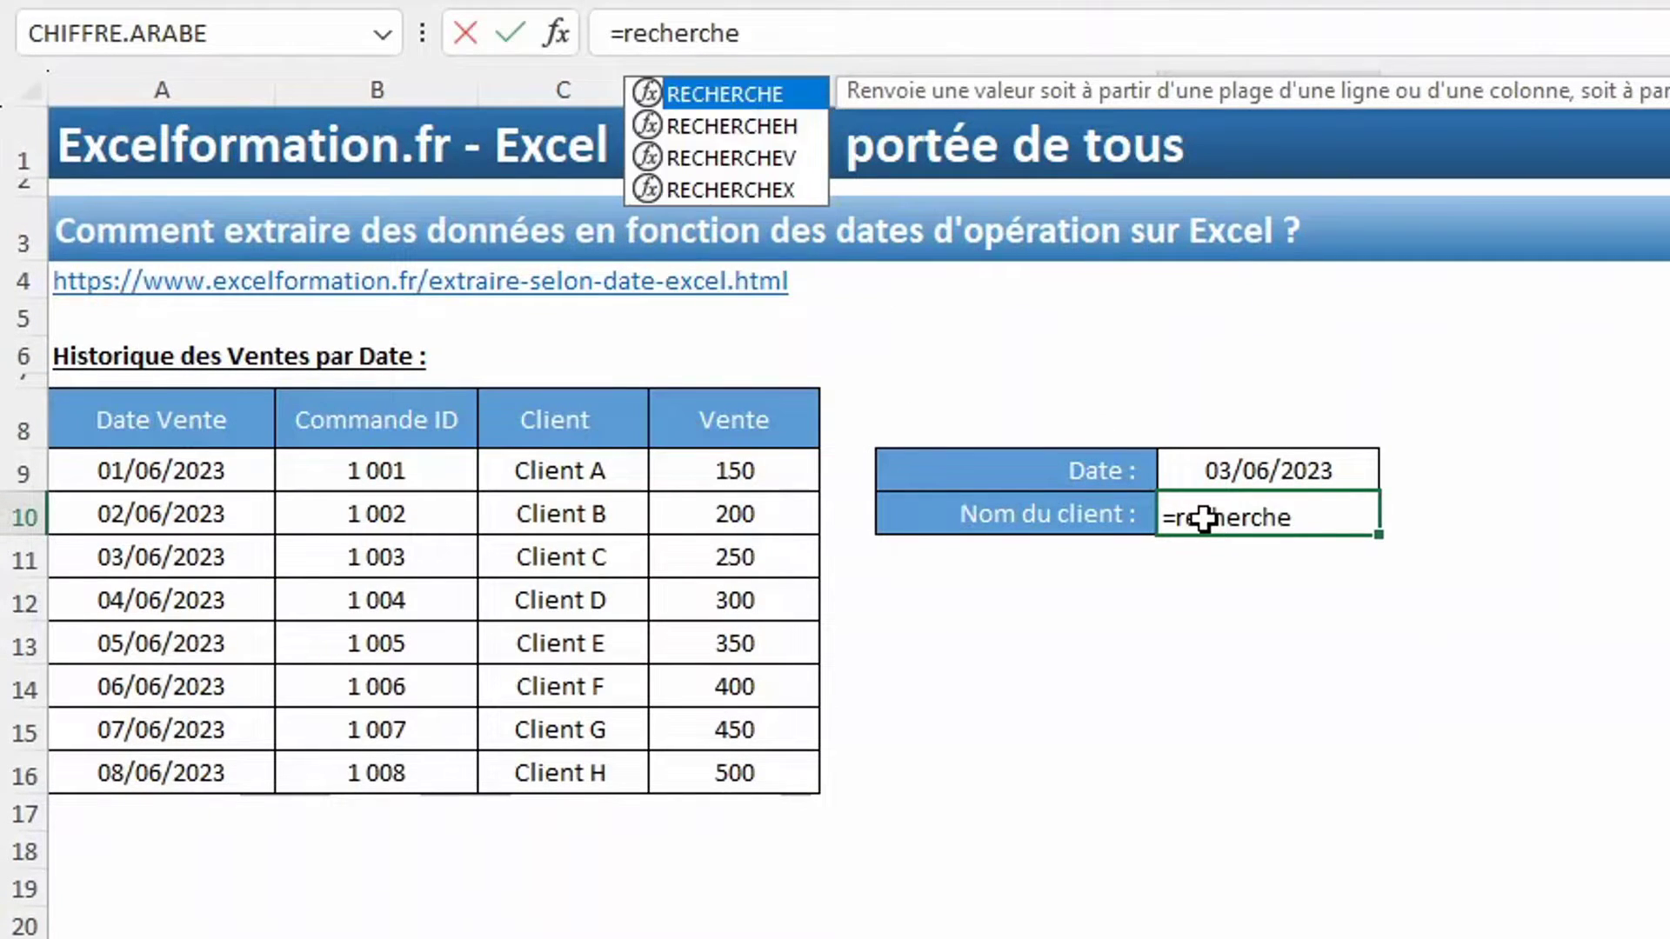
pyautogui.write('v')
pyautogui.press('Tab')
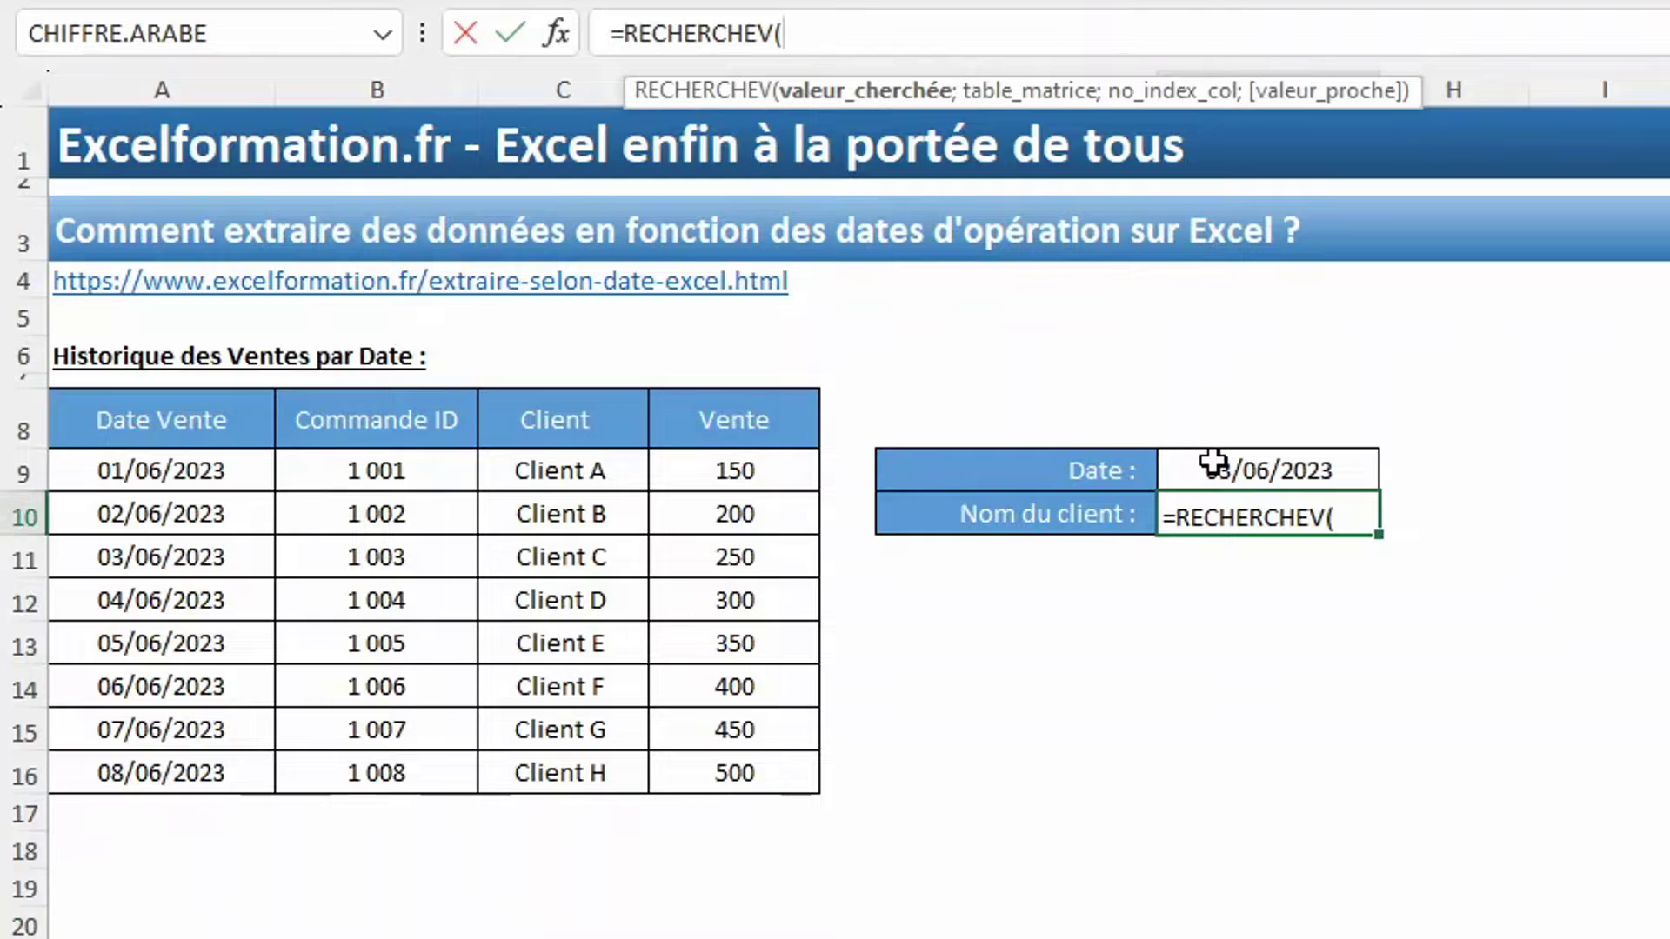
pyautogui.click(1348, 465)
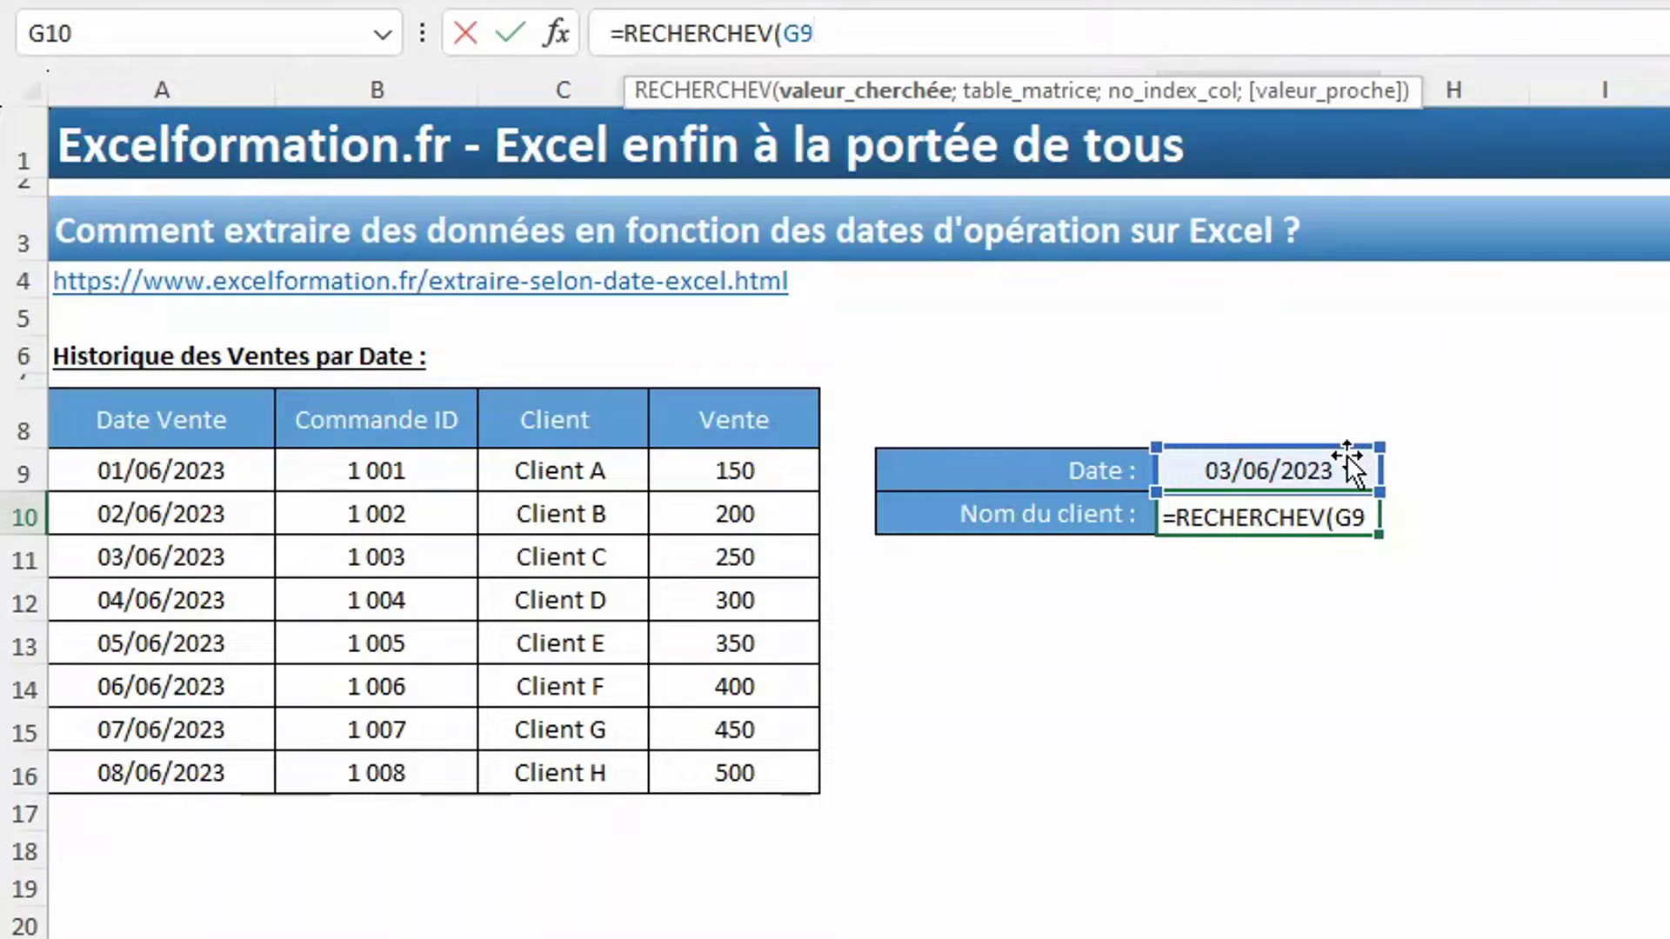
pyautogui.write(';')
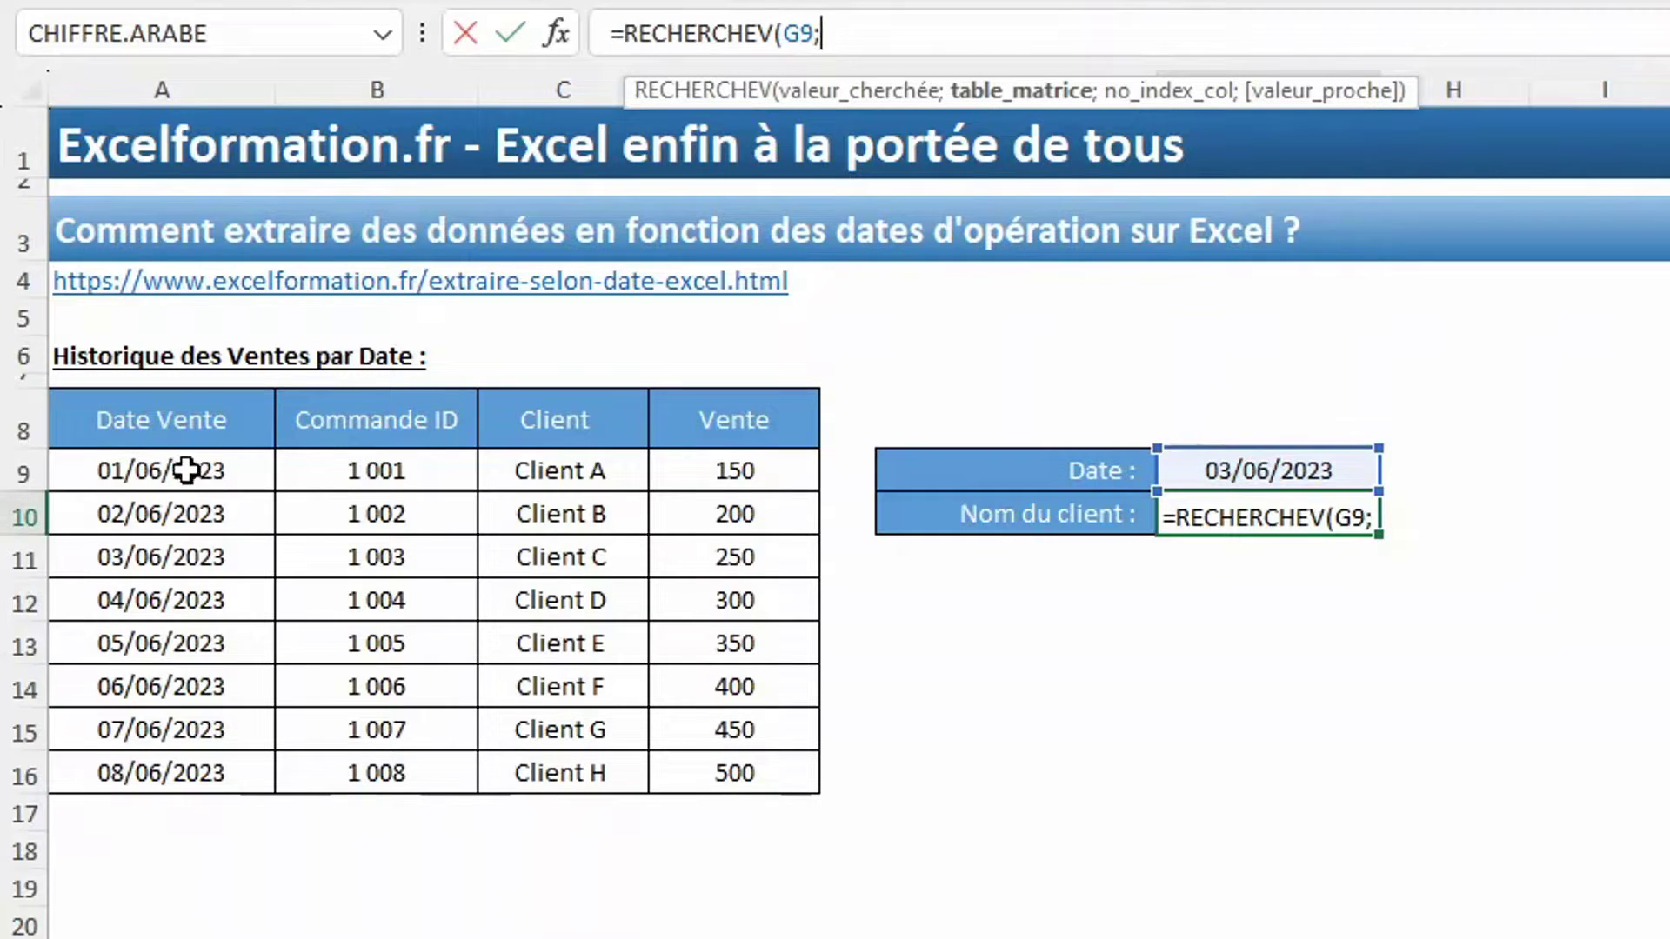
pyautogui.moveTo(186, 471); pyautogui.dragTo(729, 767)
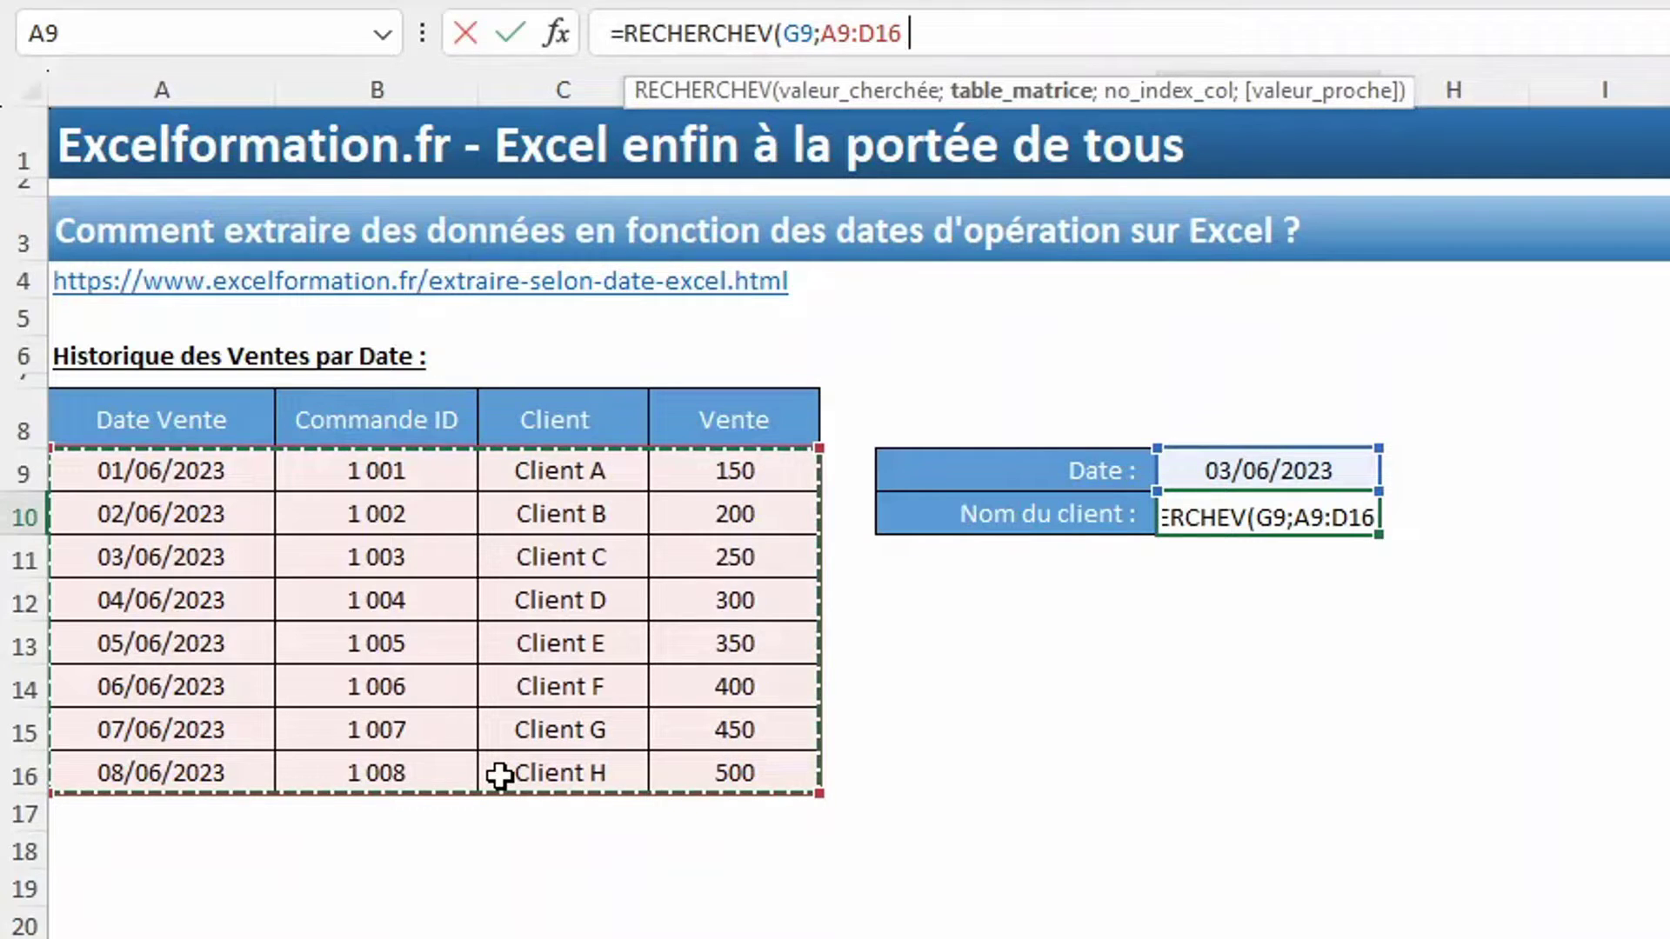
# Step: Complete the RECHERCHEV formula with column index 3 and FAUX for an exact match
pyautogui.write(';')
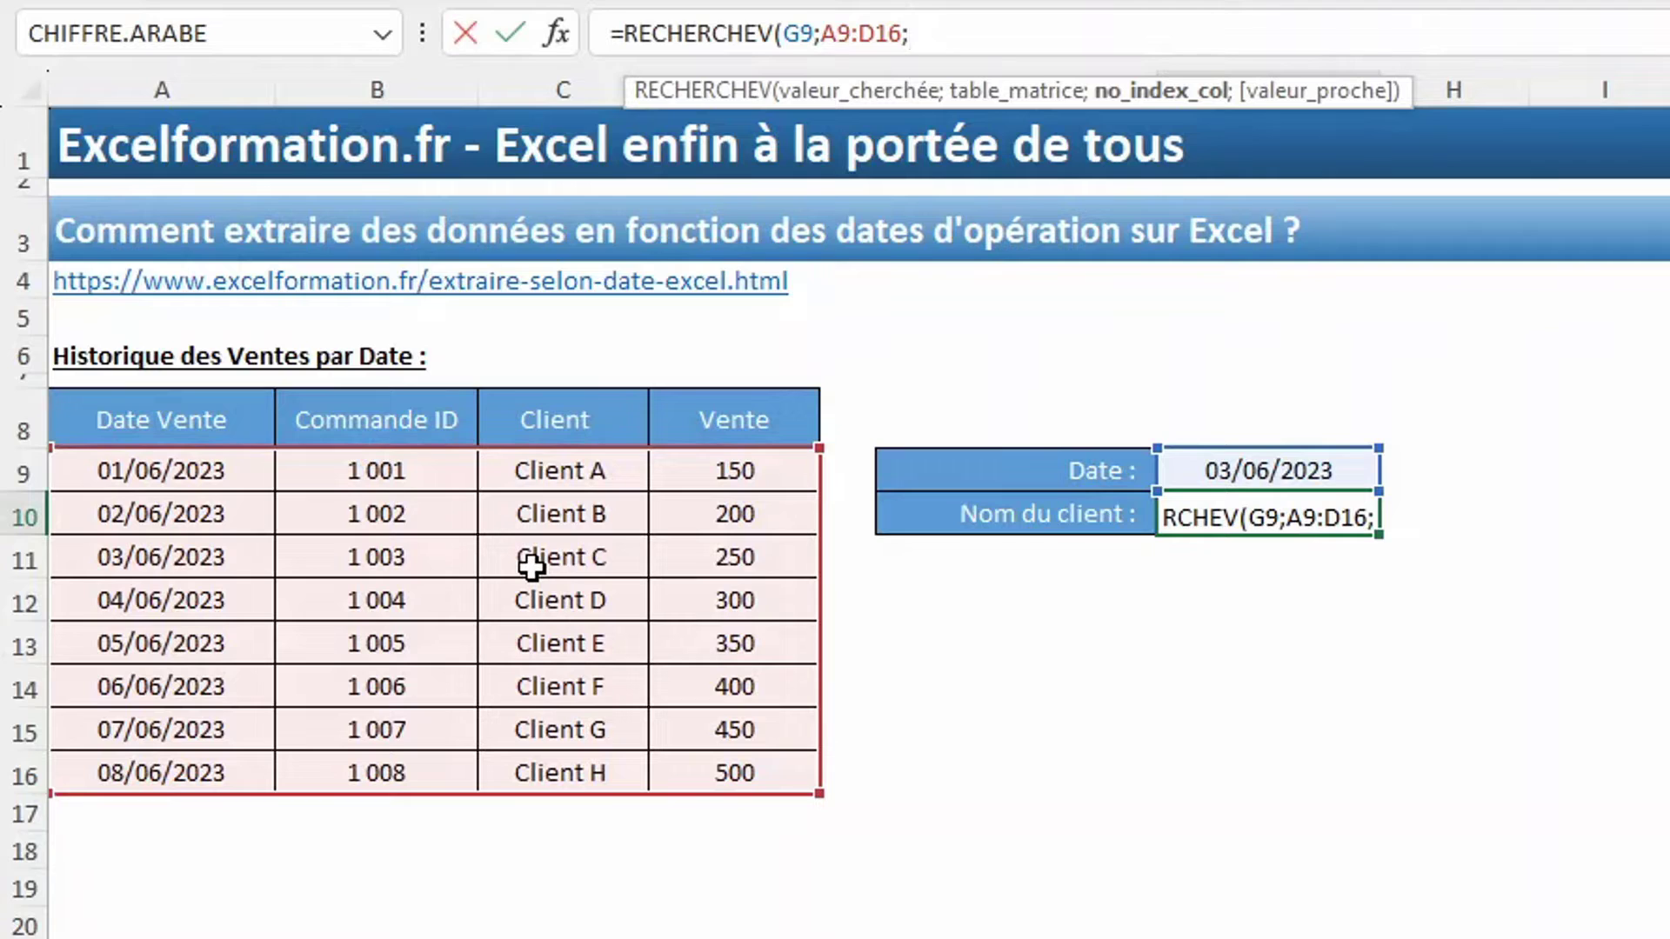
pyautogui.write('3')
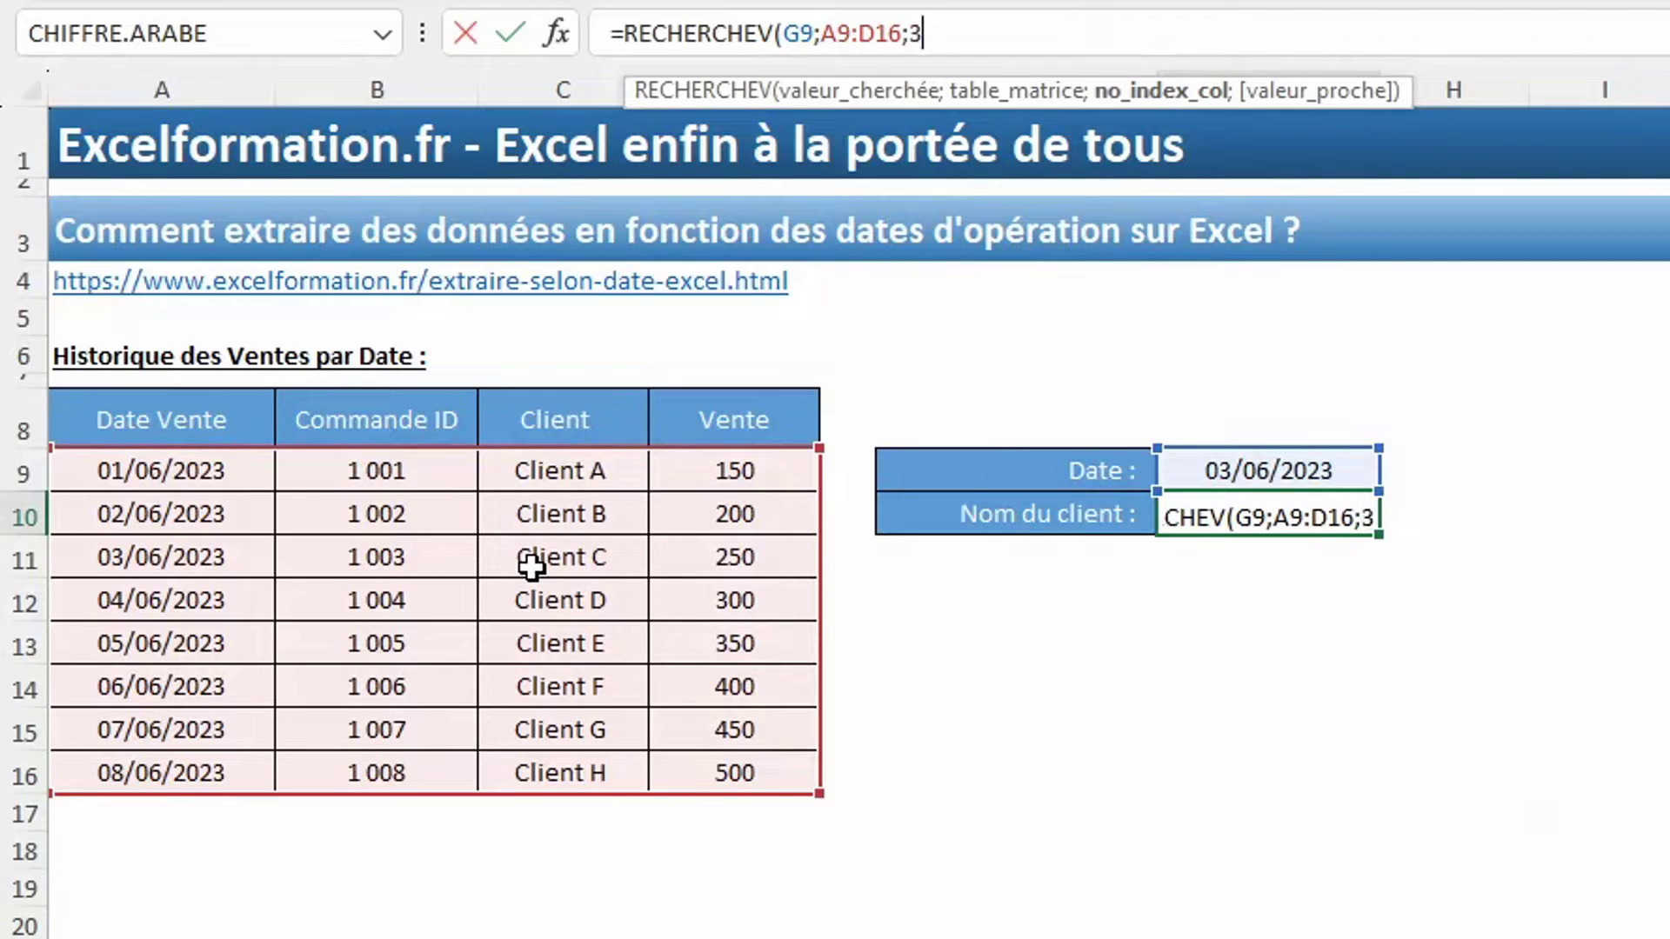
pyautogui.write(';')
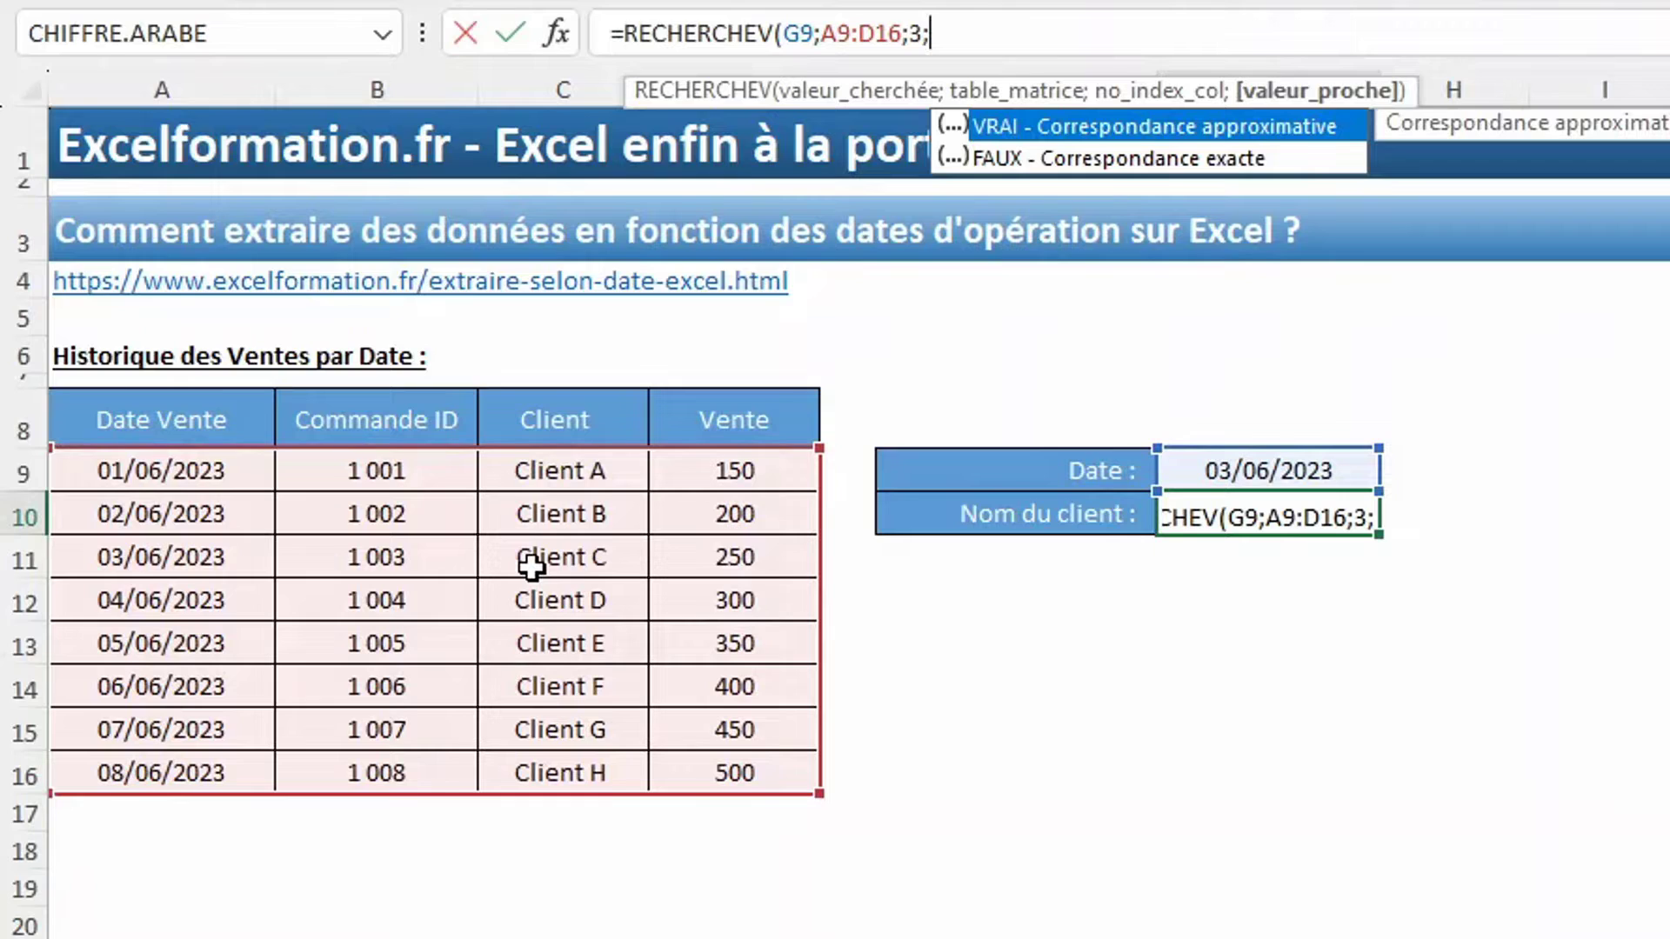
pyautogui.press('Down')
pyautogui.press('Tab')
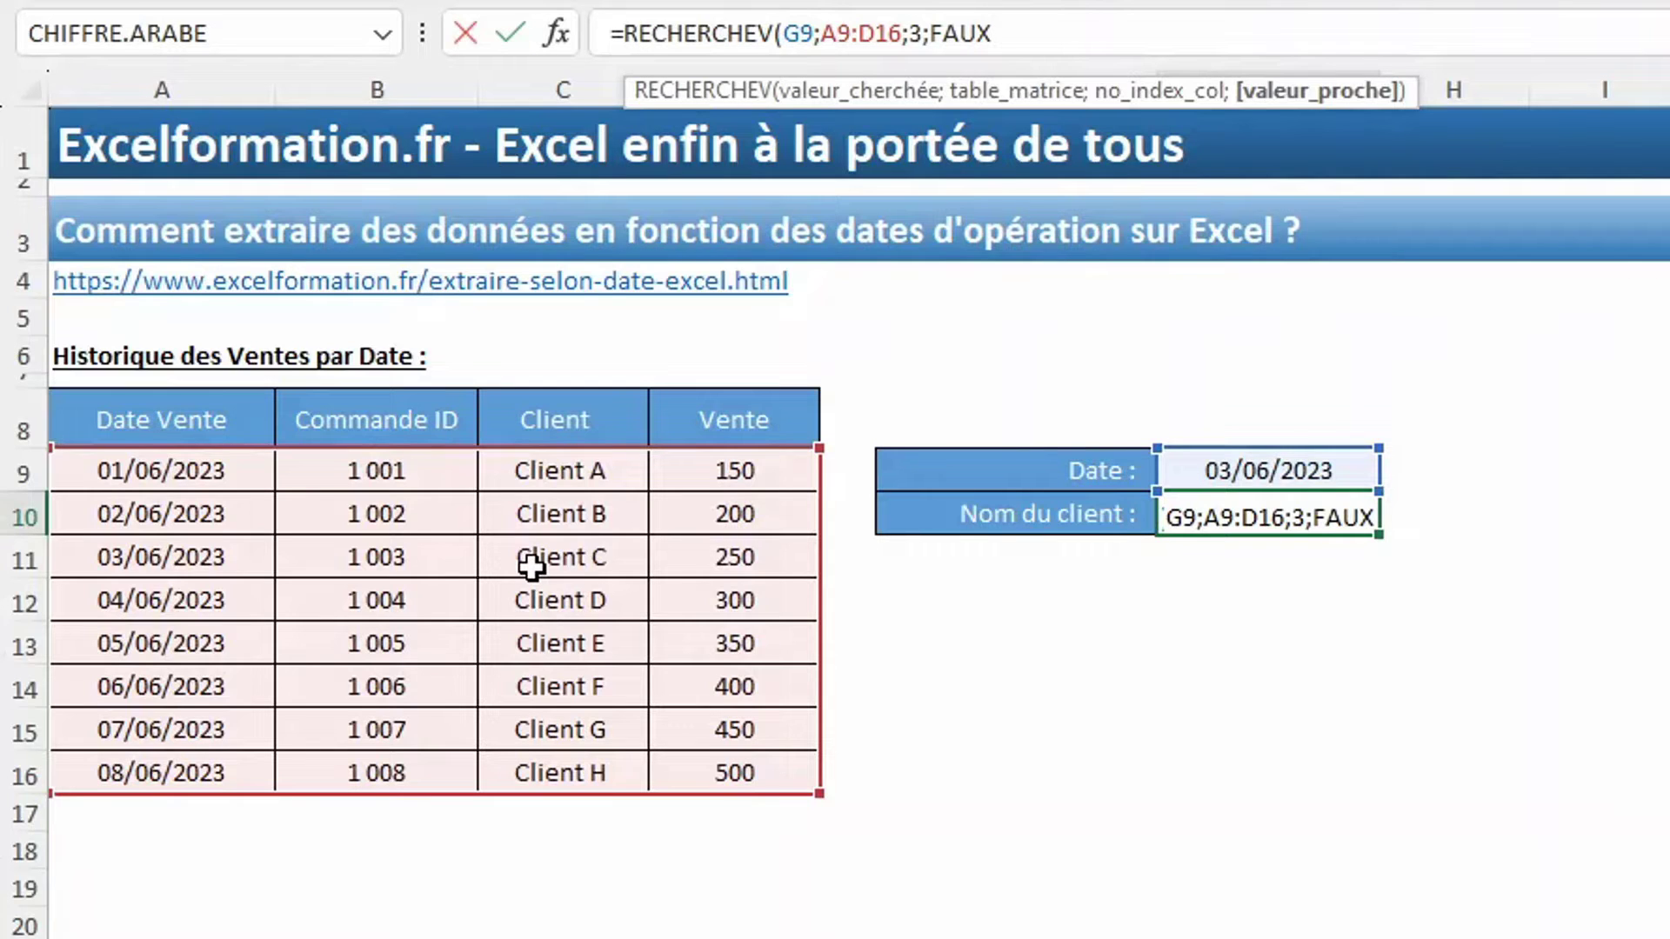
pyautogui.write(')')
pyautogui.press('Return')
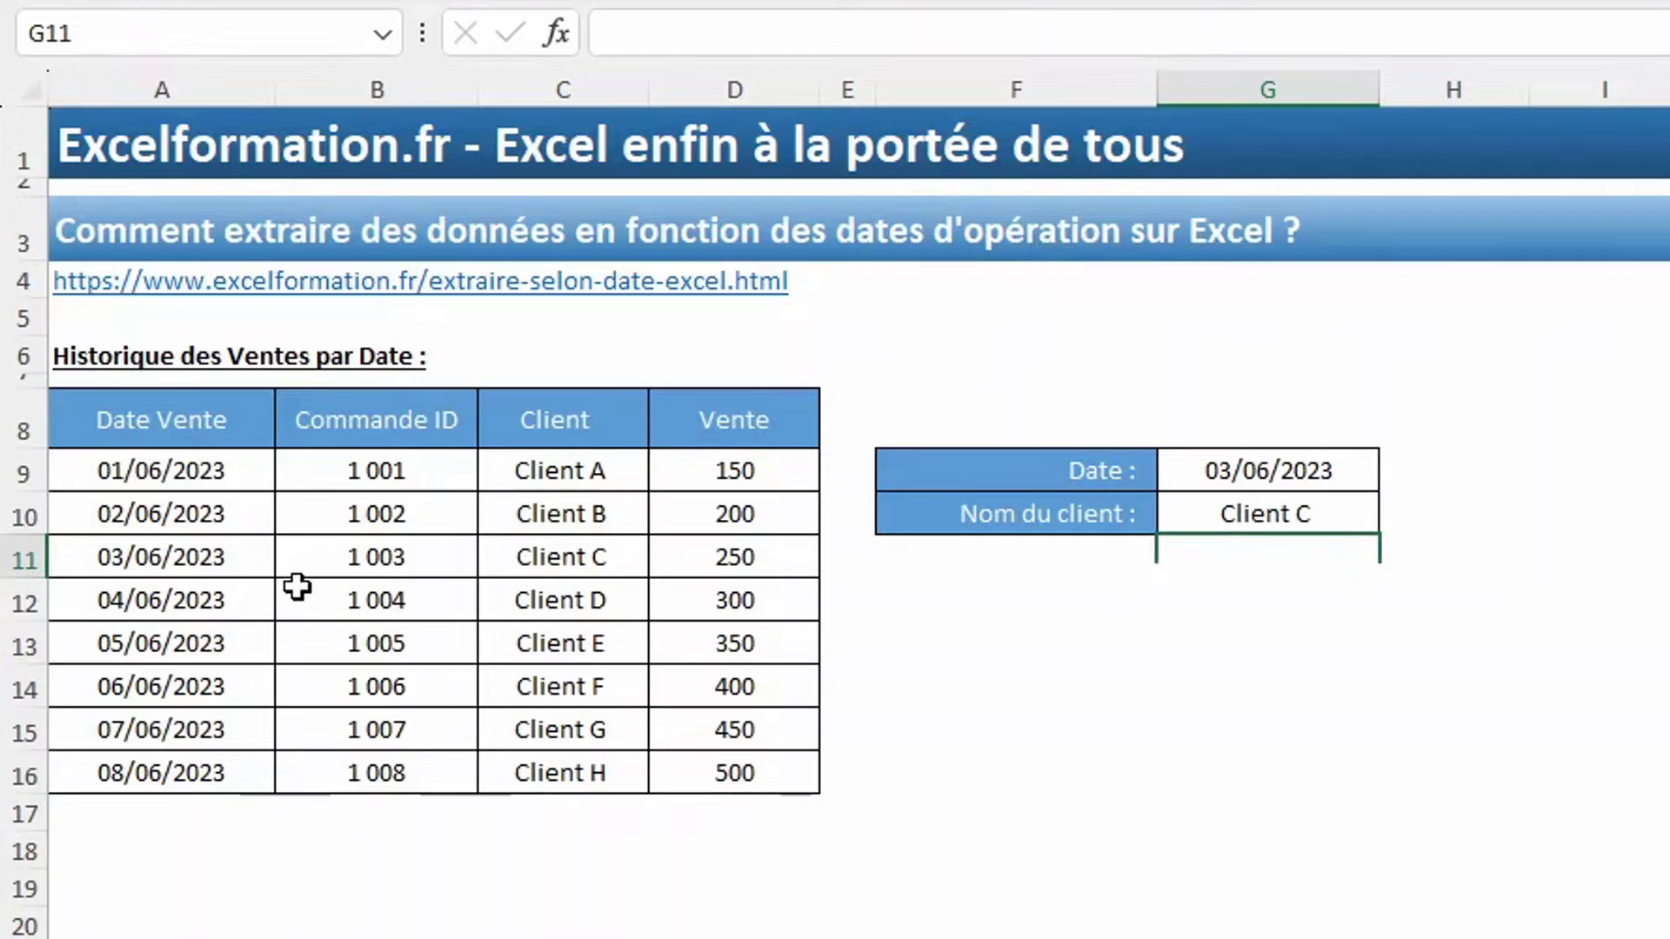
# Step: Compare the client name with the 03/06/2023 sale row, and test the lookup with the date 07/06/2023
pyautogui.moveTo(242, 563); pyautogui.dragTo(711, 562)
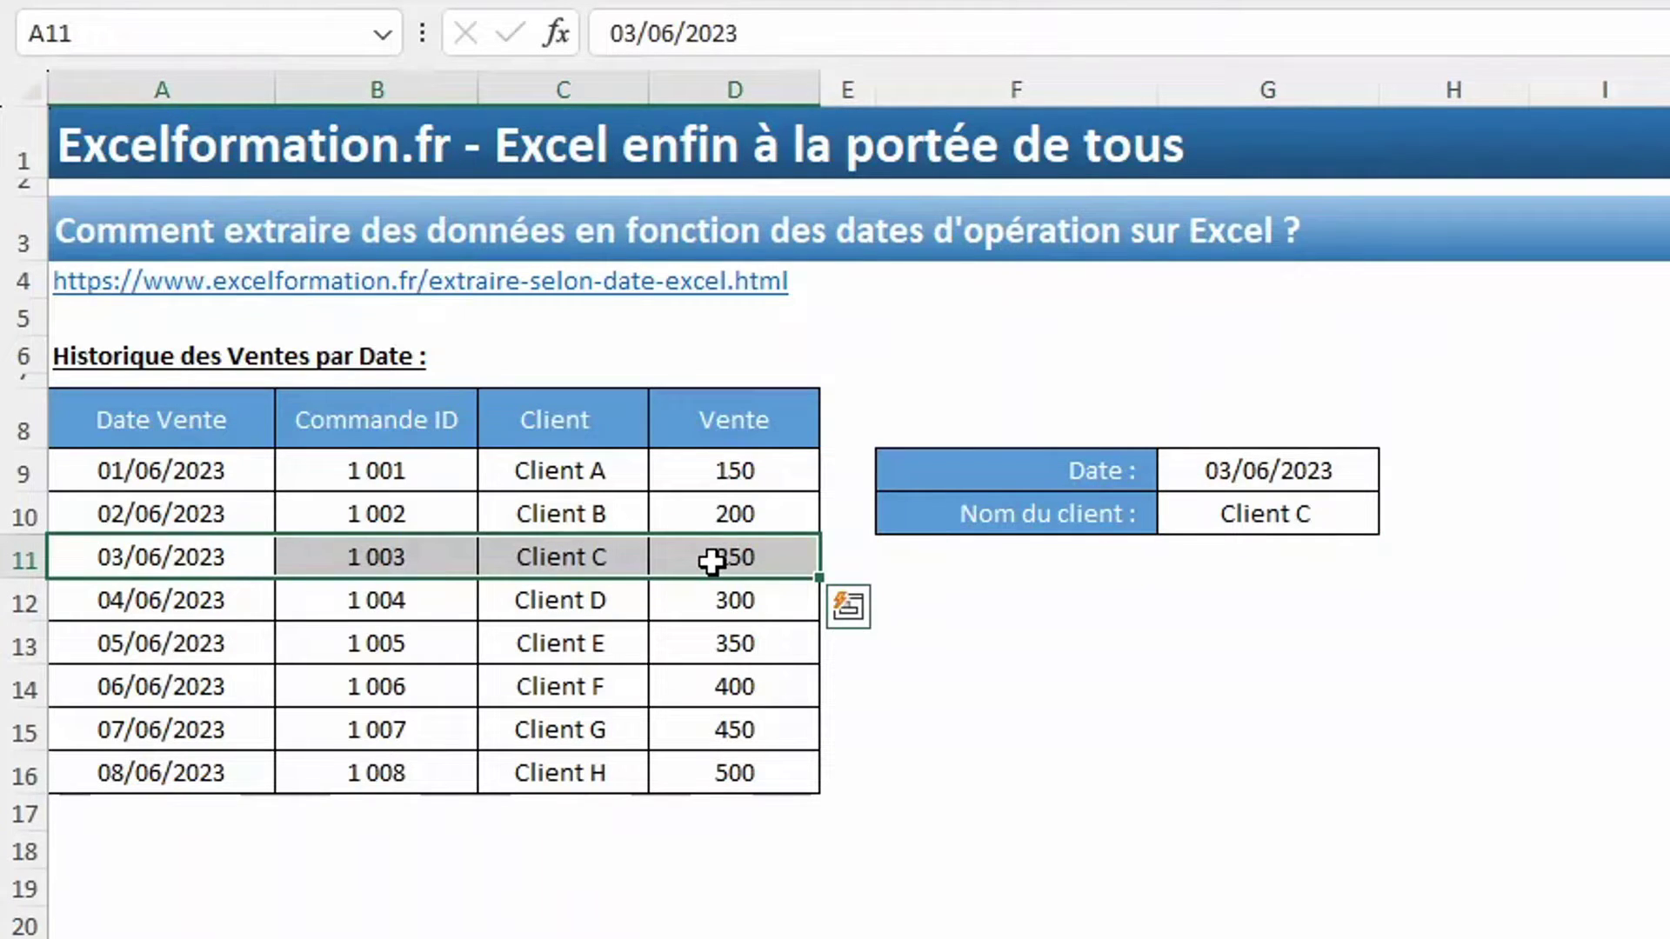
pyautogui.click(1259, 474)
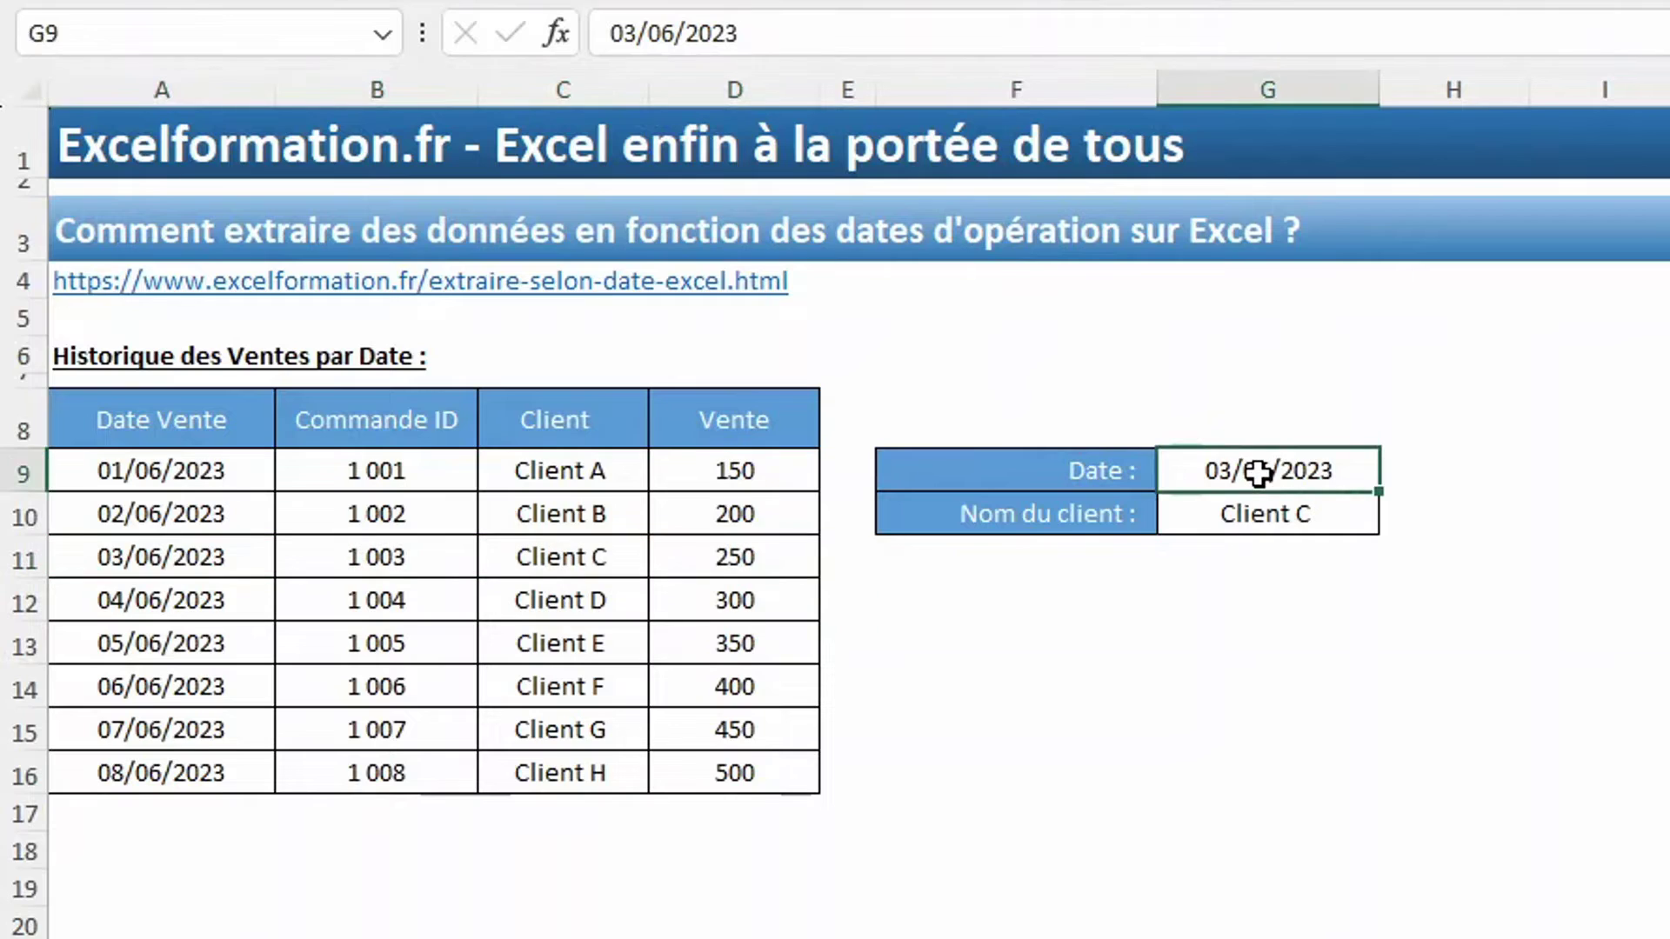
pyautogui.write('7/6')
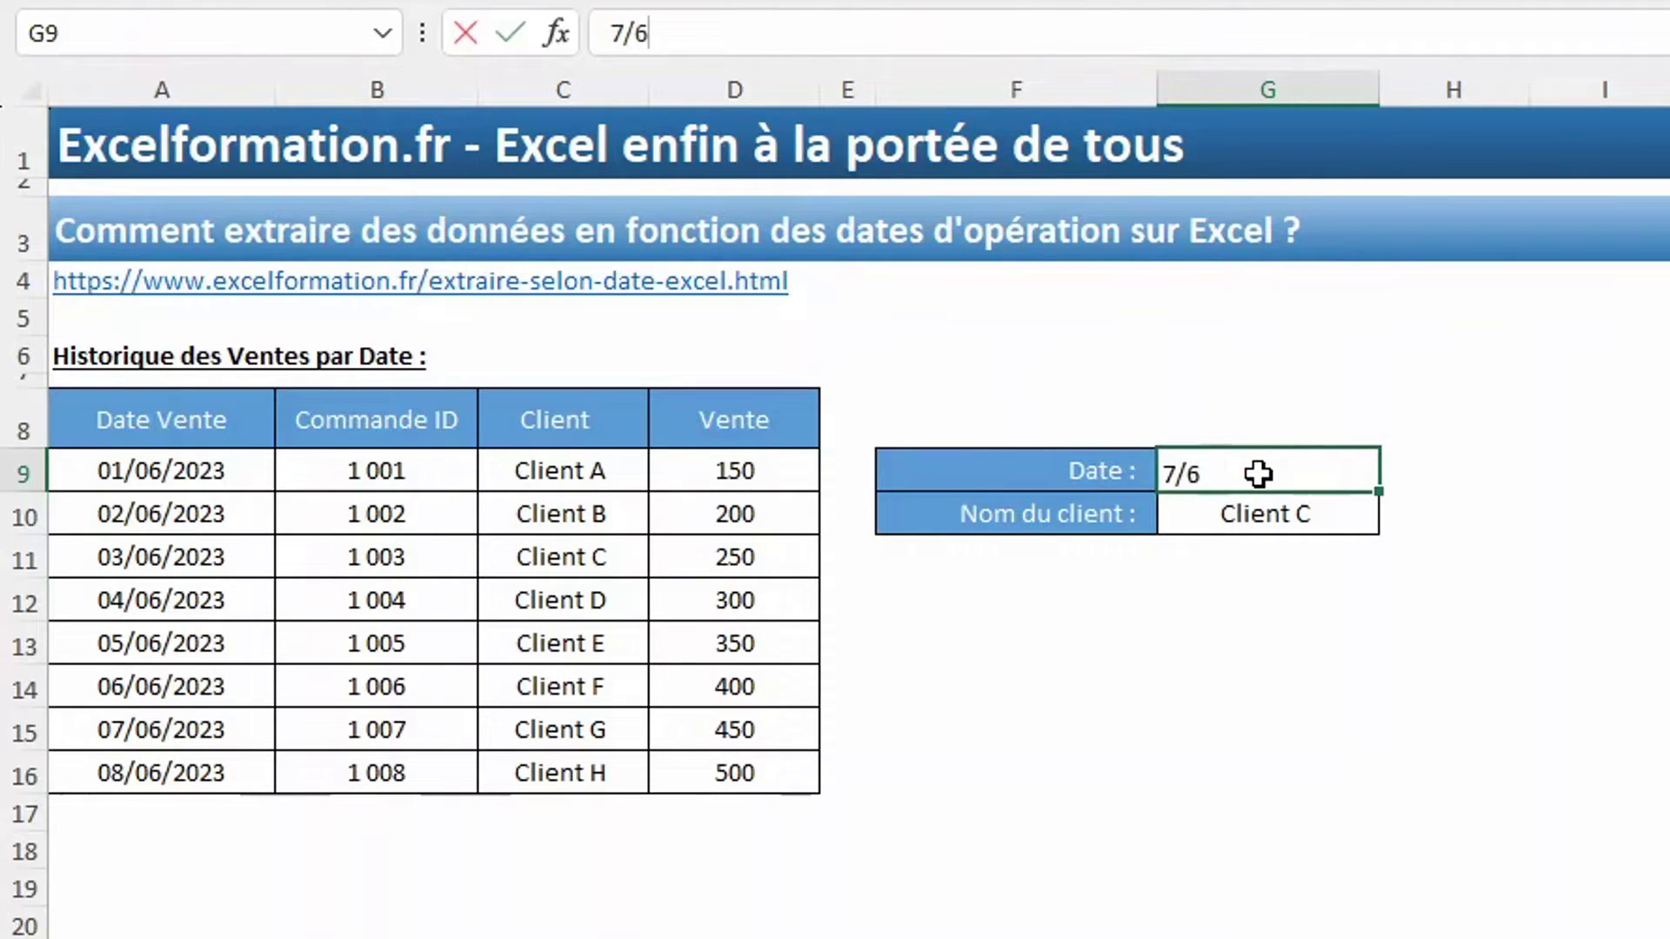
pyautogui.press('Return')
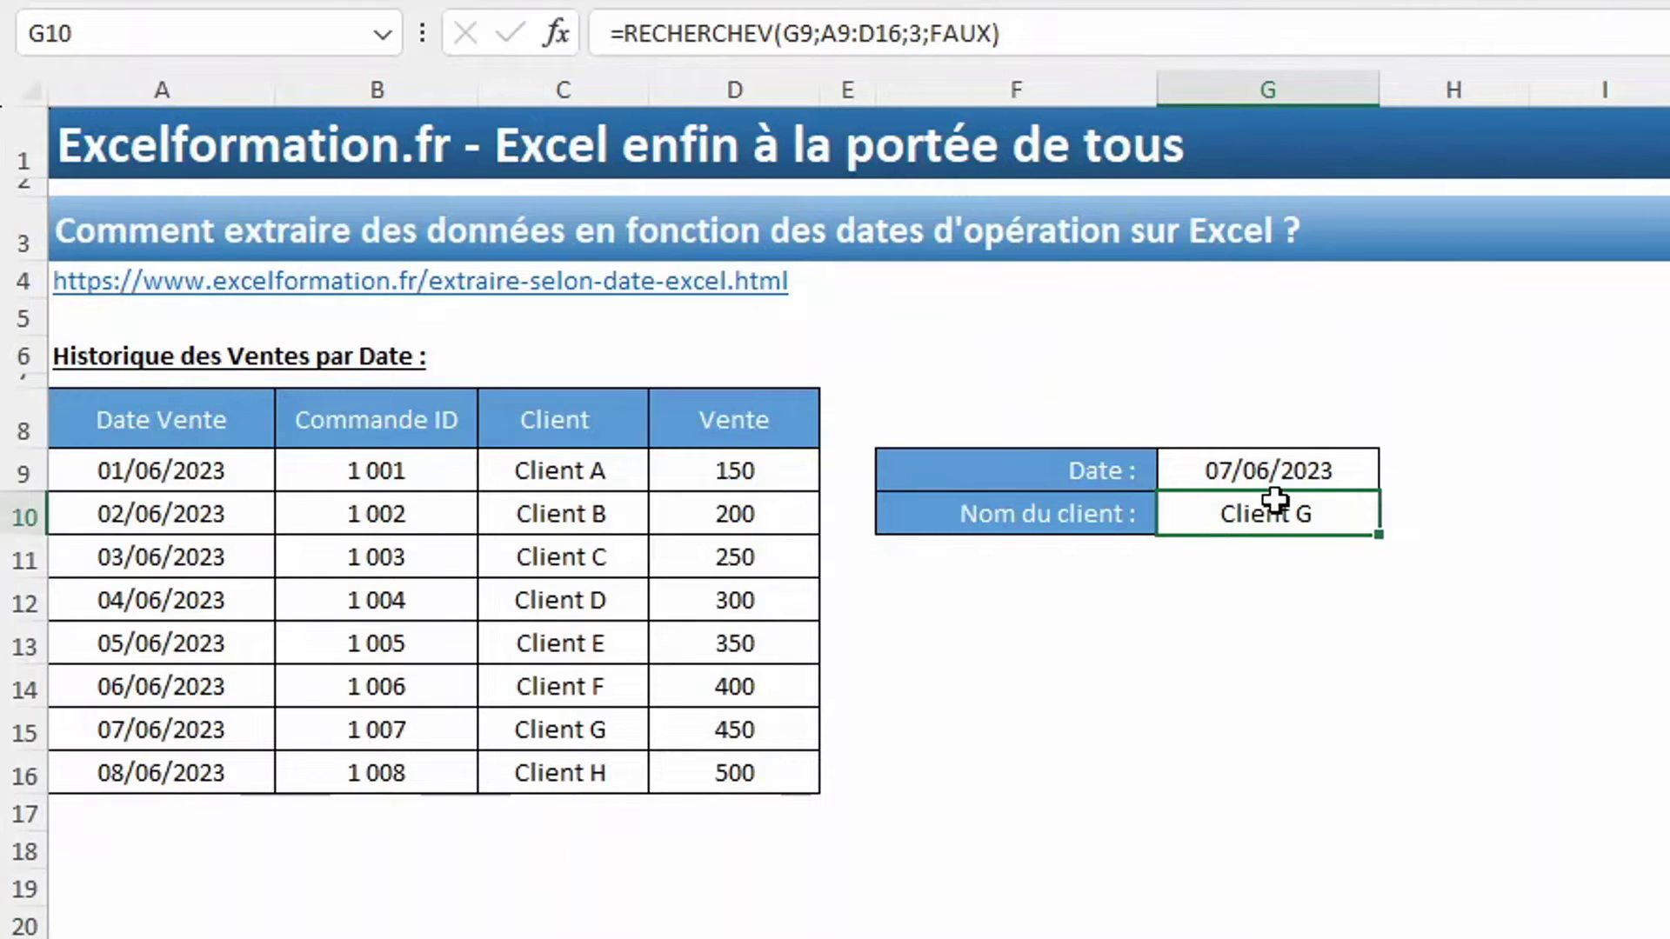
# Step: Test the lookup with 10/03/2023, a date absent from the sales table
pyautogui.click(1265, 461)
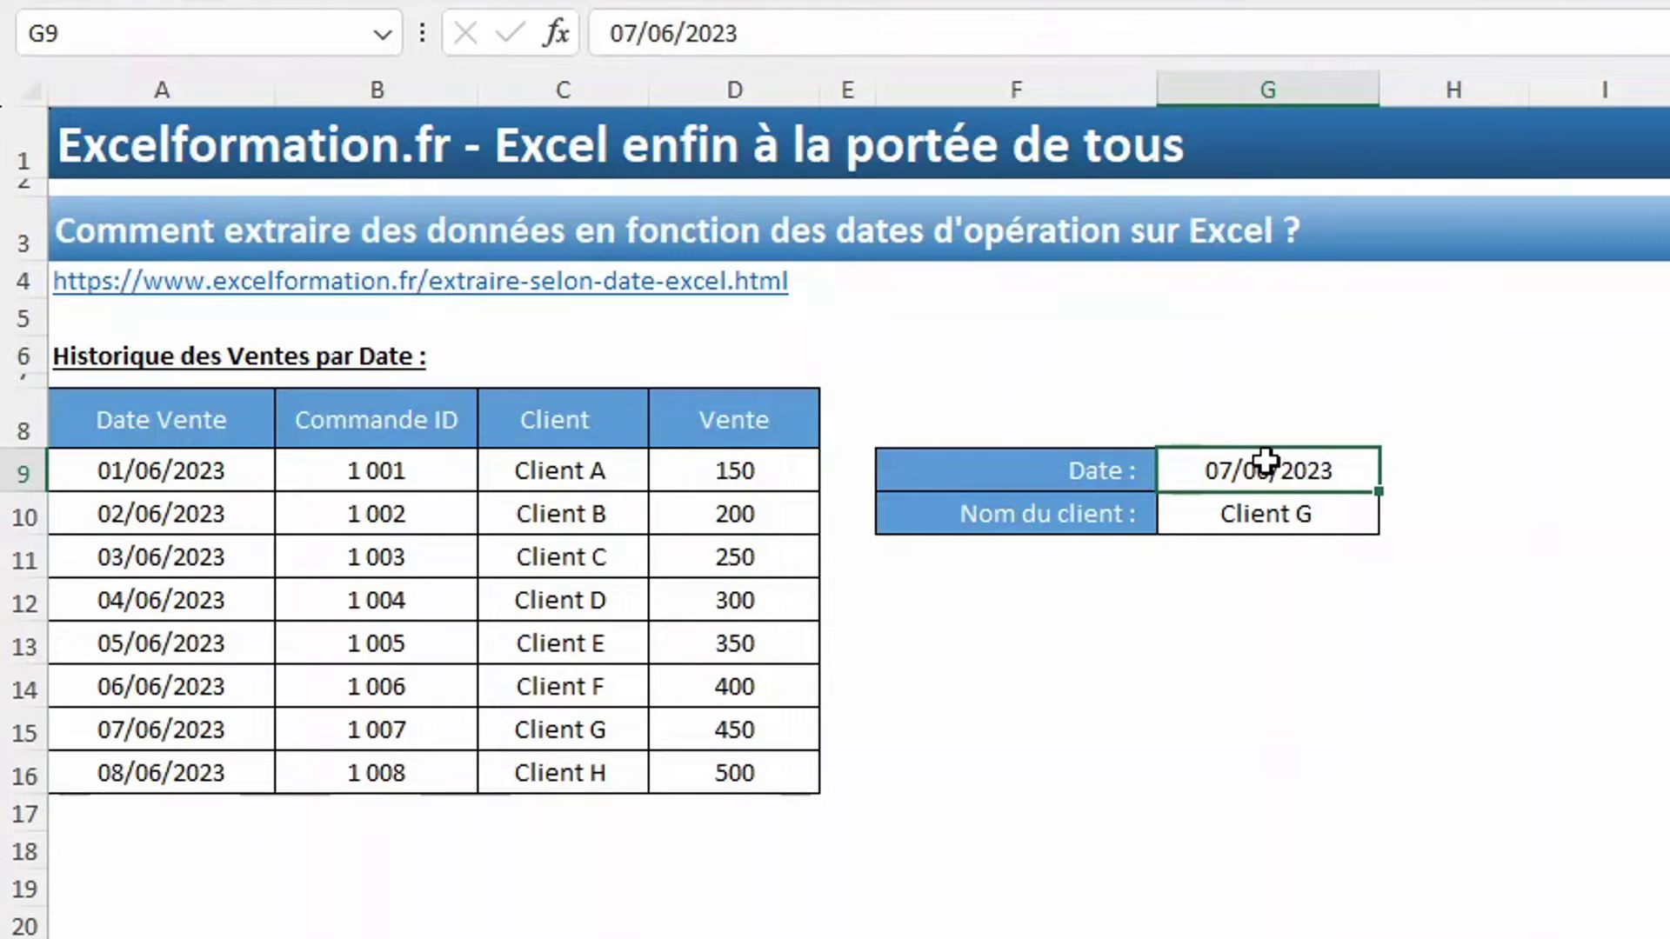
pyautogui.write('10/03/2023')
pyautogui.press('Return')
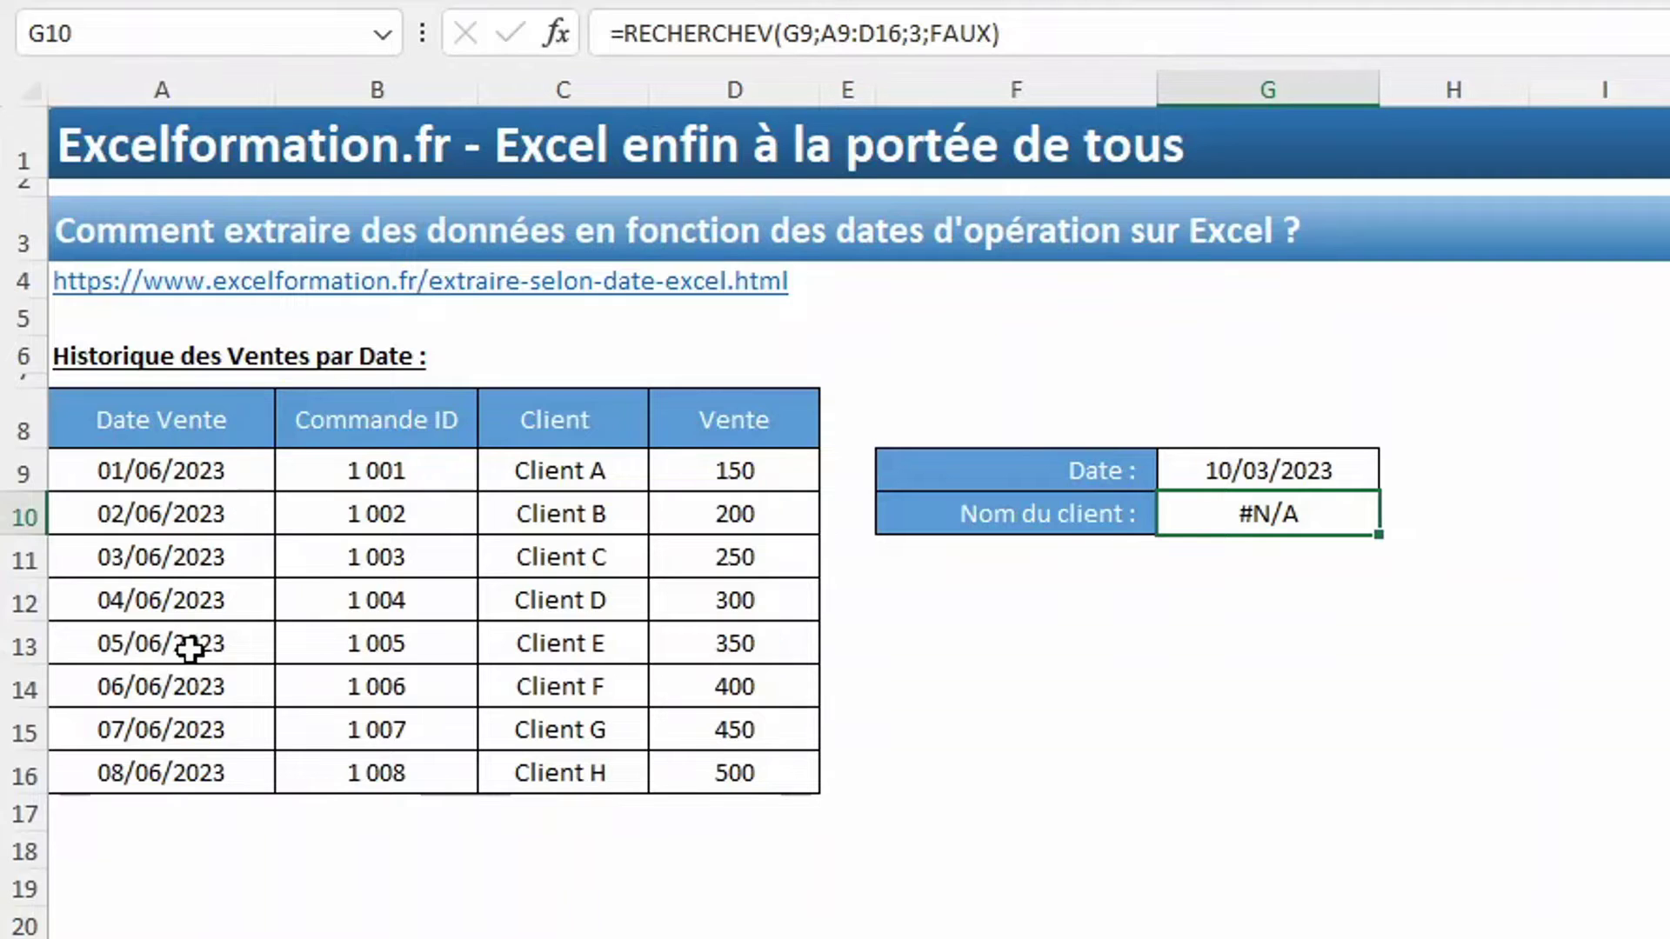
# Step: Move the Date Vente column, header included (A8:A16), between the Client and Vente columns
pyautogui.moveTo(174, 426); pyautogui.dragTo(191, 769)
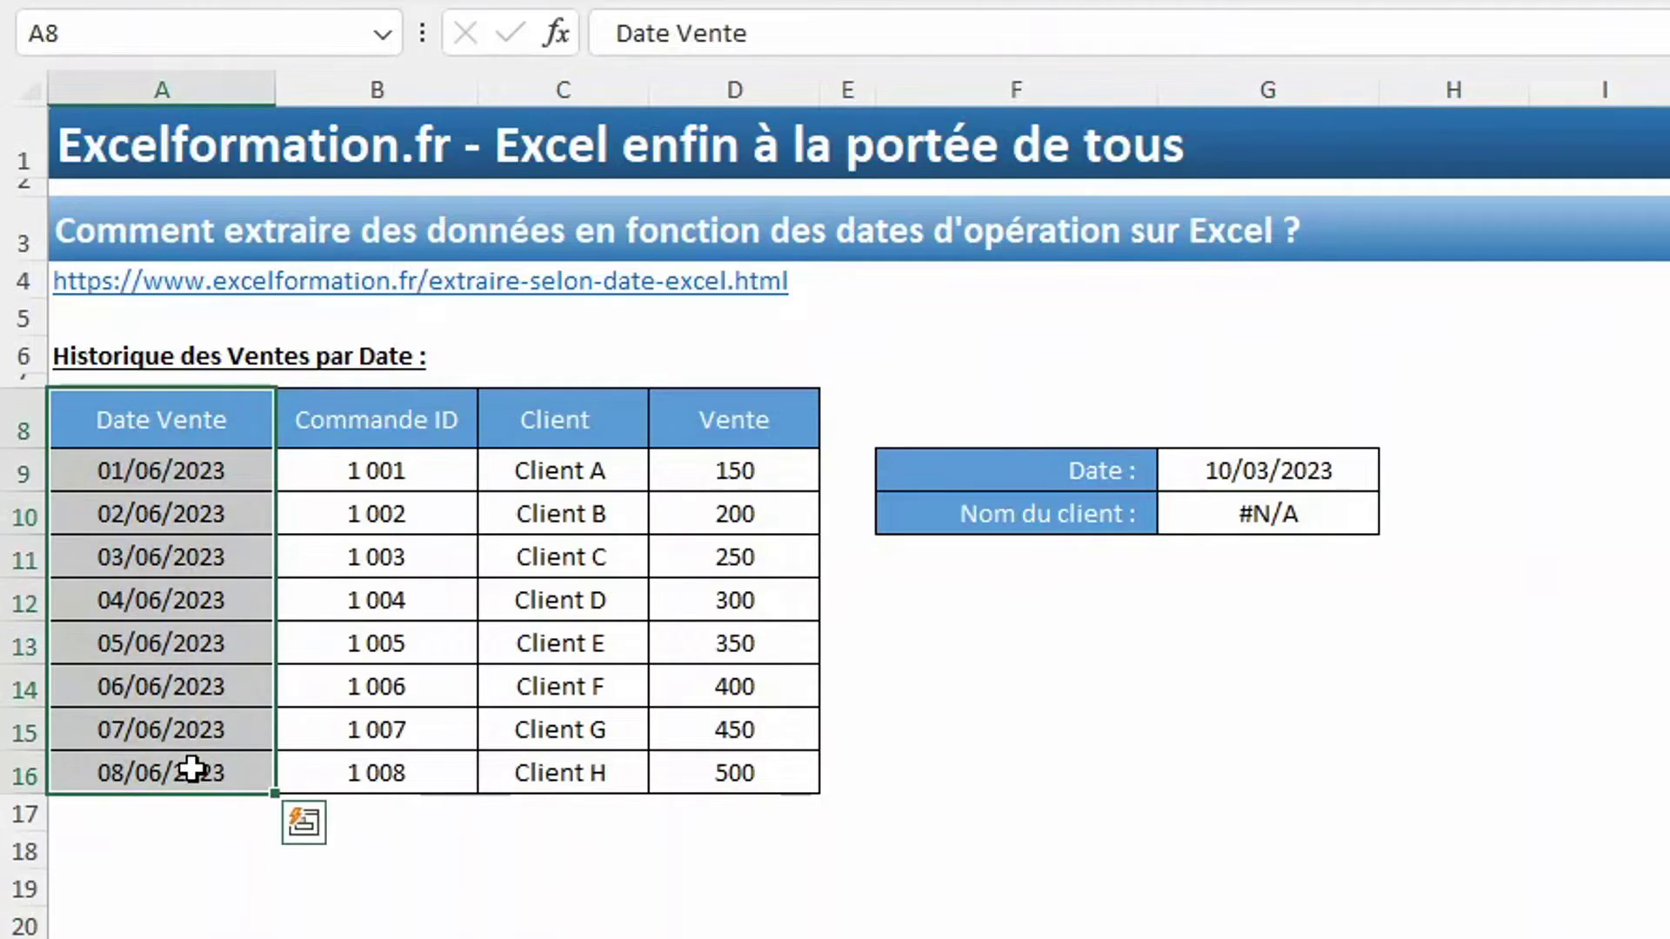
pyautogui.moveTo(275, 482); pyautogui.dragTo(655, 478)
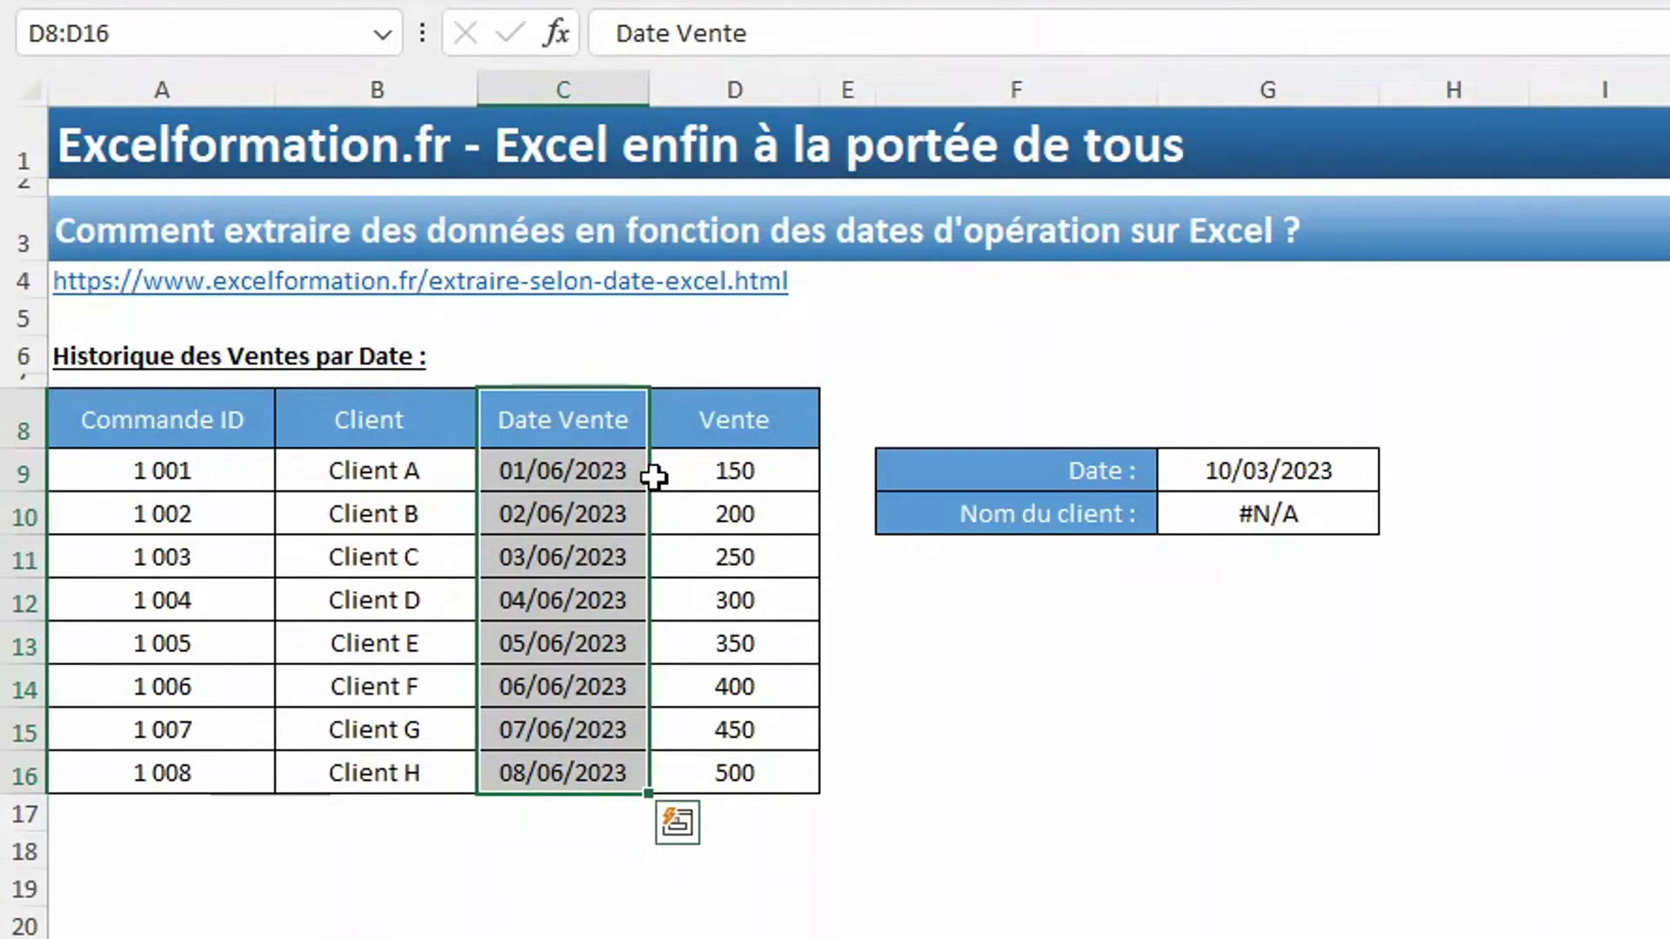
# Step: Set the lookup date in G9 to 03/06/2023 and review the ranges used by the RECHERCHEV formula in G10
pyautogui.click(1303, 468)
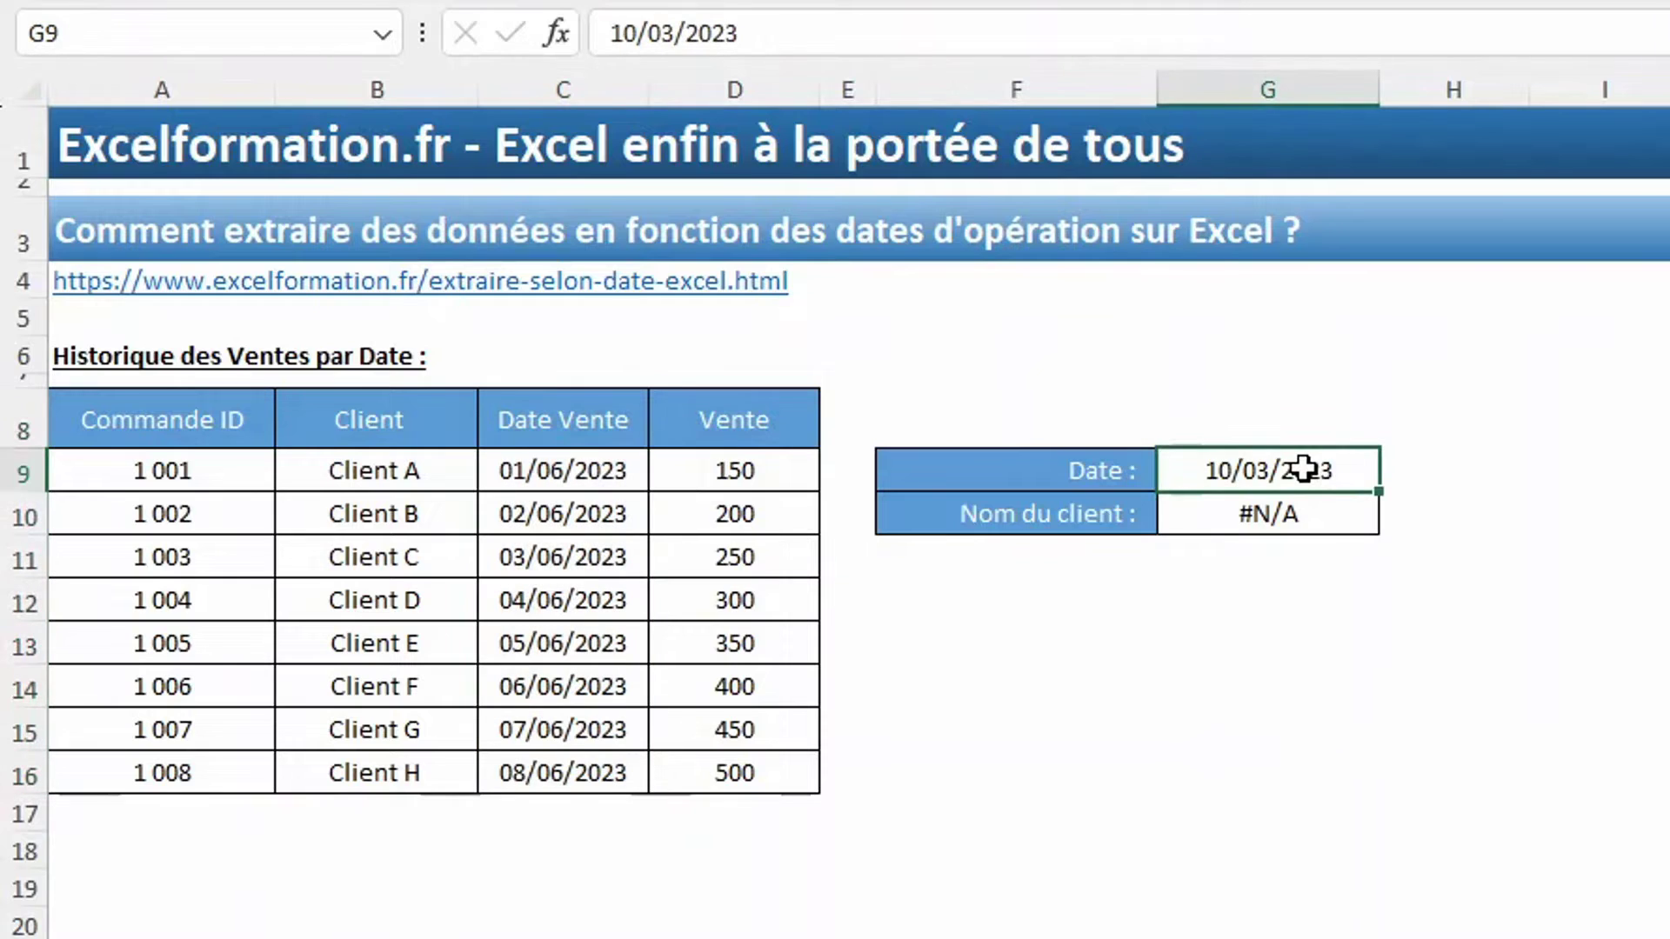
pyautogui.write('3/6')
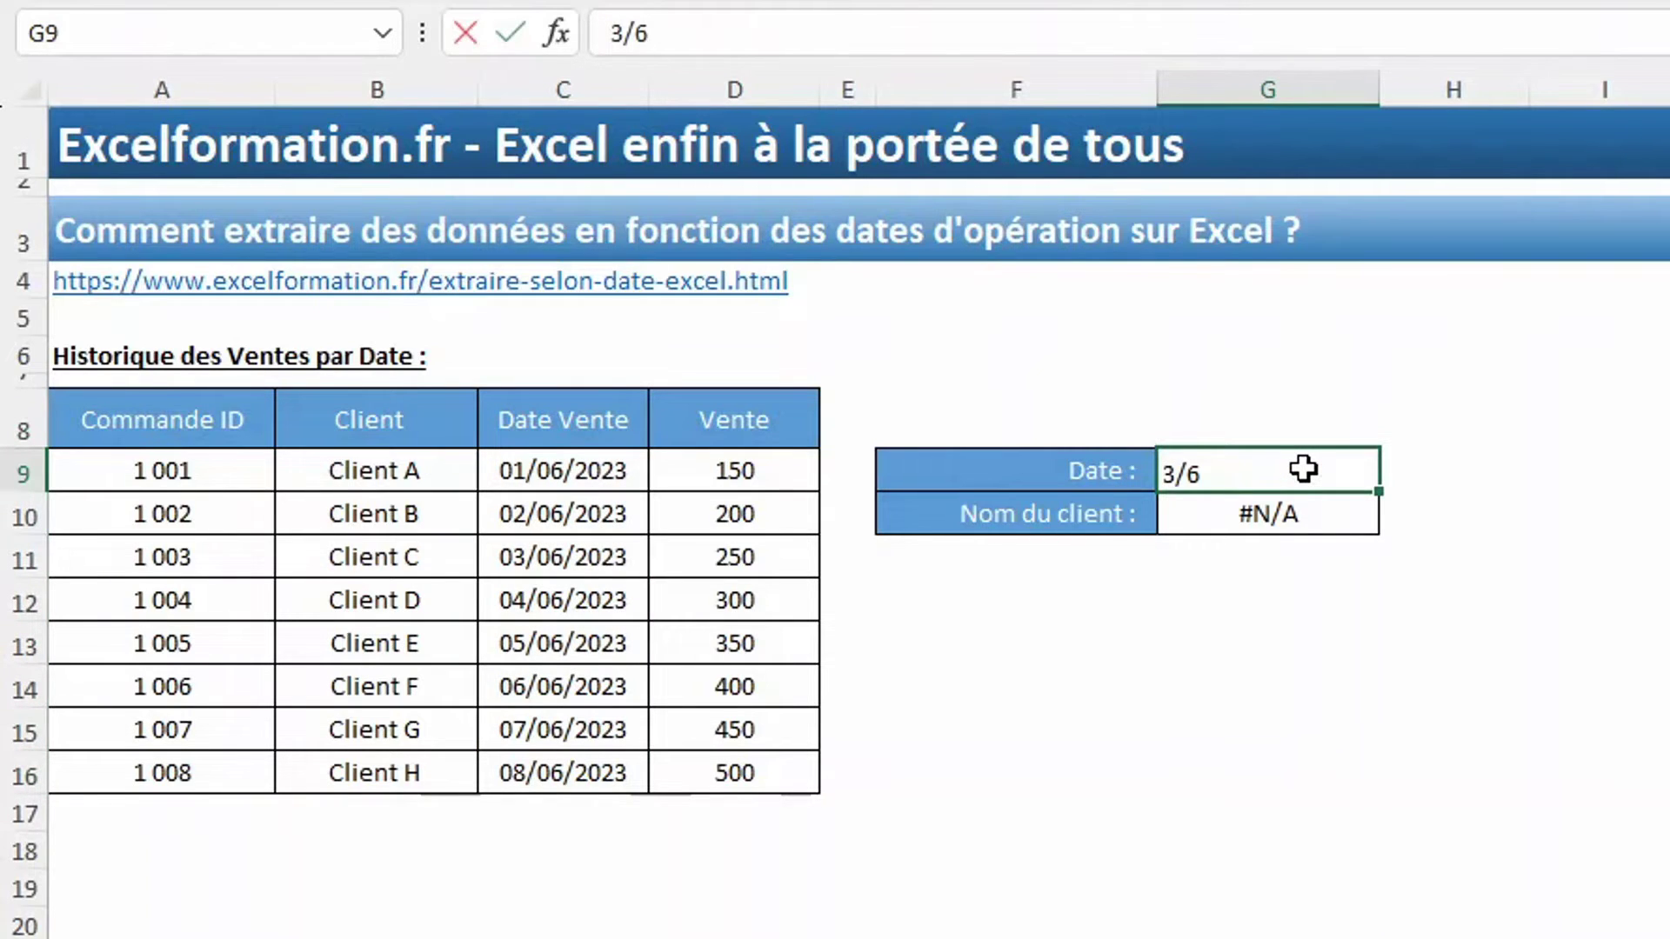
pyautogui.press('Return')
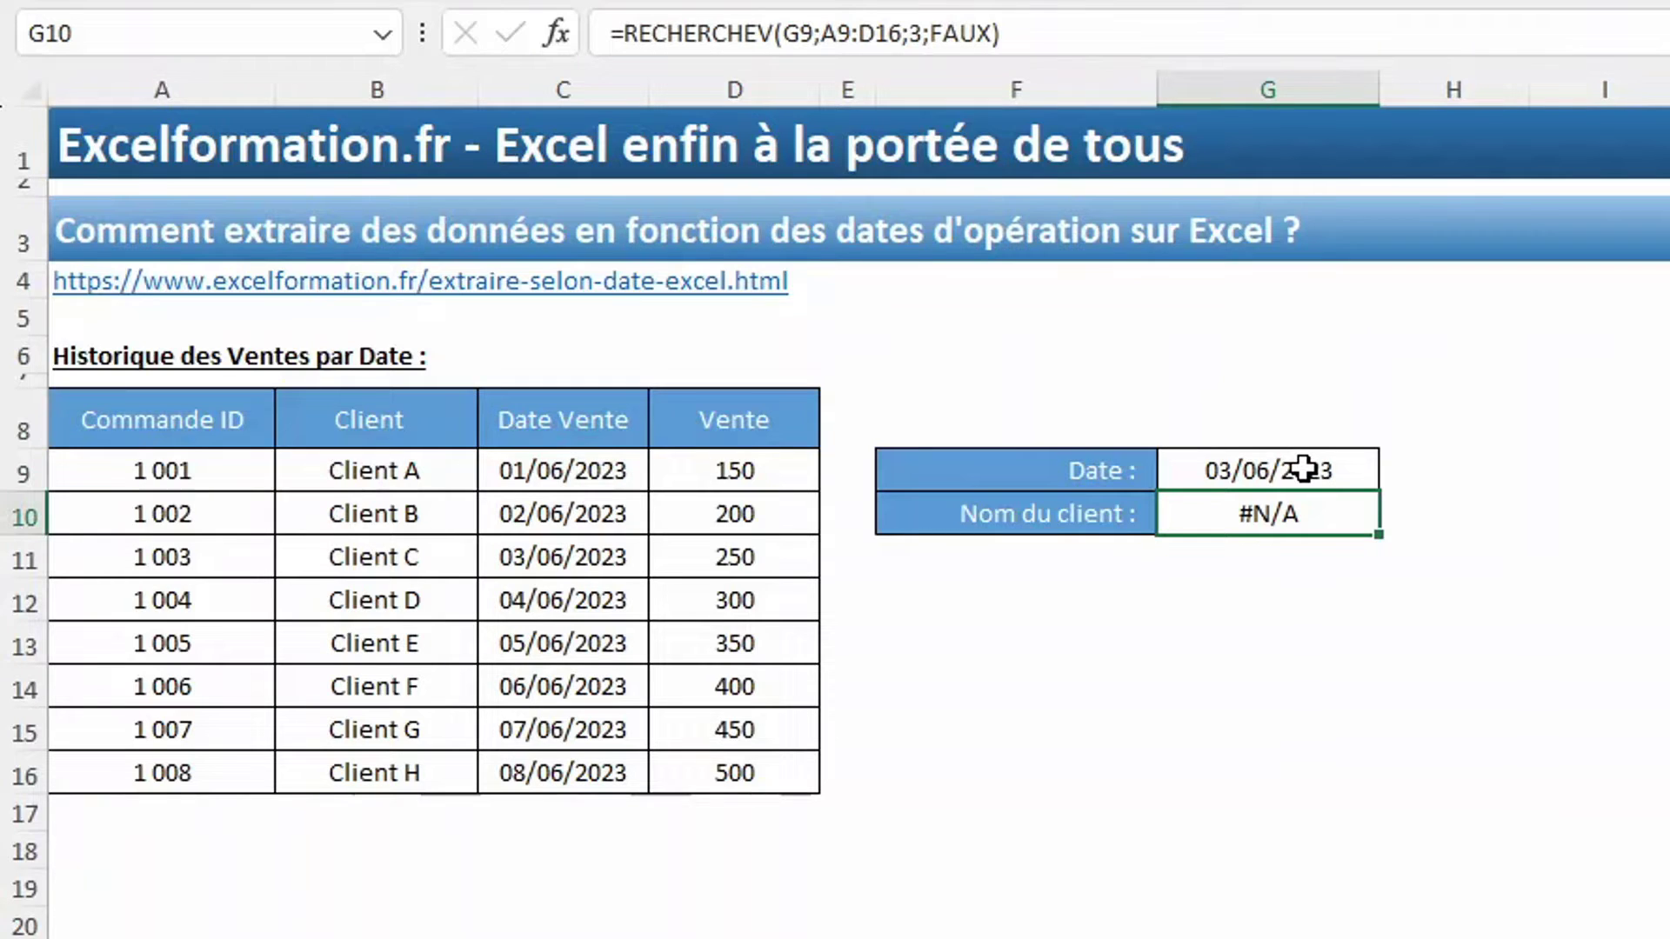
pyautogui.press('F2')
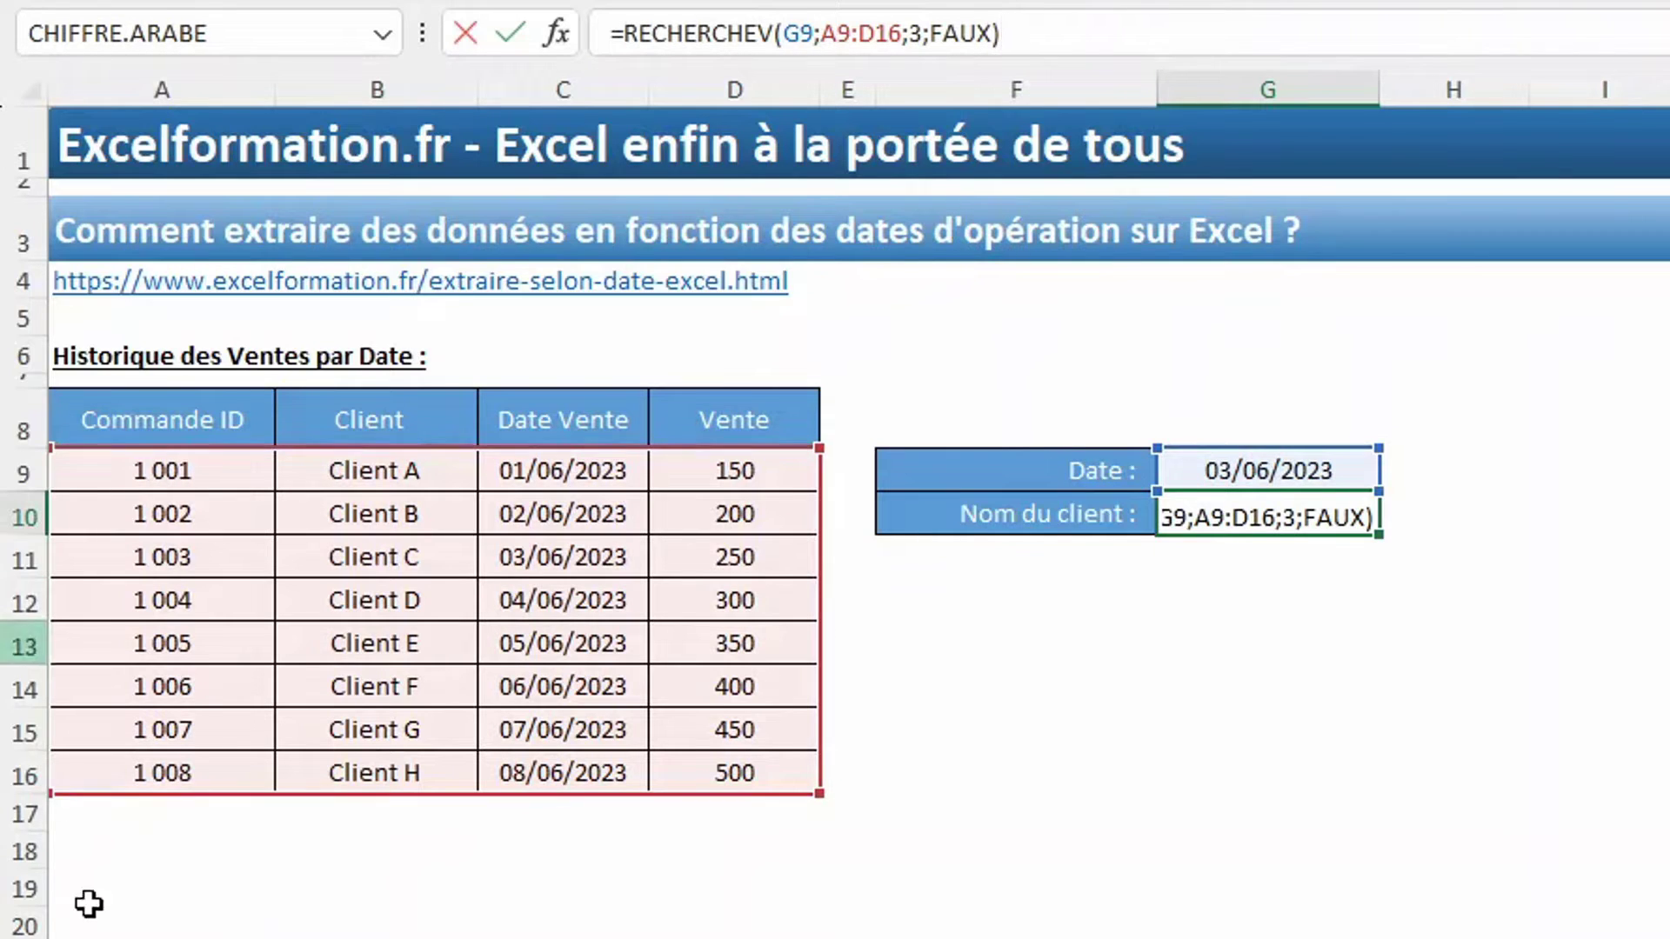
pyautogui.hotkey('ctrl', 'Return')
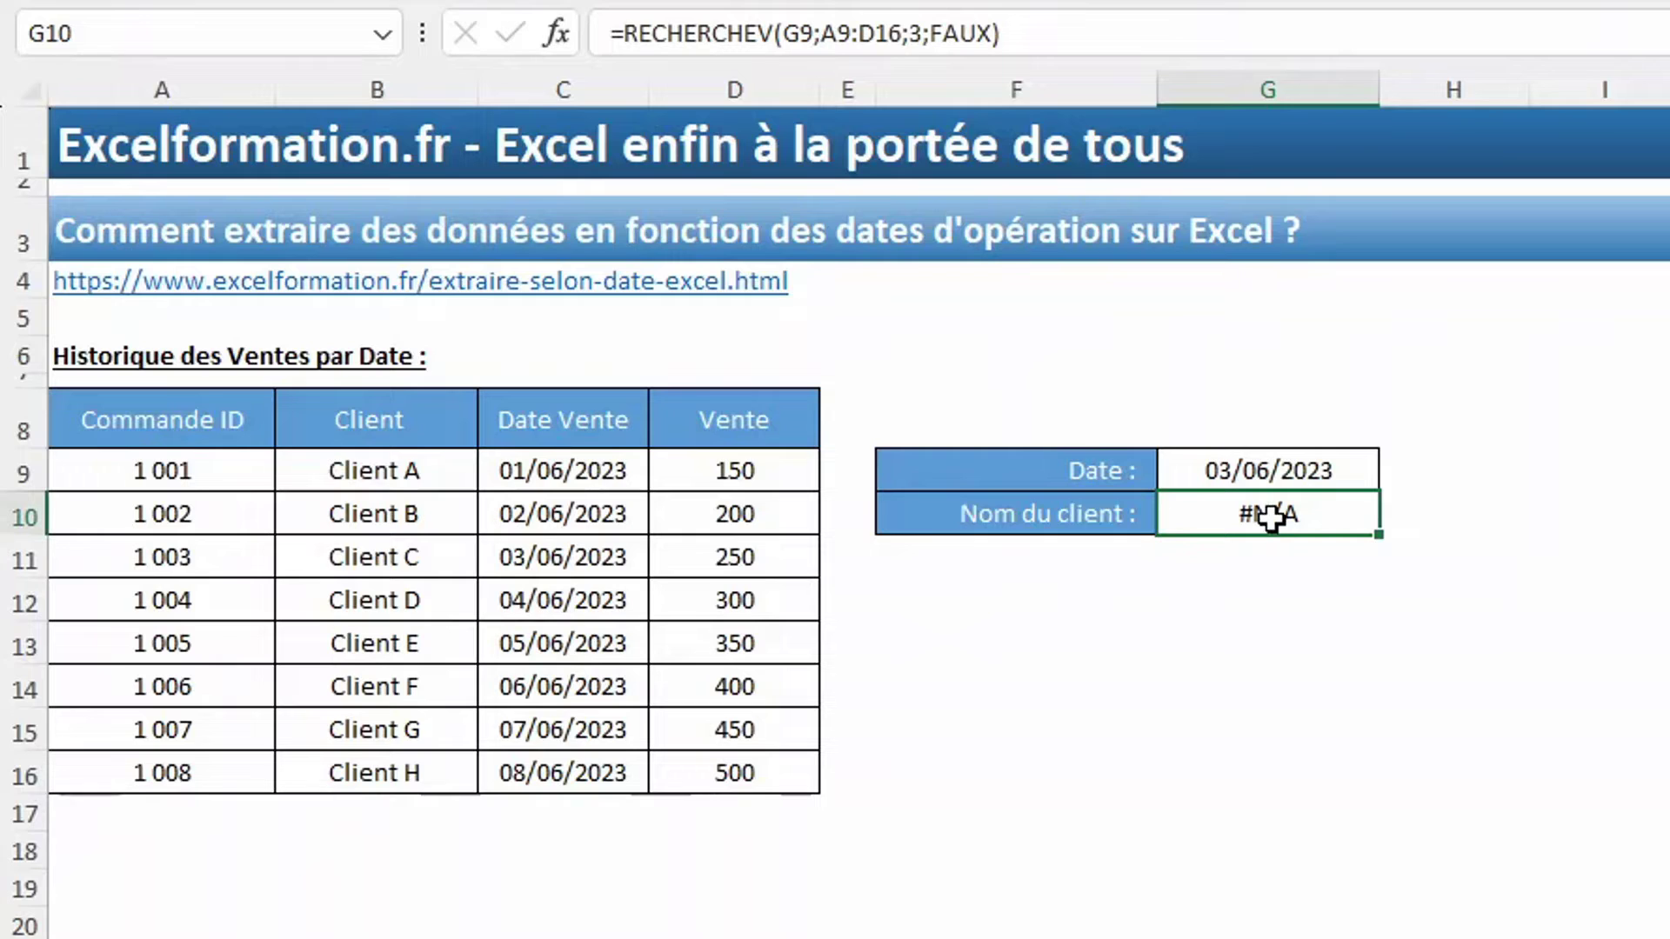
# Step: Replace the formula in G10 with an INDEX over the client names B9:B16, nesting an EQUIV function as its row argument
pyautogui.write('=index(')
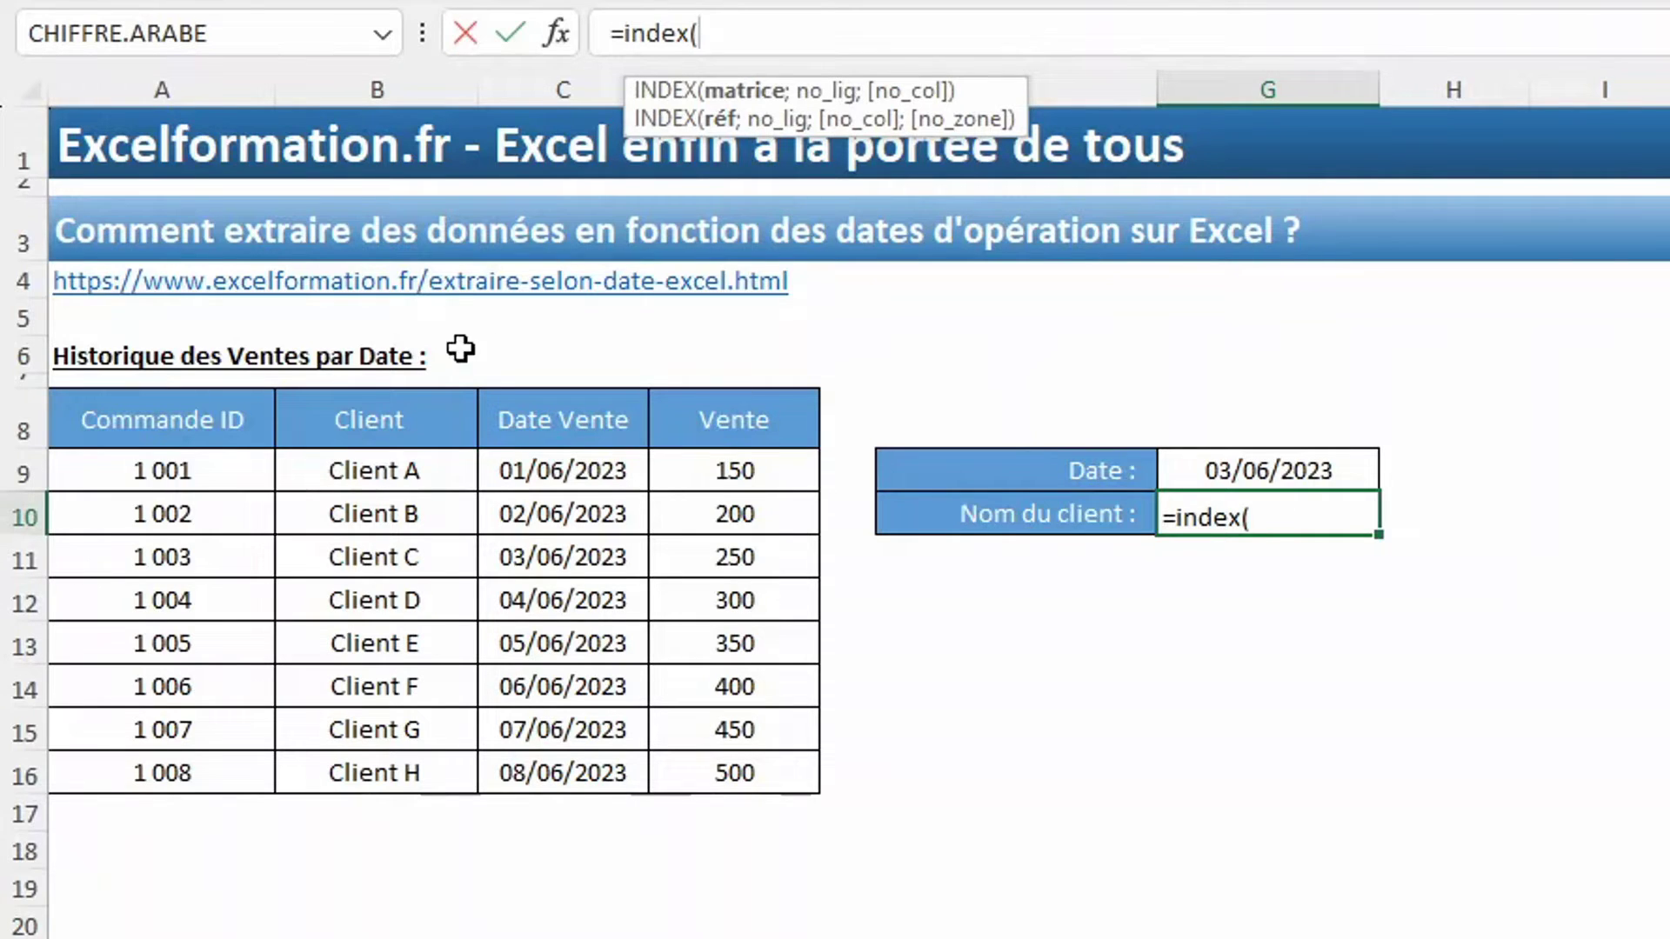
pyautogui.moveTo(355, 470); pyautogui.dragTo(373, 773)
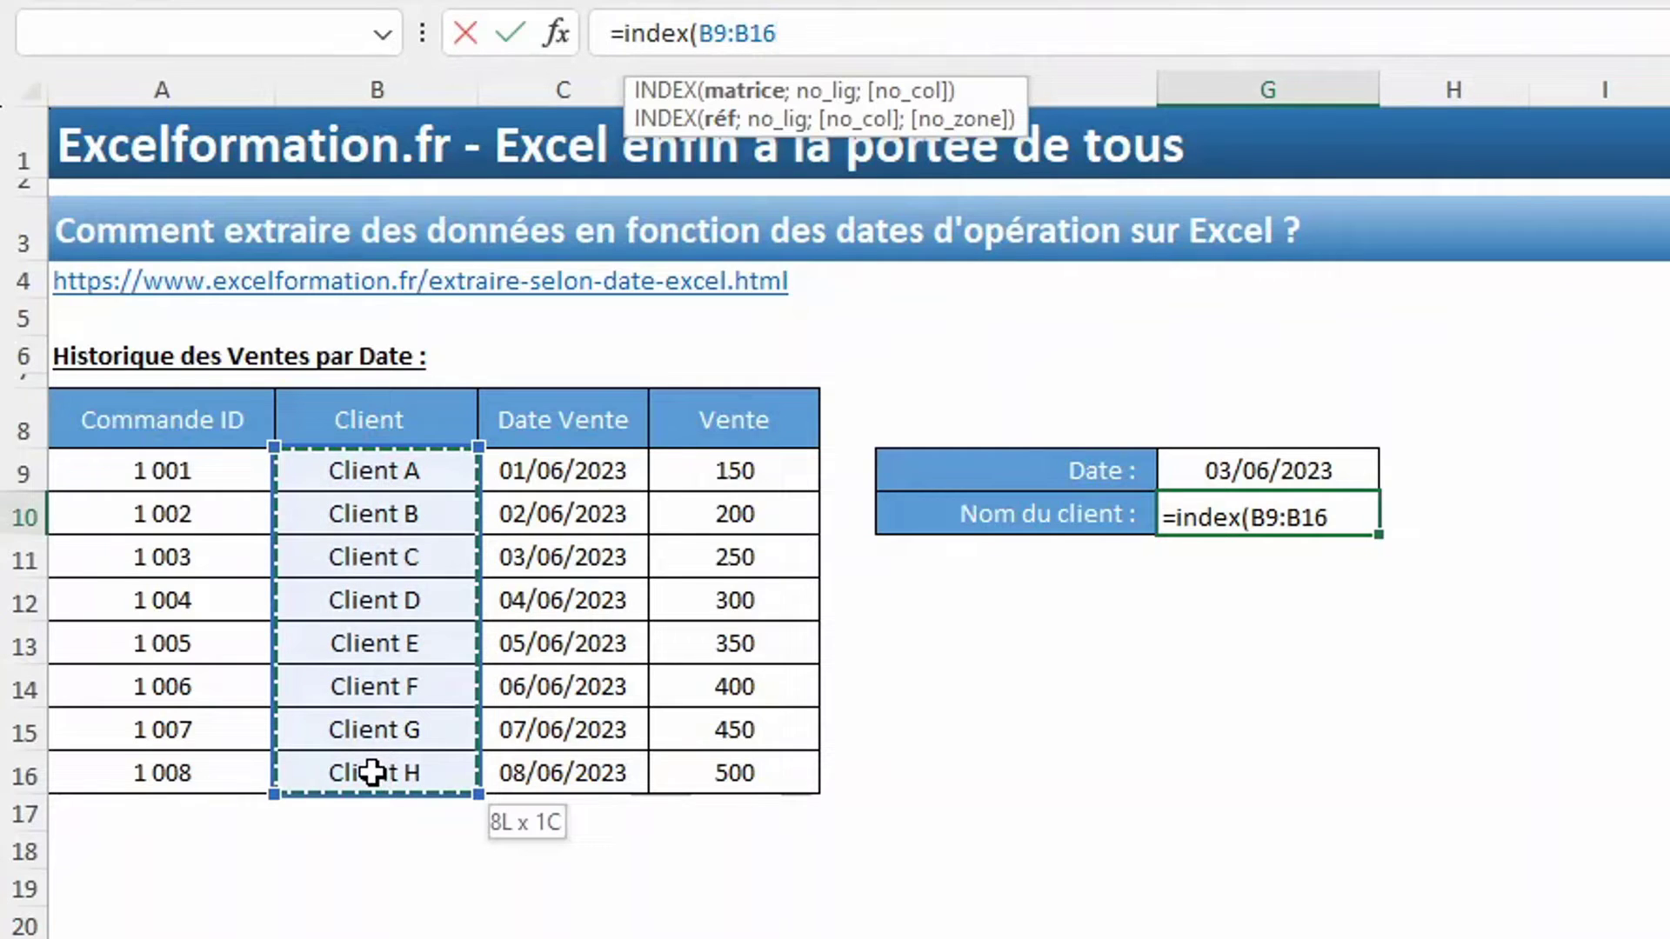
pyautogui.moveTo(373, 772); pyautogui.dragTo(373, 773)
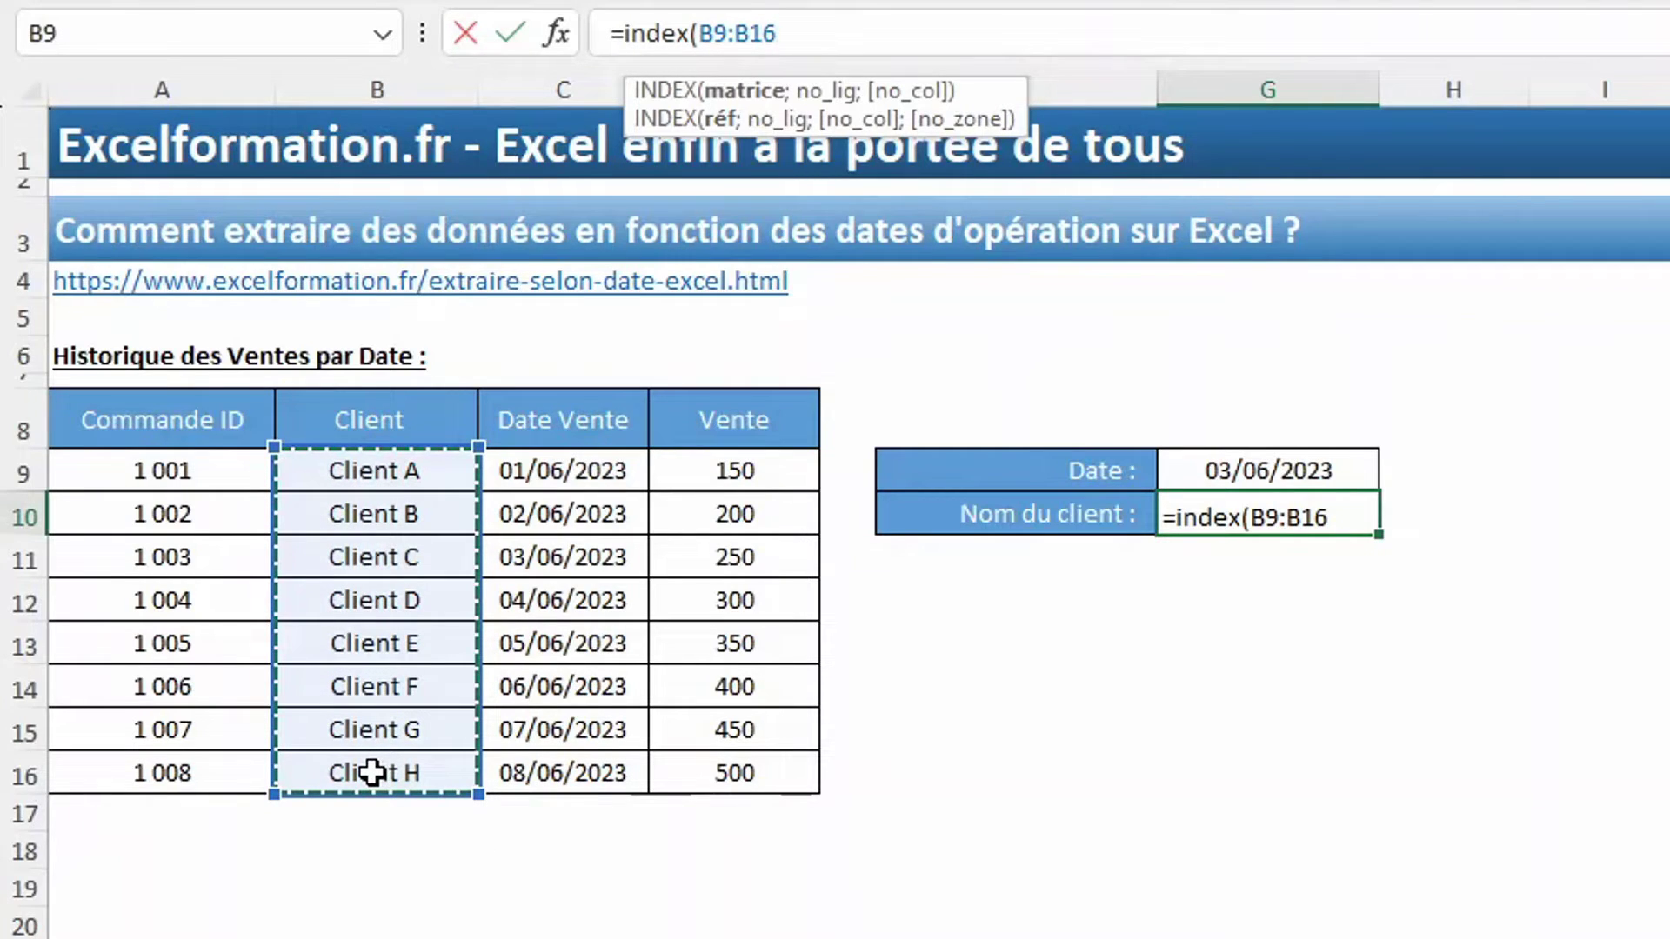
pyautogui.write(';e')
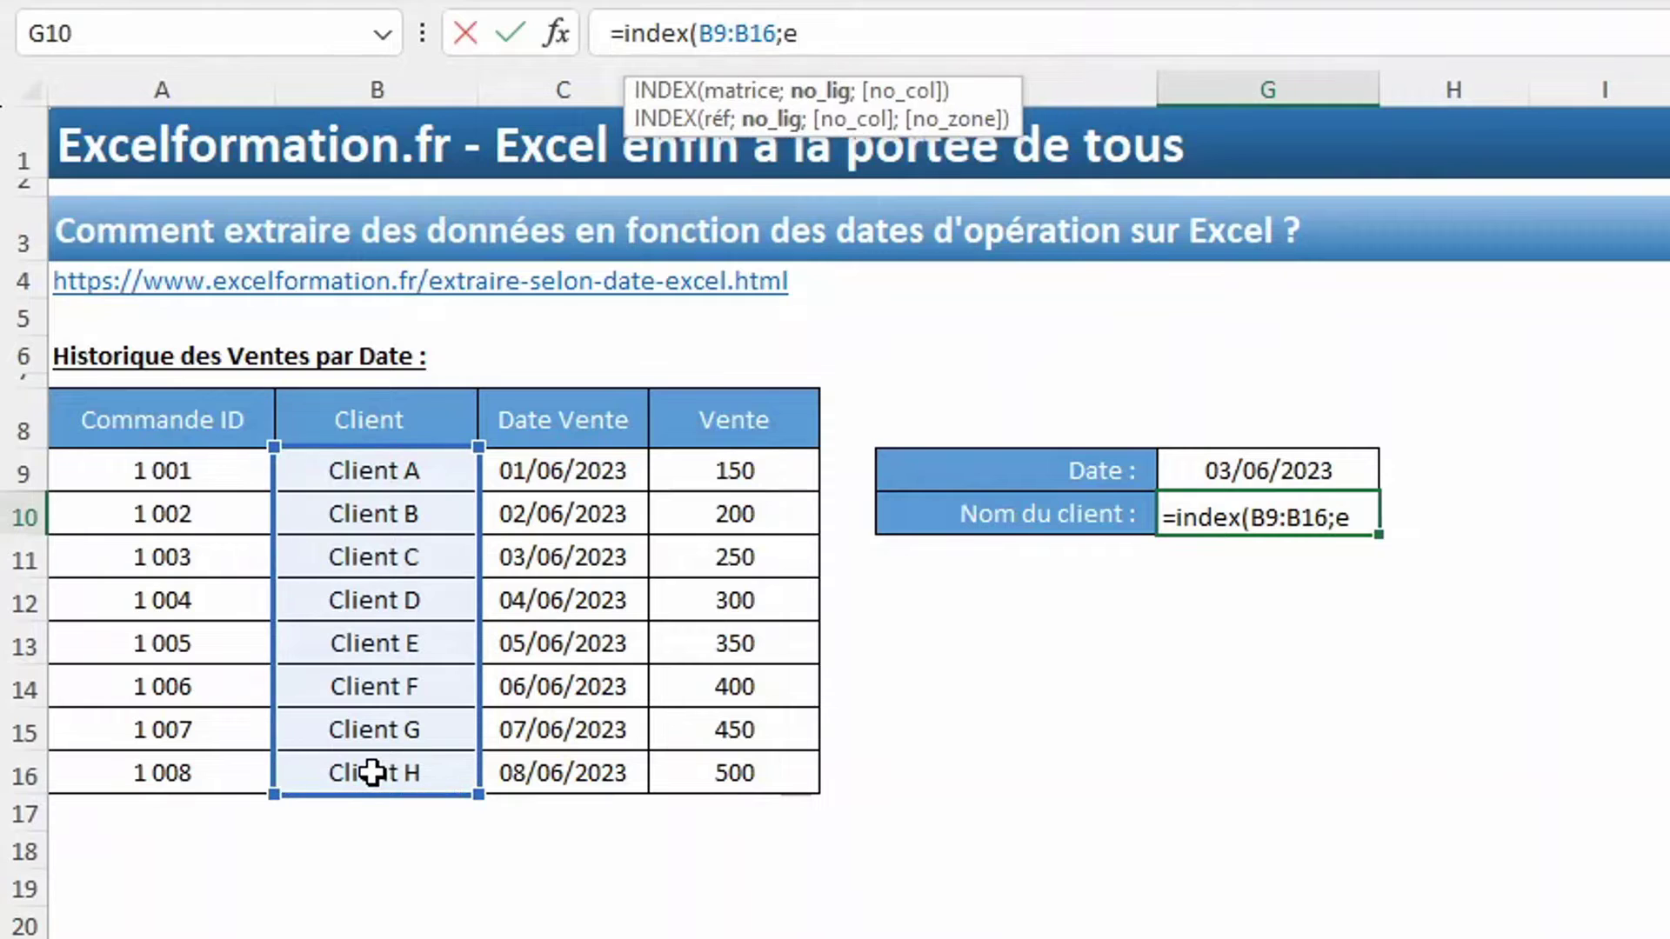
pyautogui.write('q')
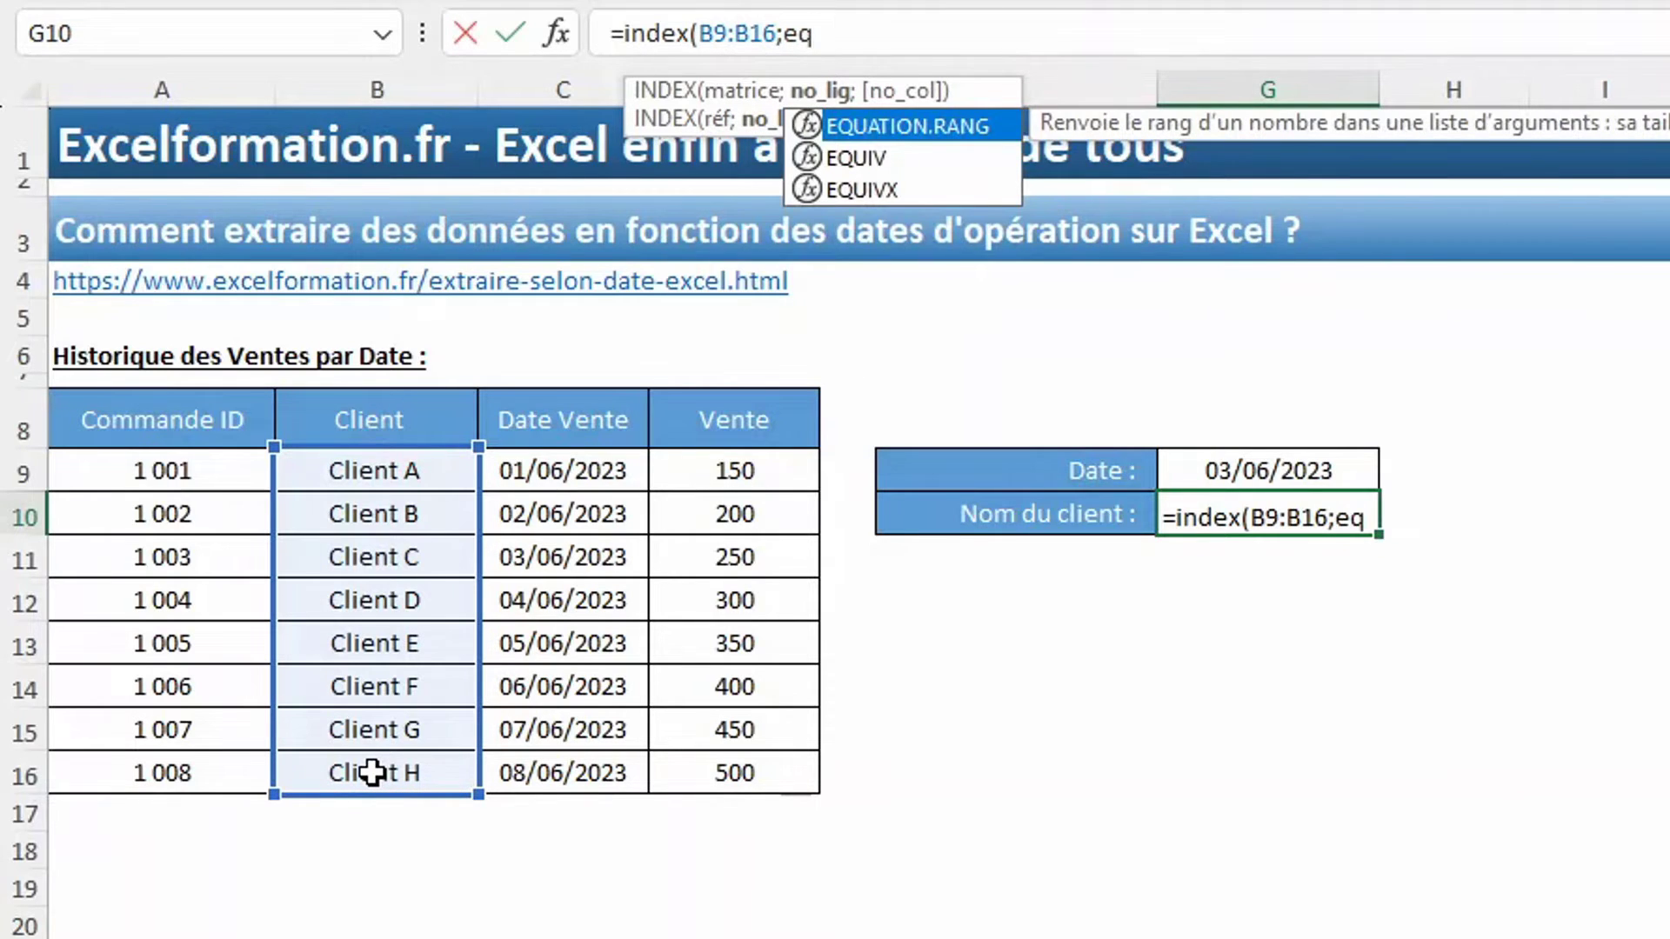
pyautogui.write('uiv(')
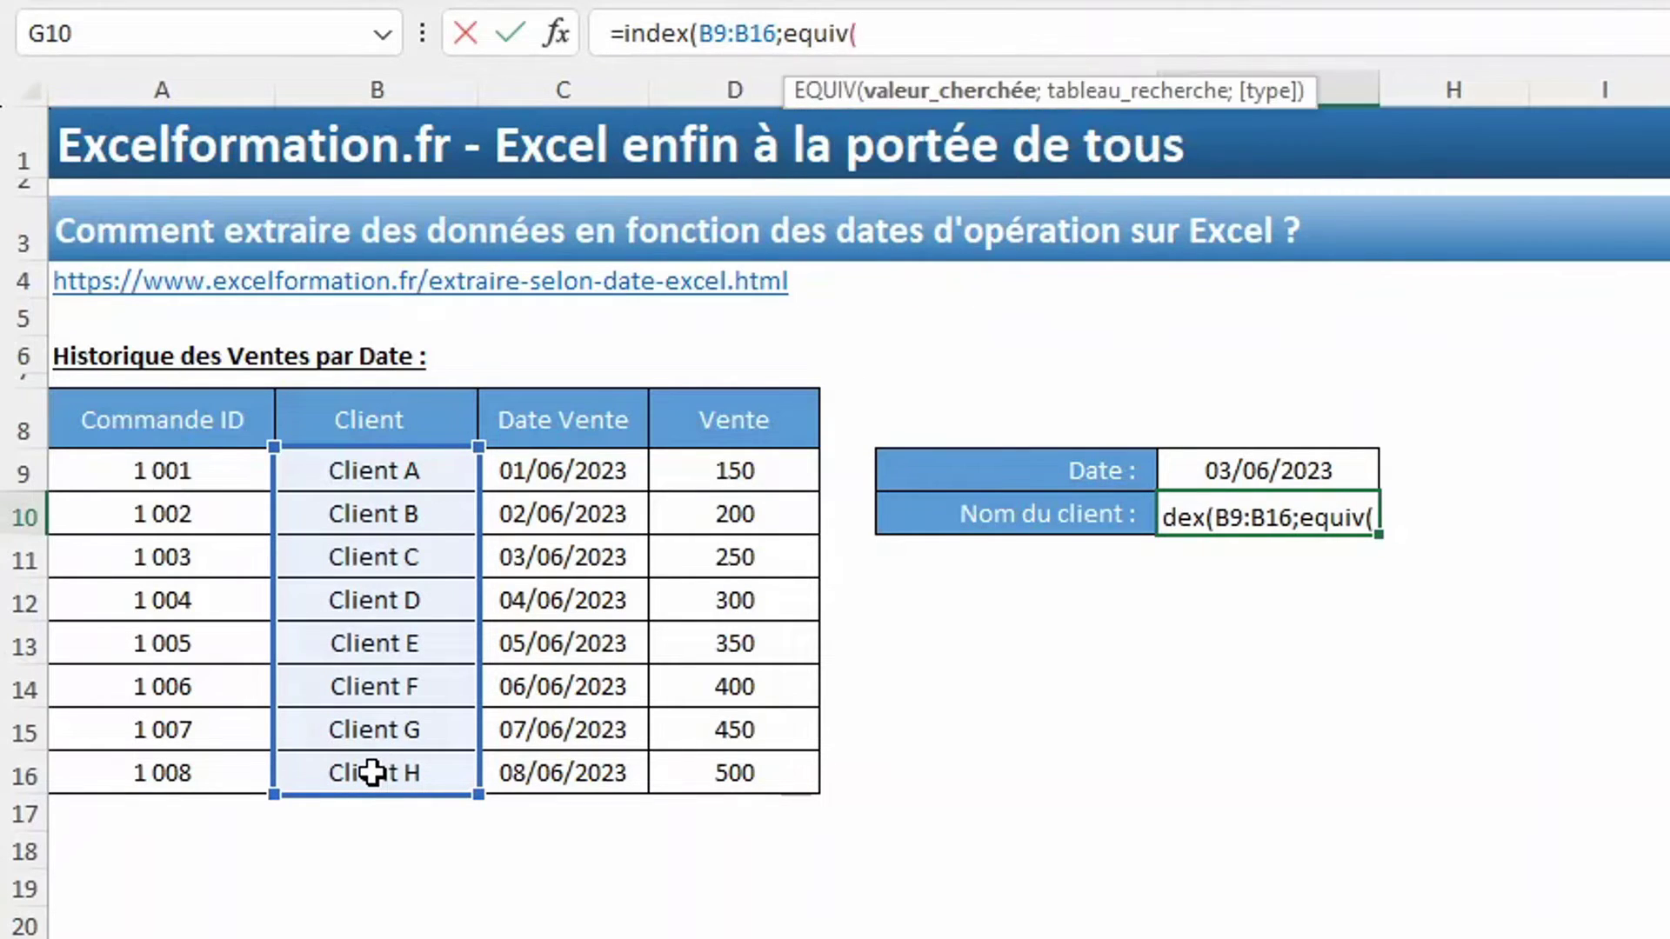
# Step: Complete the EQUIV to look up G9 in the sale dates C9:C16 with exact match (0), and validate the G10 formula
pyautogui.click(1250, 470)
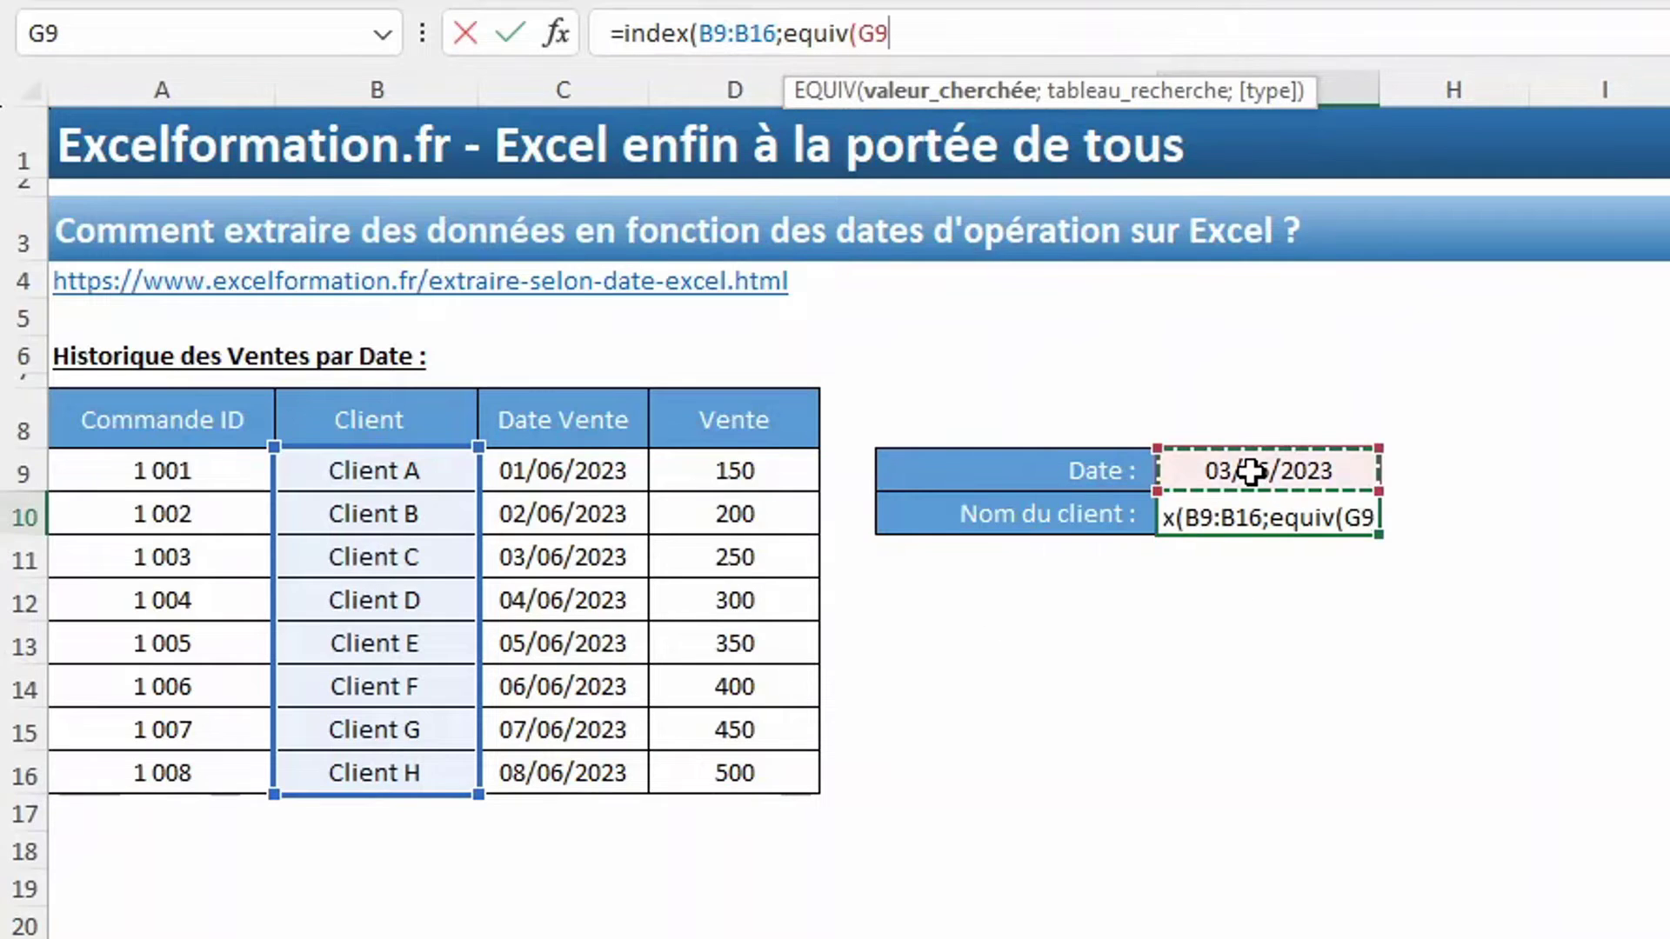
pyautogui.write(';')
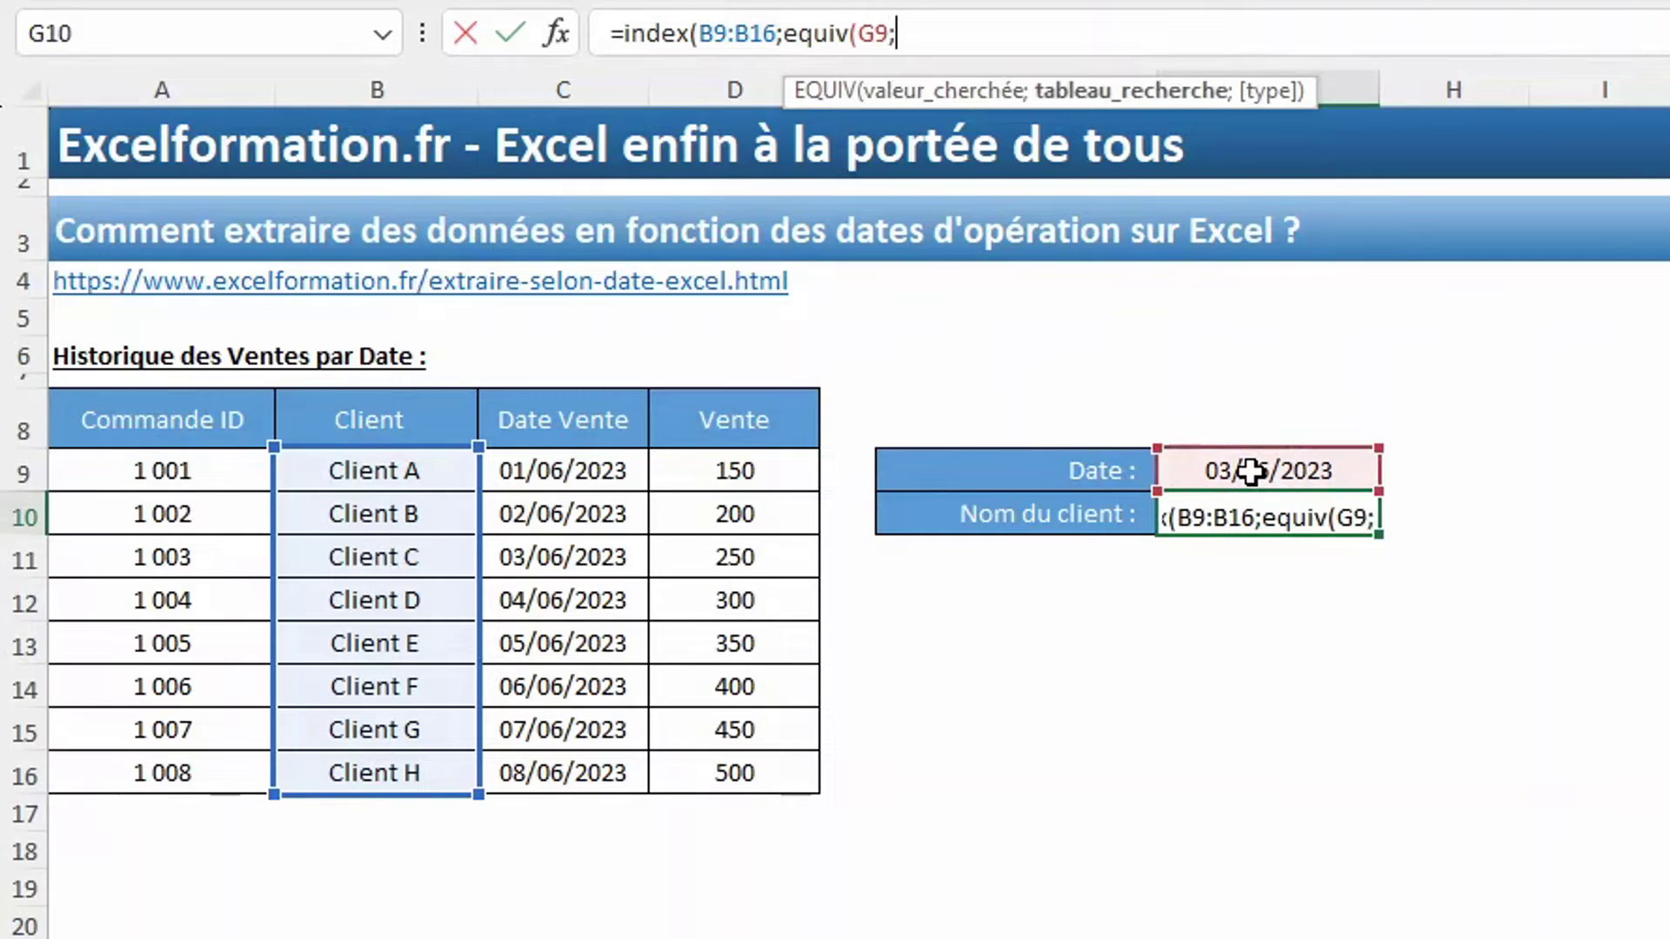
pyautogui.click(547, 473)
pyautogui.moveTo(547, 473); pyautogui.dragTo(535, 755)
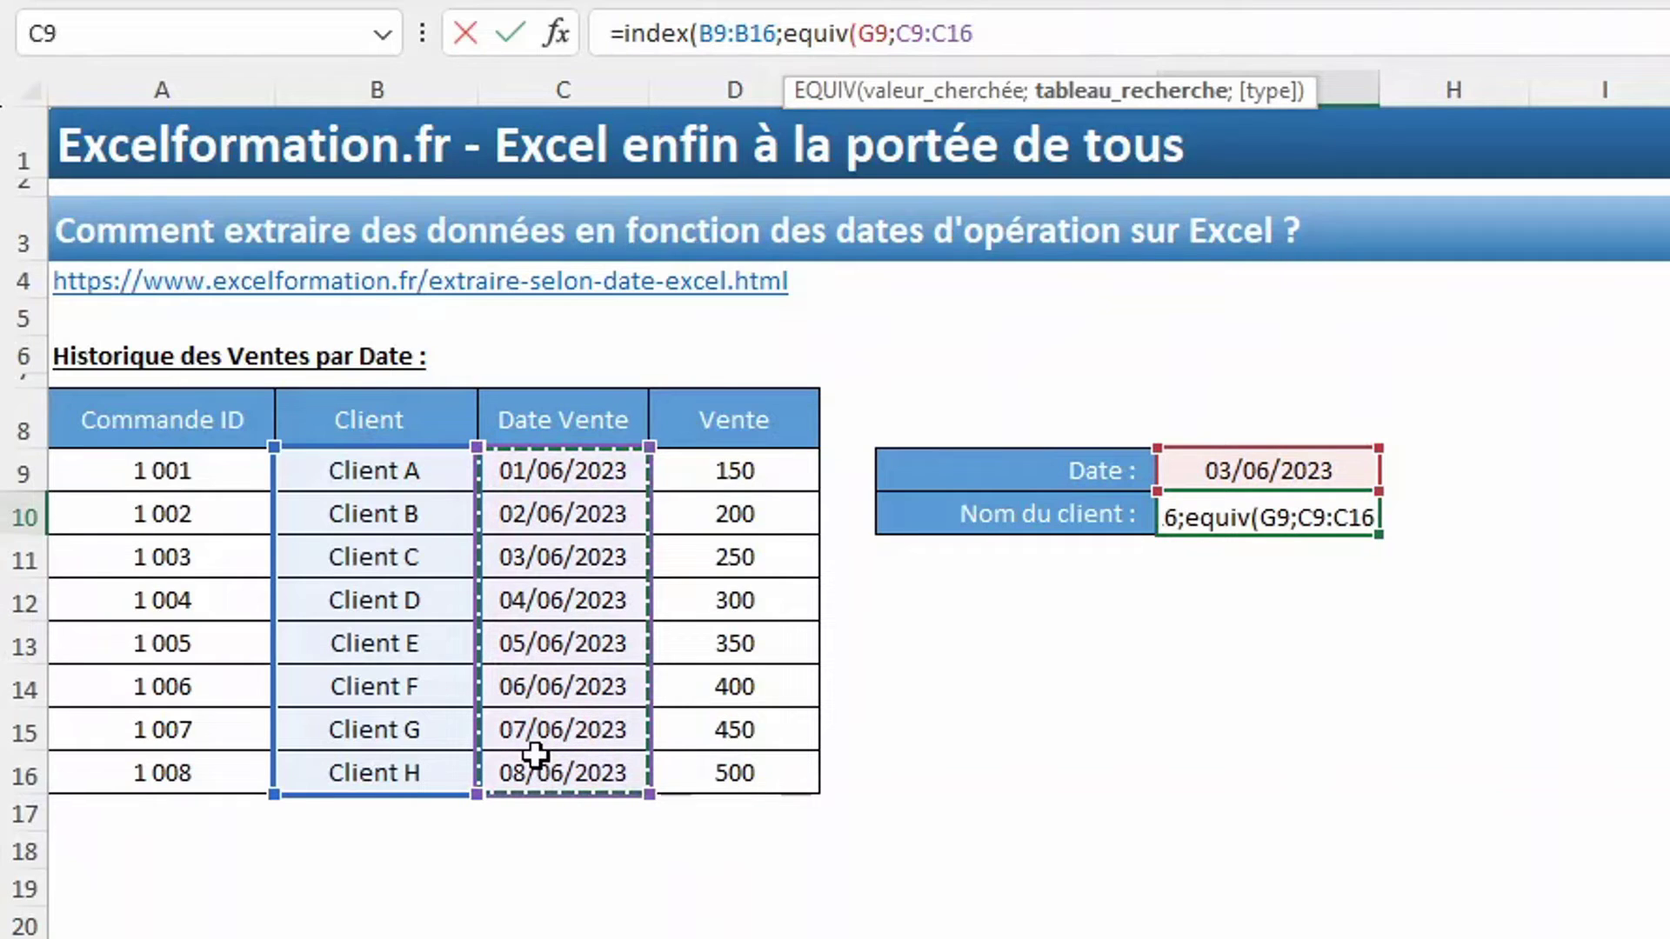
pyautogui.write(';')
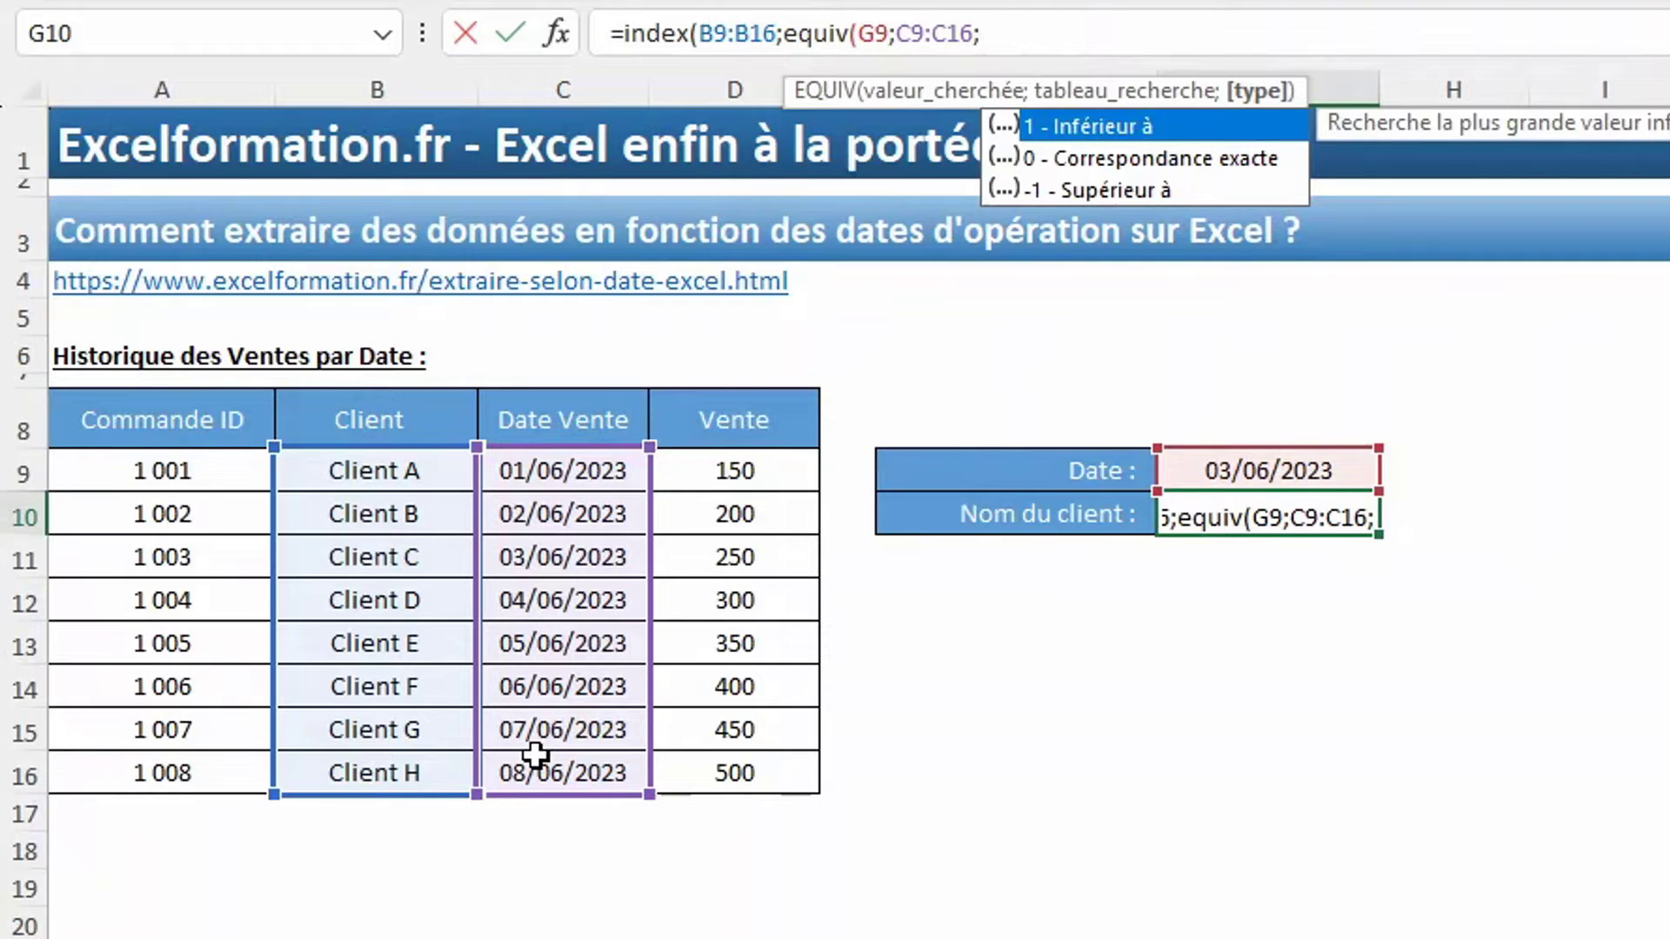
pyautogui.press('Down')
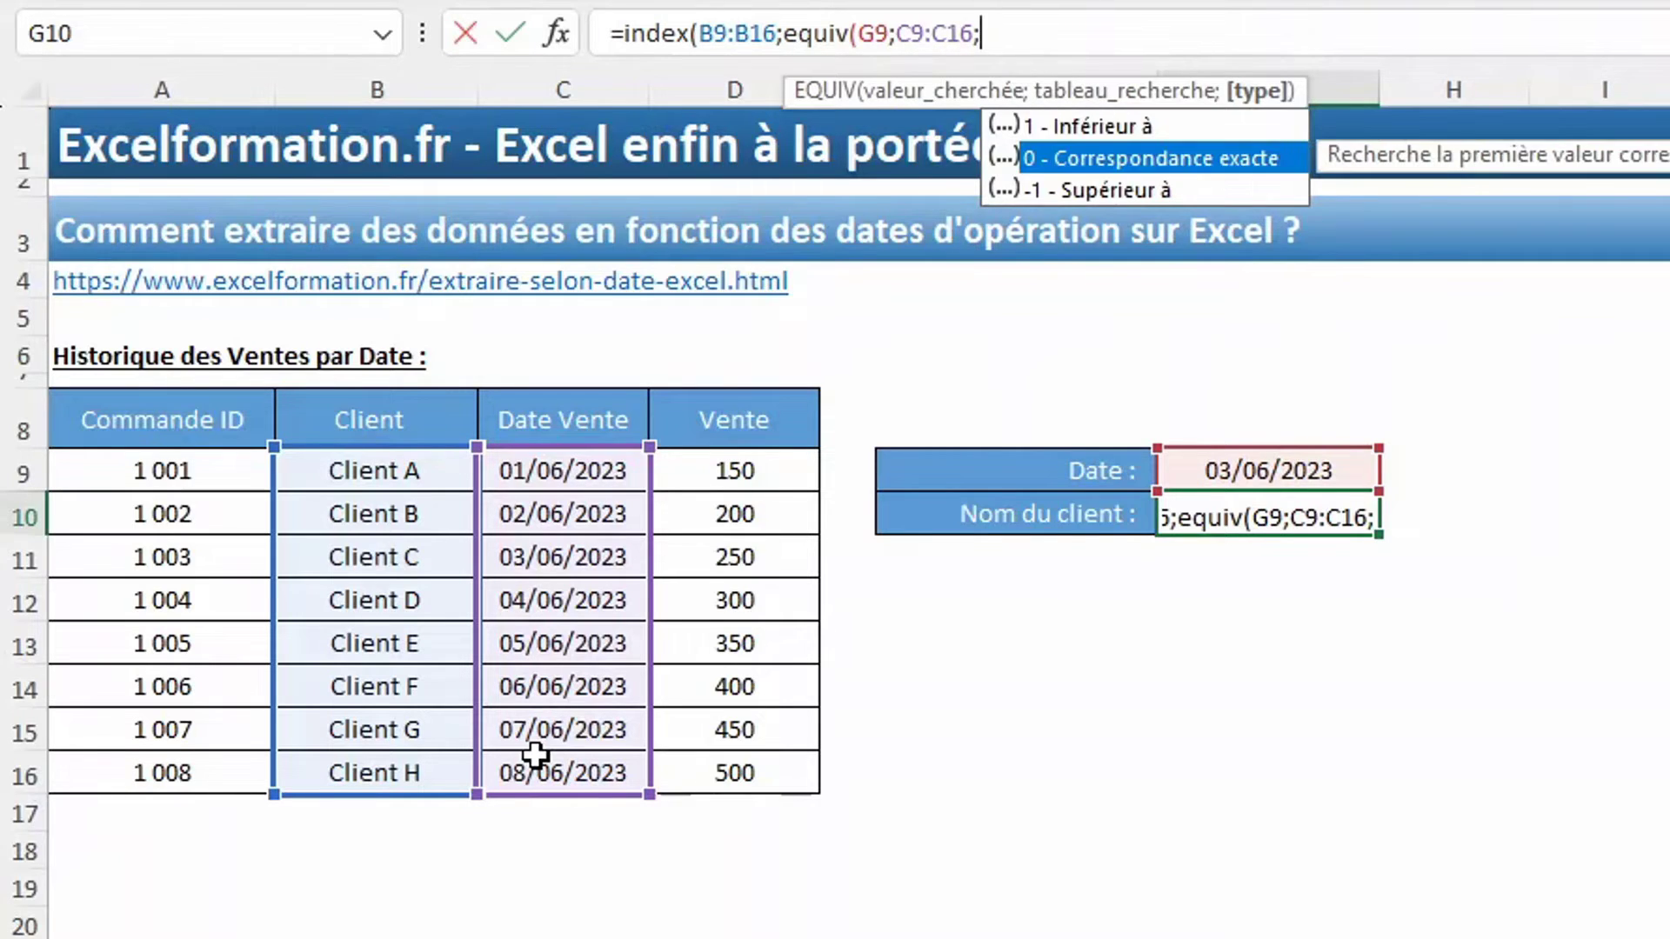
pyautogui.press('Tab')
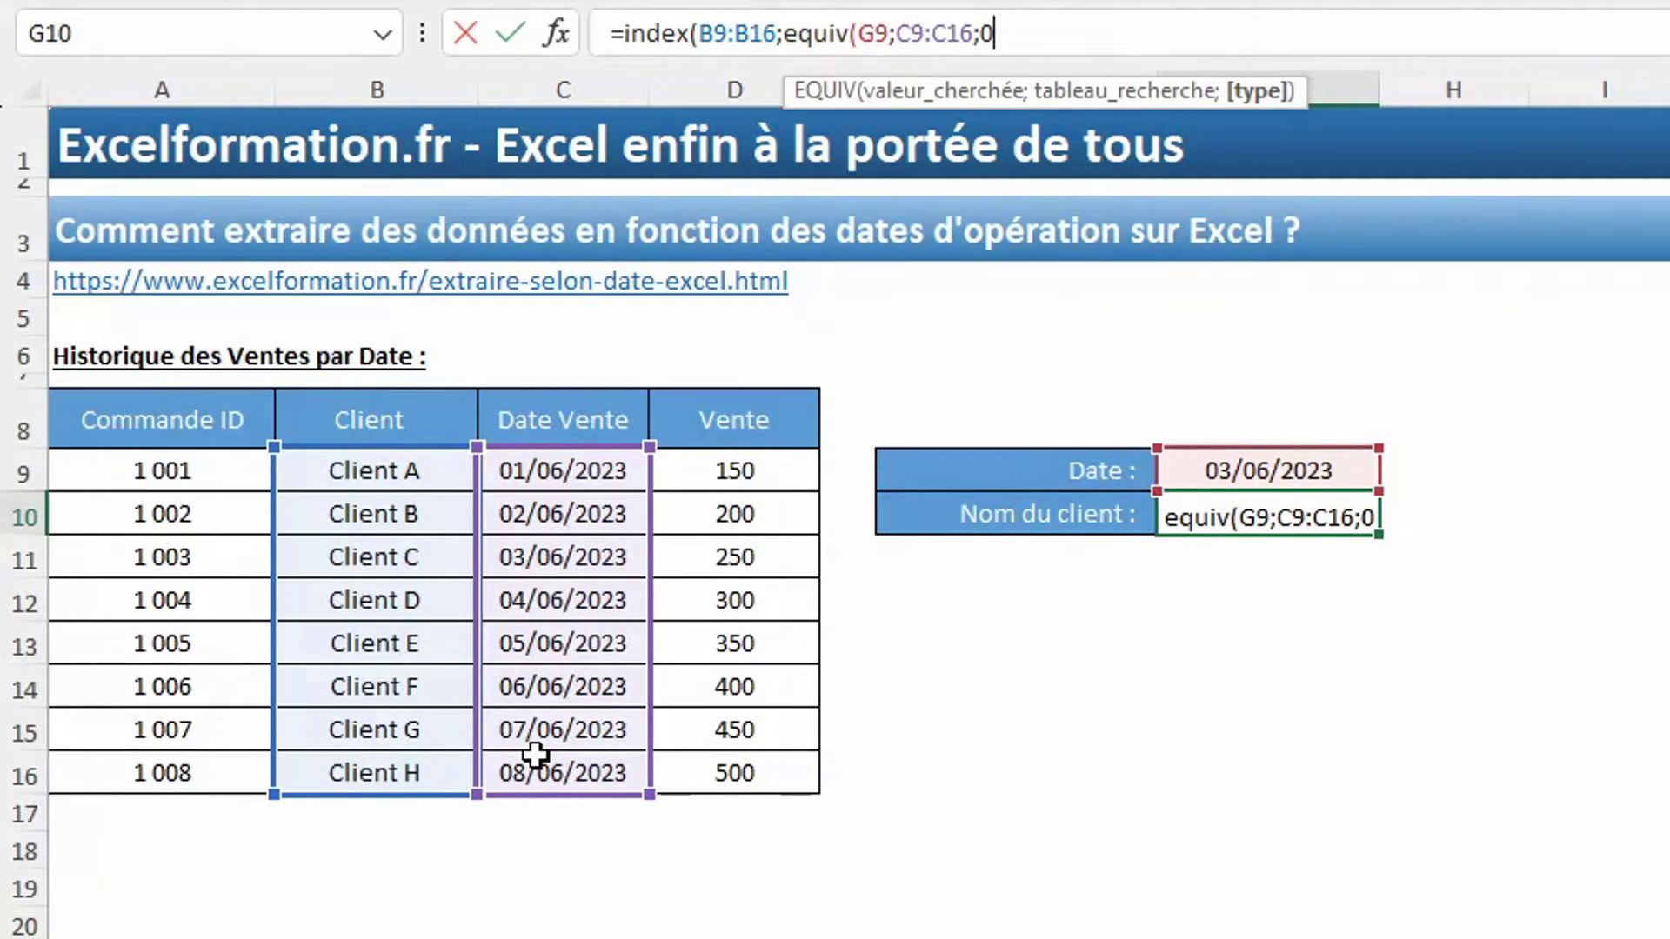
pyautogui.write('))')
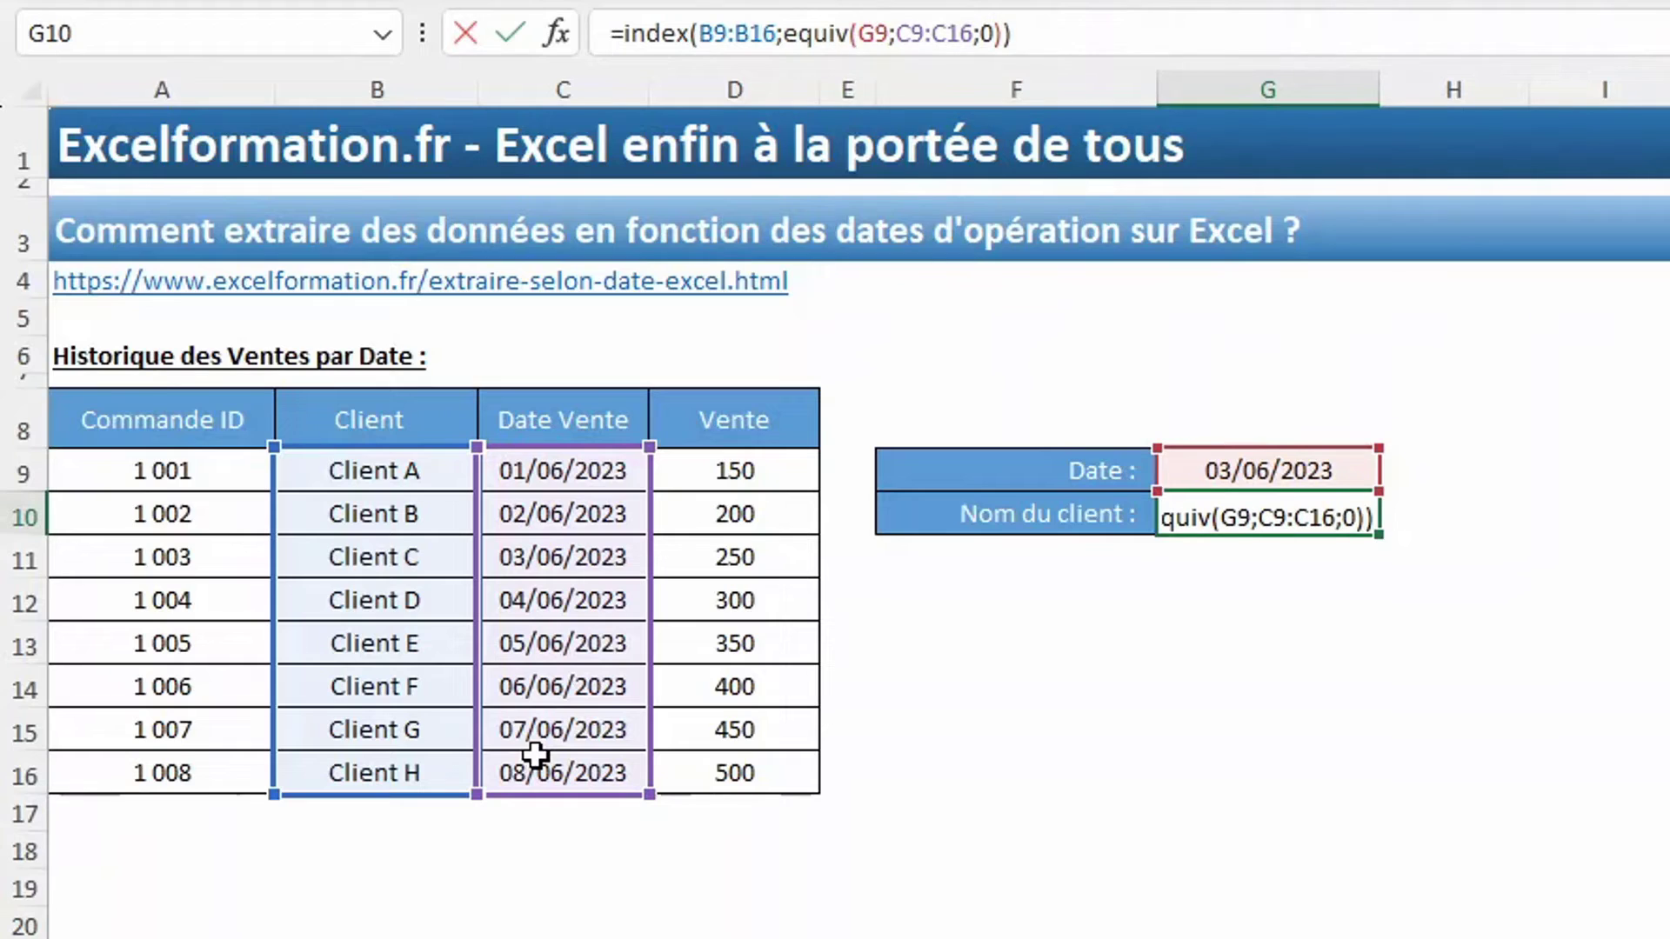
pyautogui.press('Return')
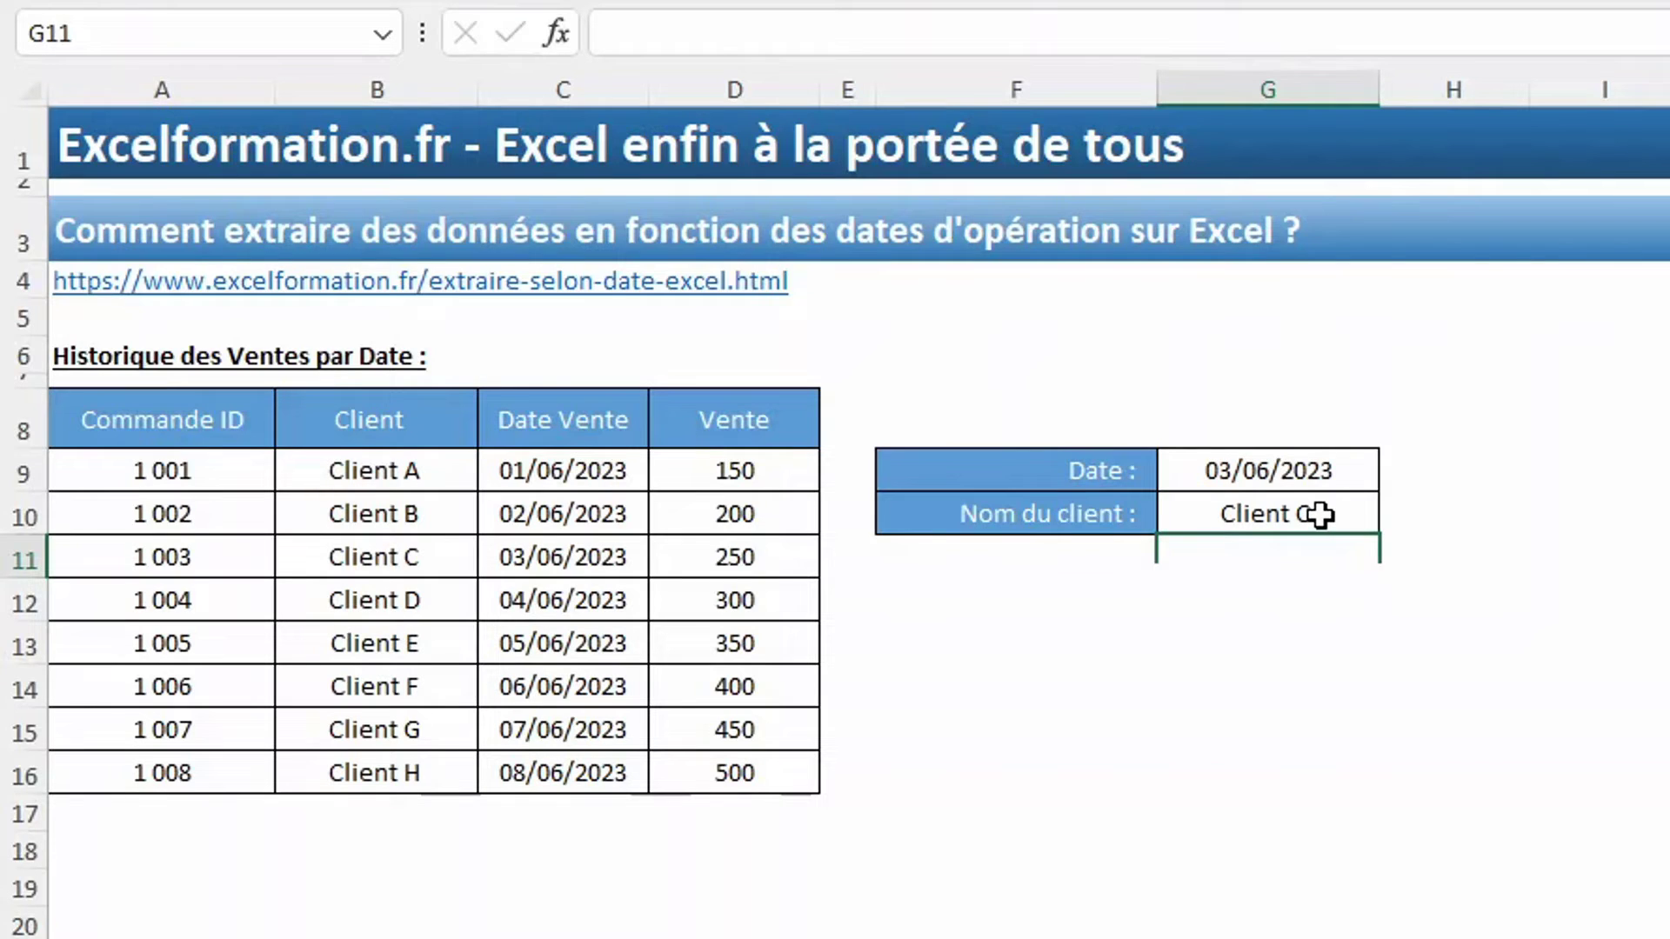
# Step: Test the INDEX/EQUIV lookup by setting the date in G9 to 10/03/2023
pyautogui.click(1322, 471)
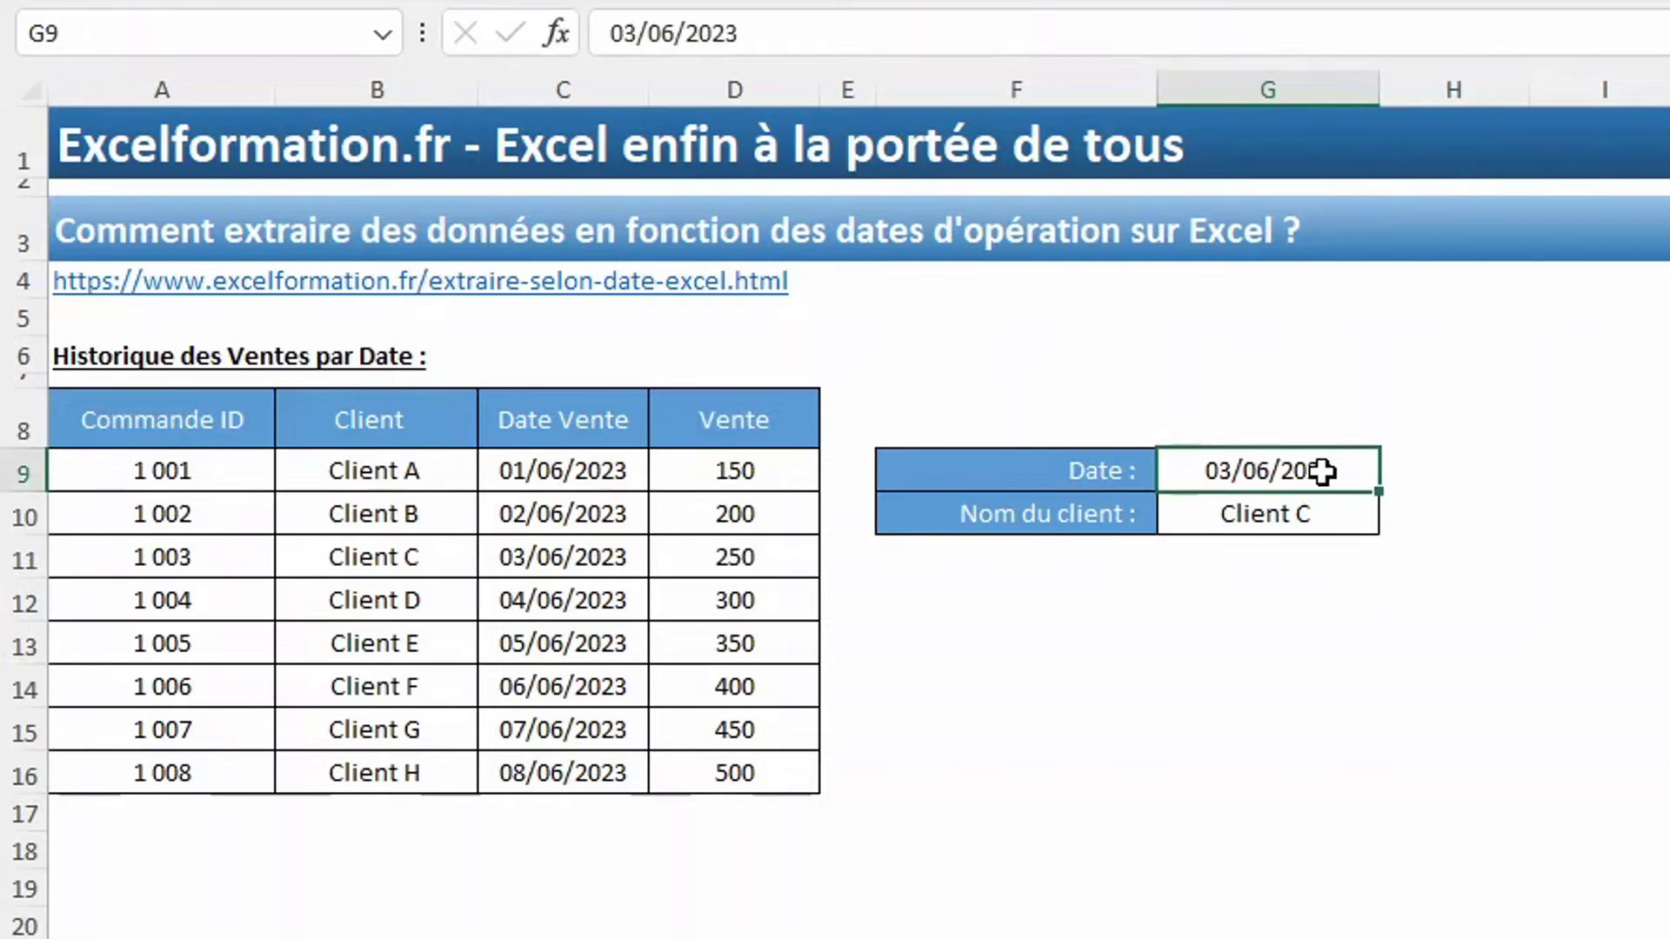
pyautogui.write('10/3')
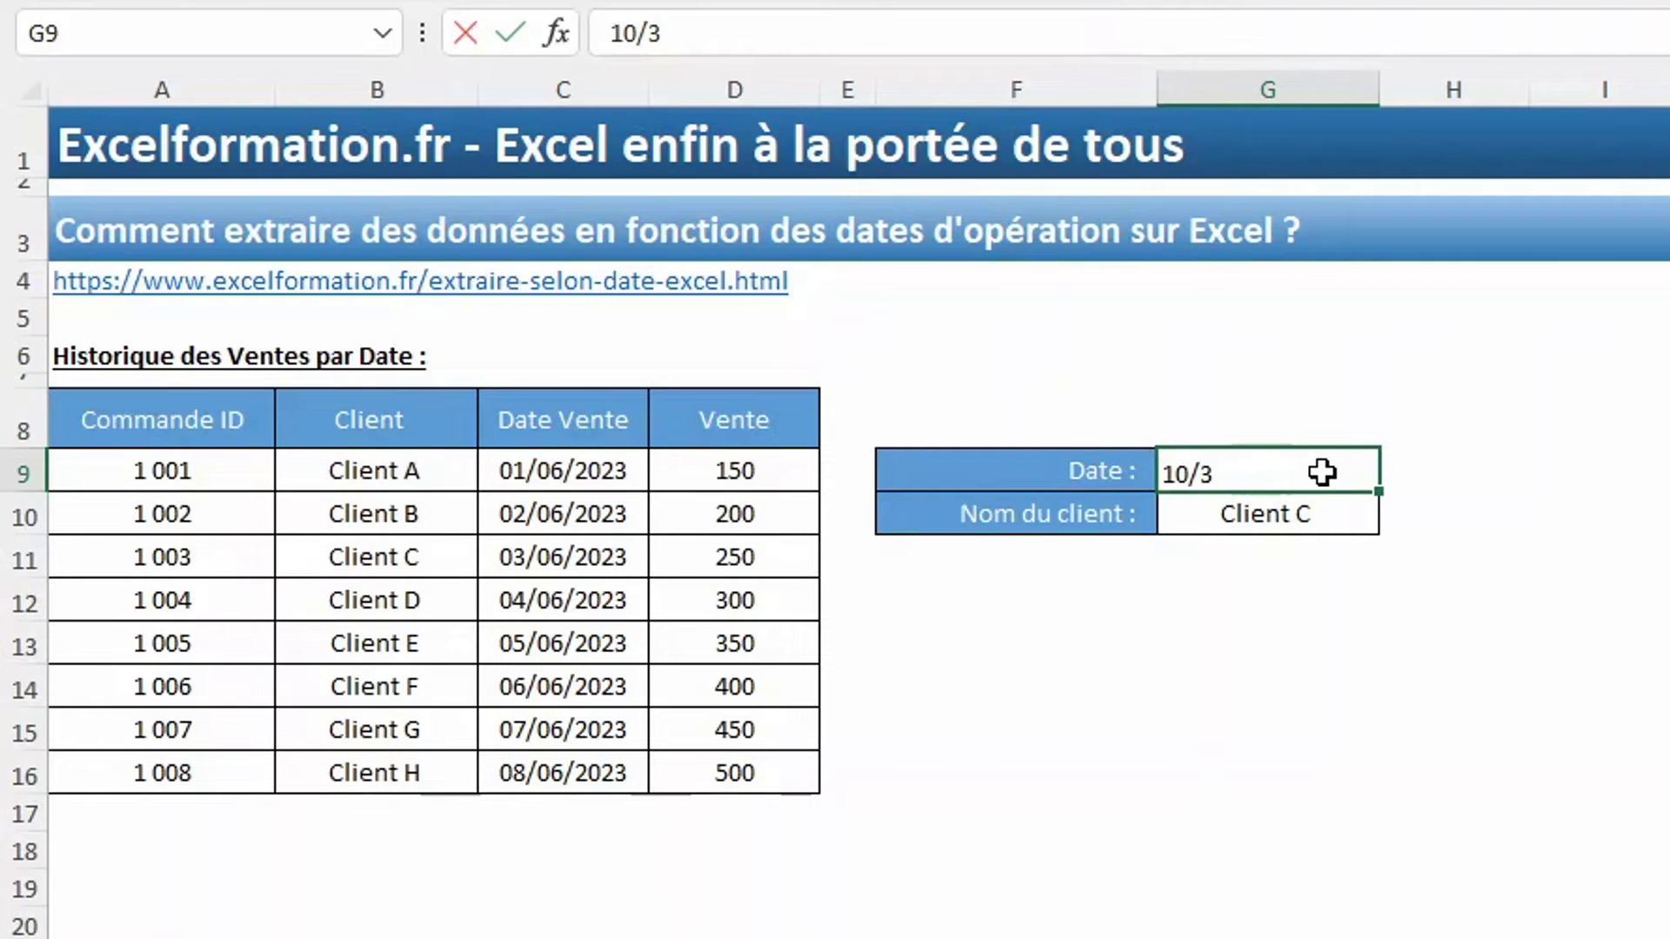
pyautogui.press('Return')
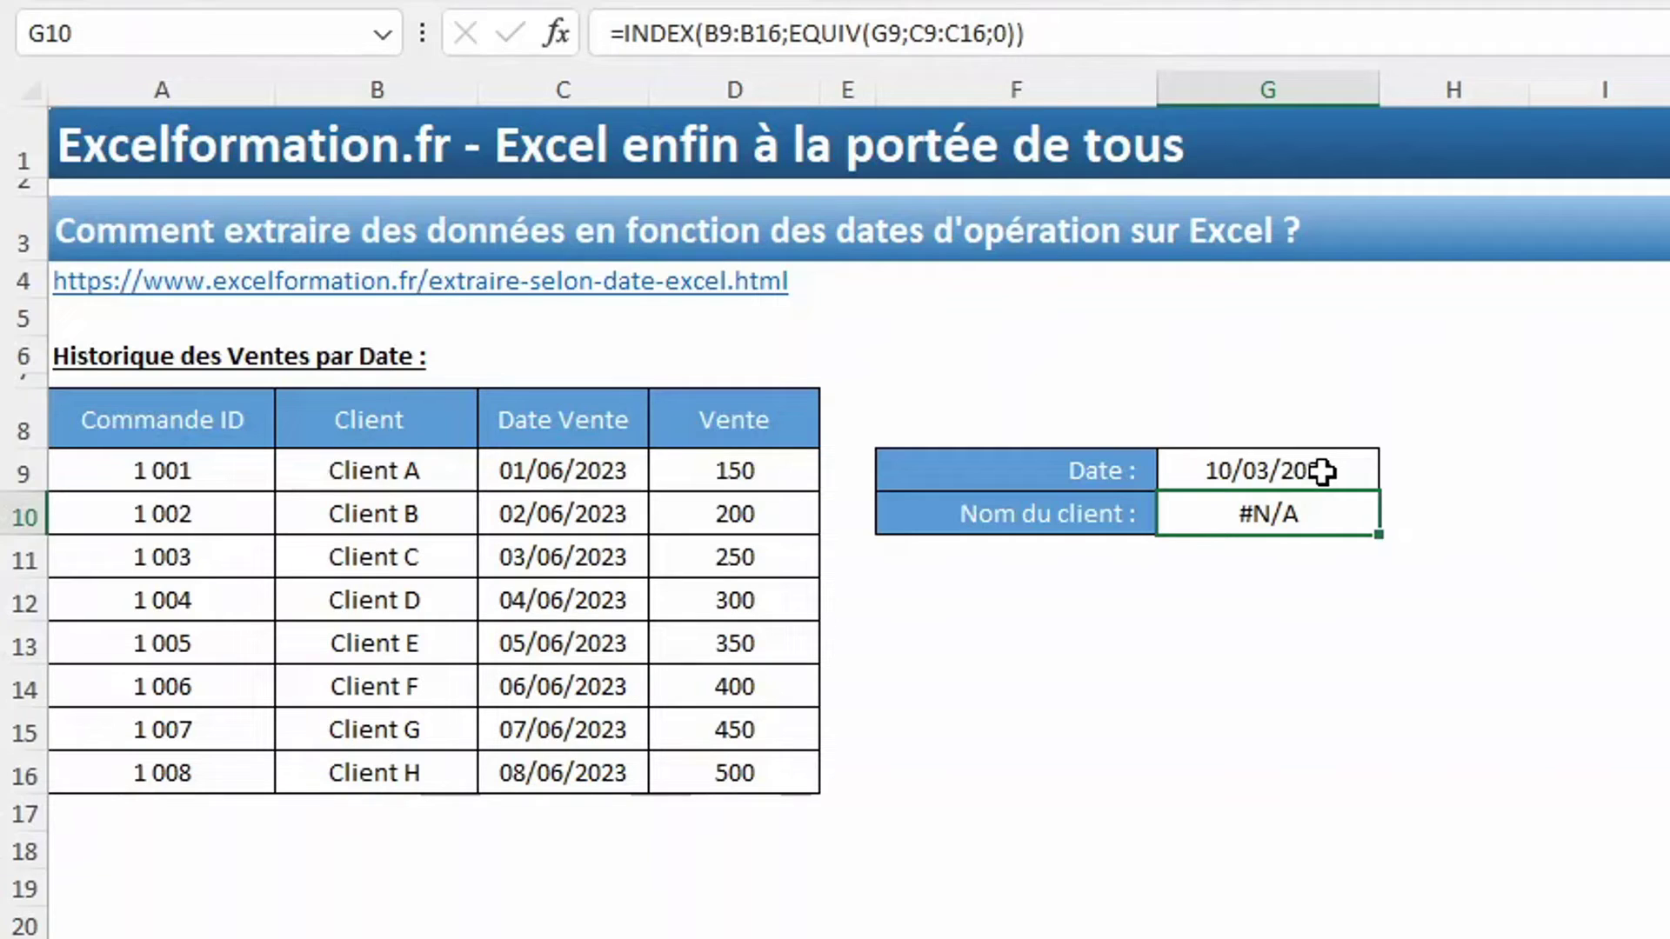
# Step: Wrap the INDEX formula in G10 in SIERREUR with "Date inconnue" as the value returned on error
pyautogui.click(625, 33)
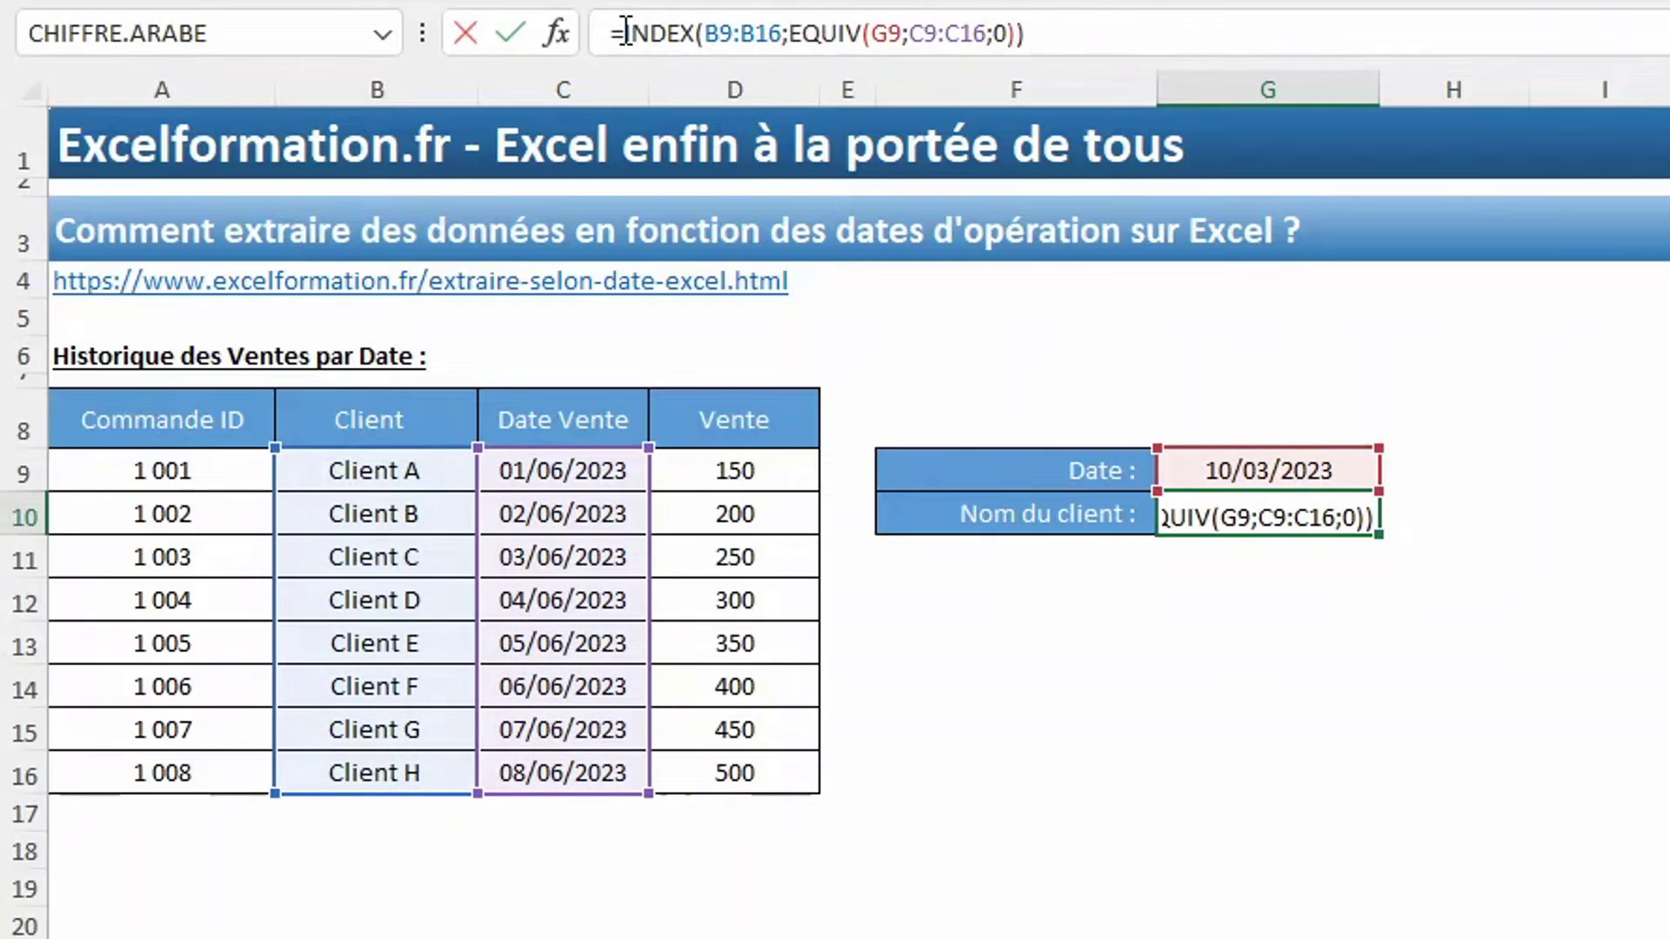
pyautogui.write('sierr')
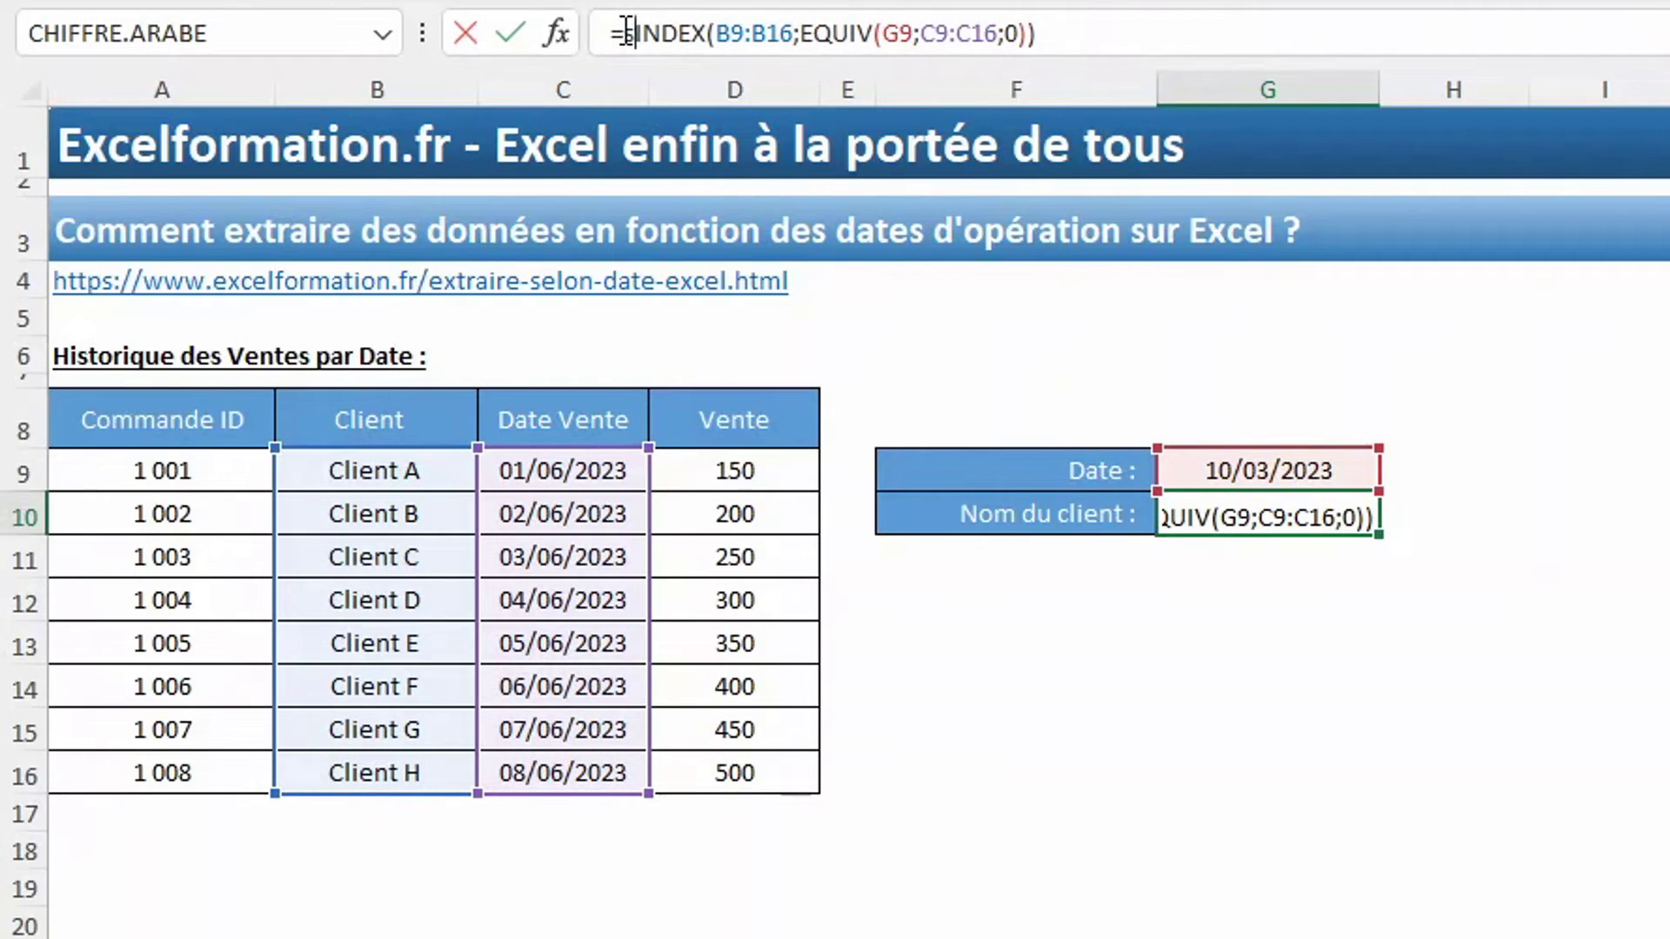
pyautogui.press('Tab')
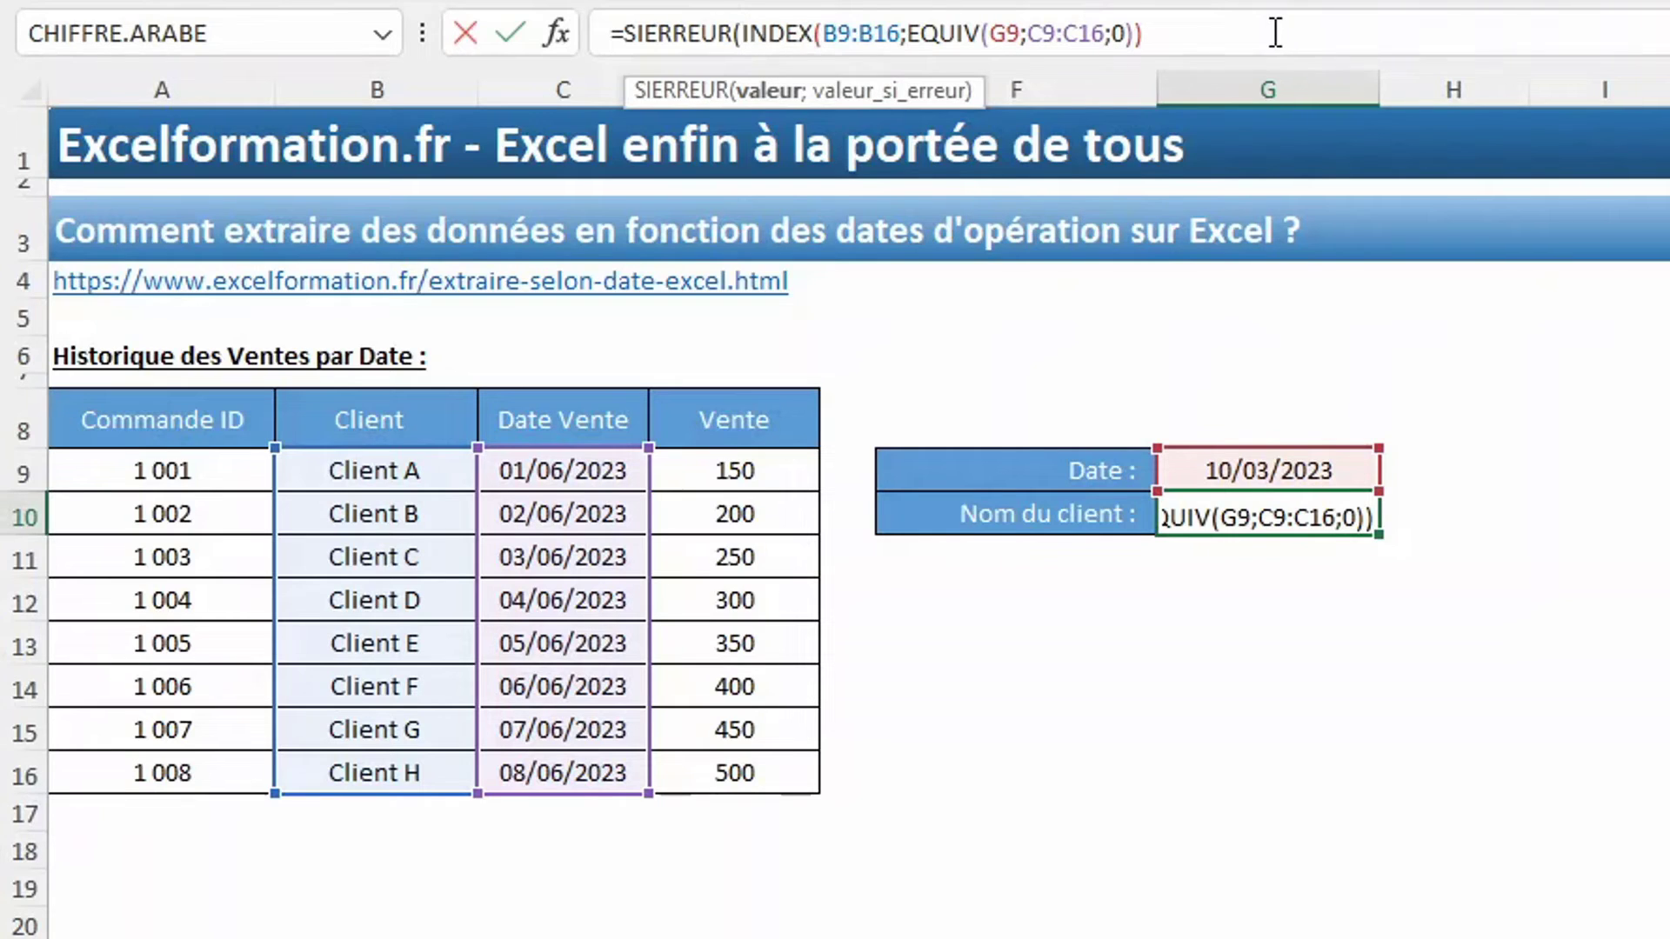
pyautogui.write(';"')
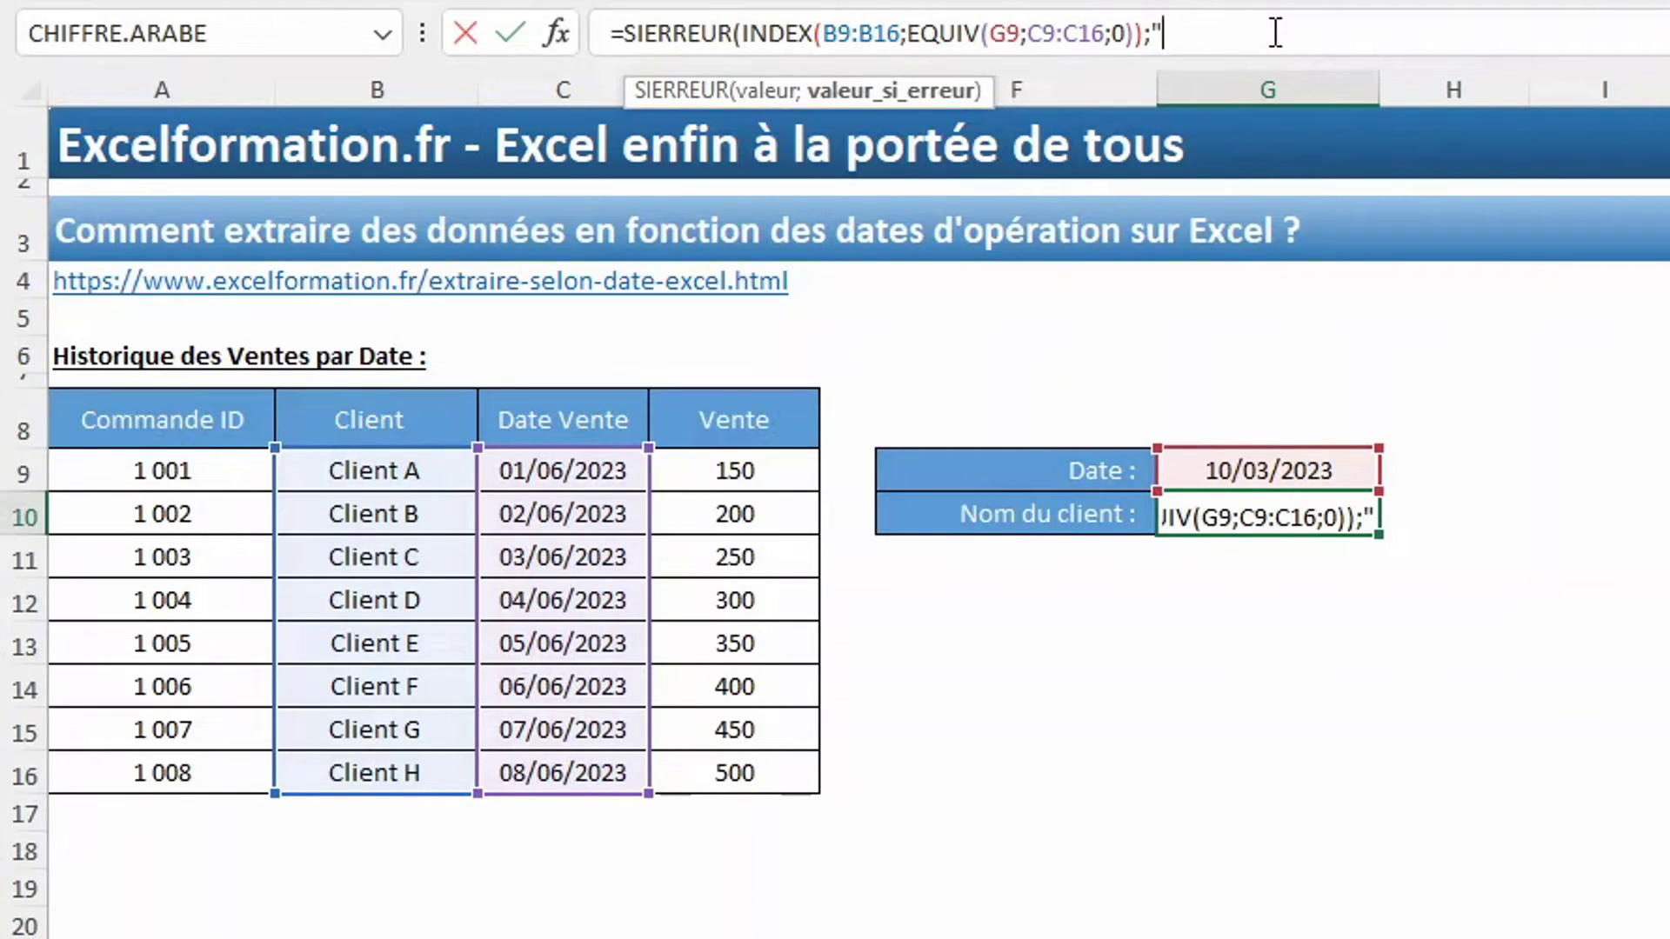
pyautogui.write('Date incc')
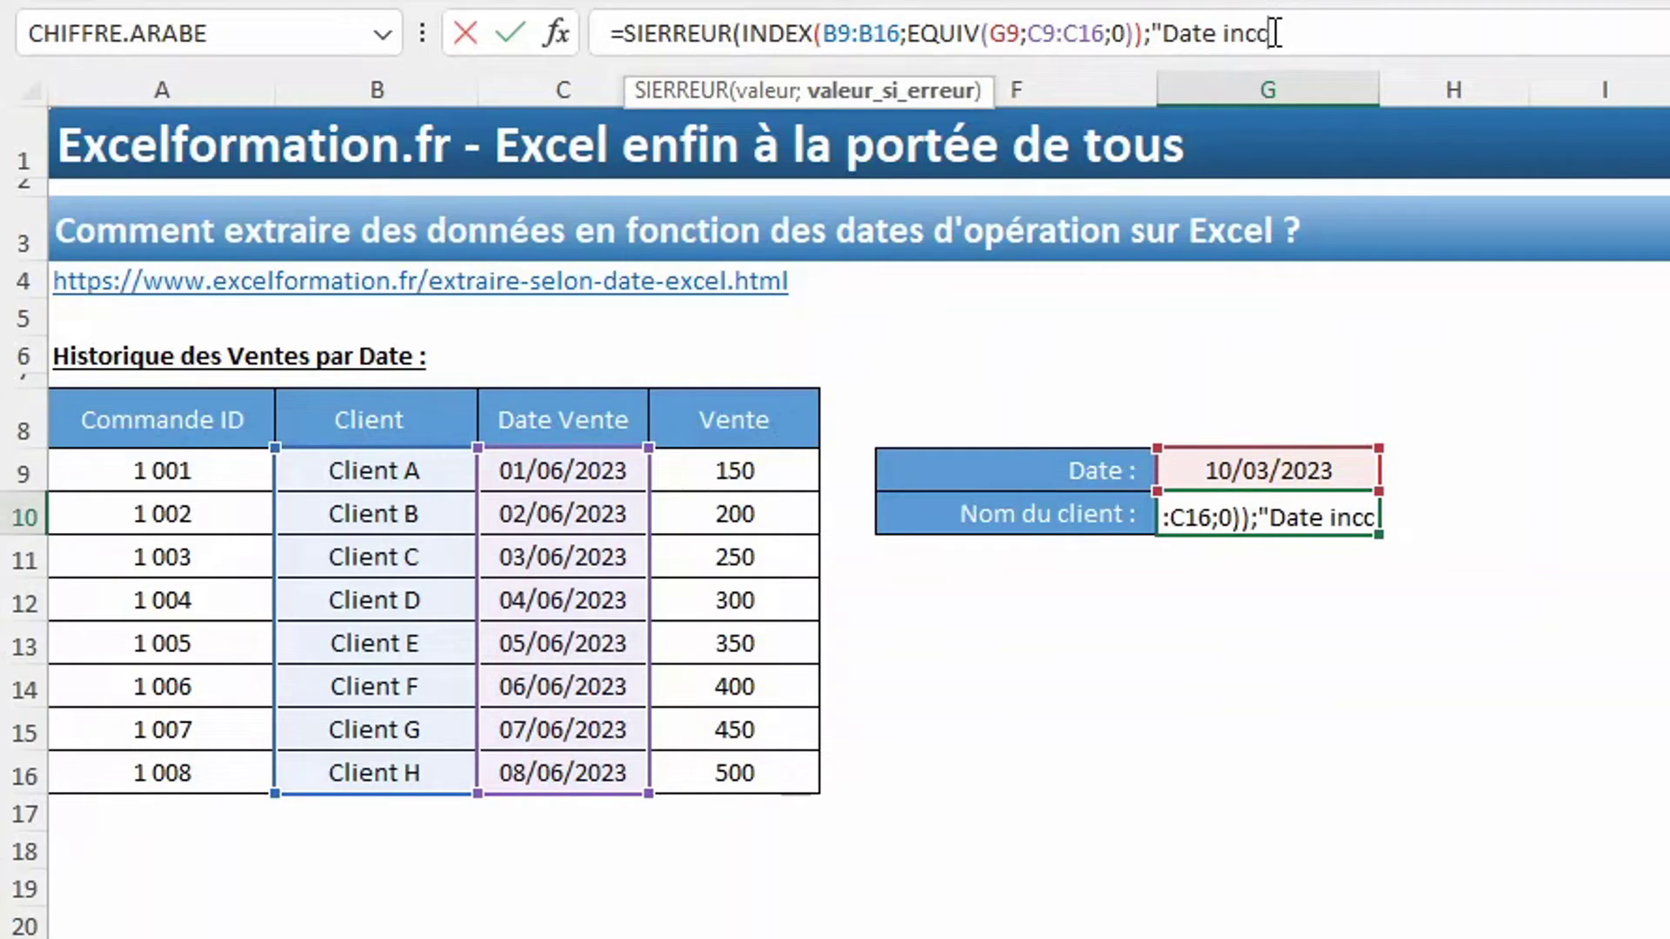
pyautogui.press('BackSpace')
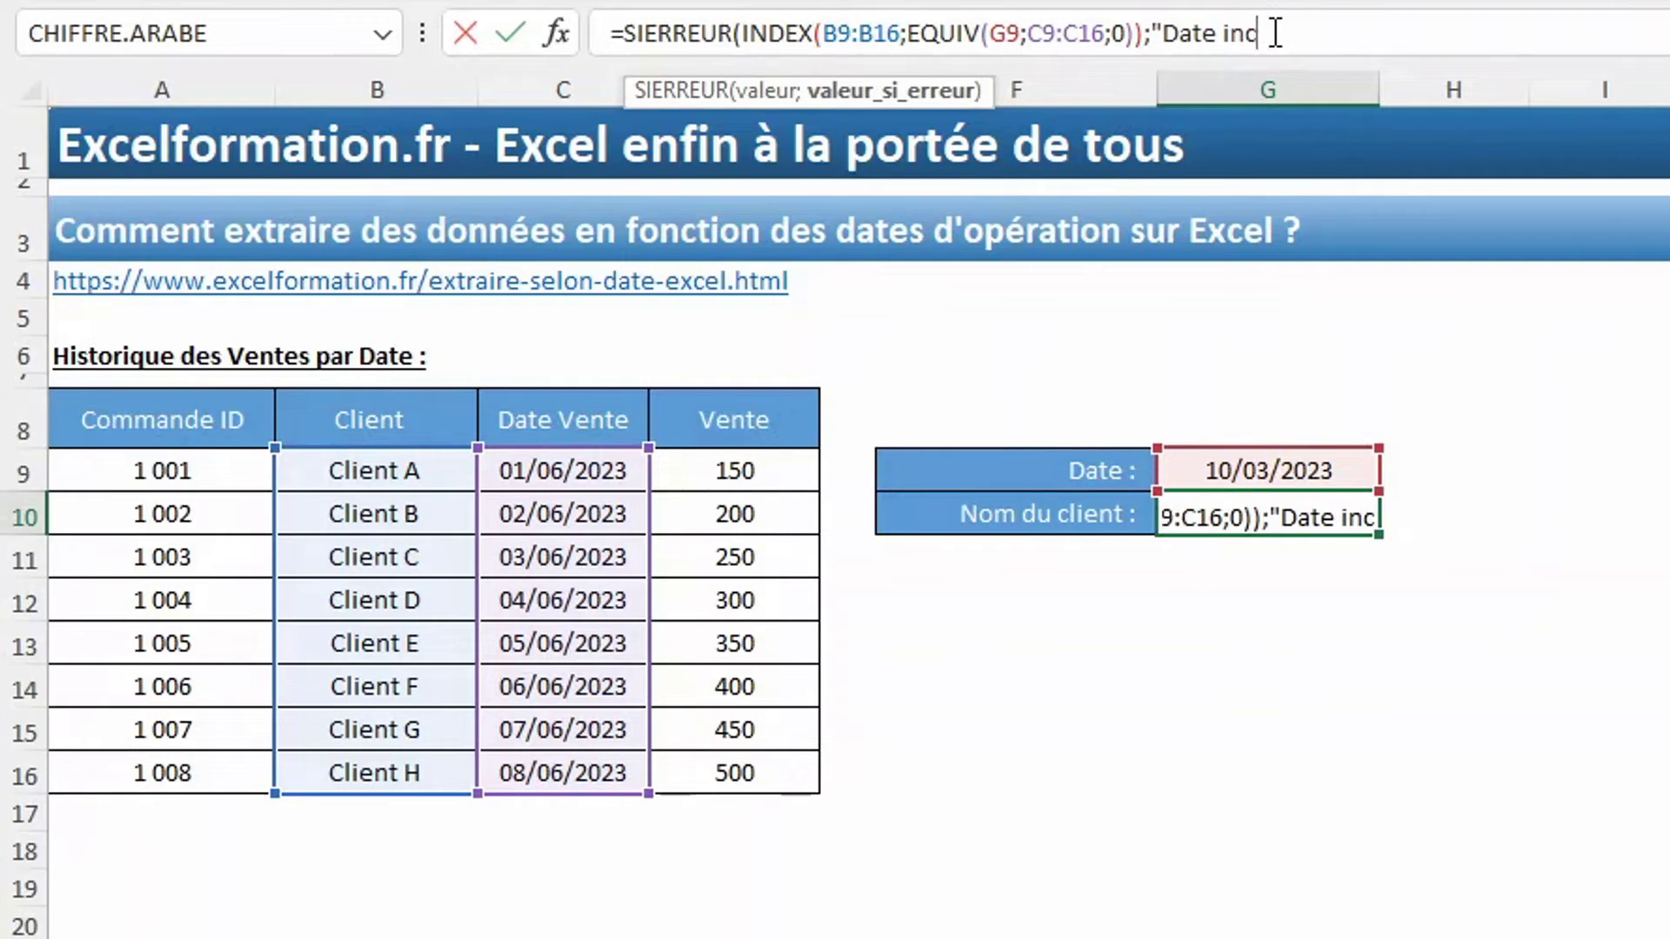
pyautogui.write('onnue")')
pyautogui.press('Return')
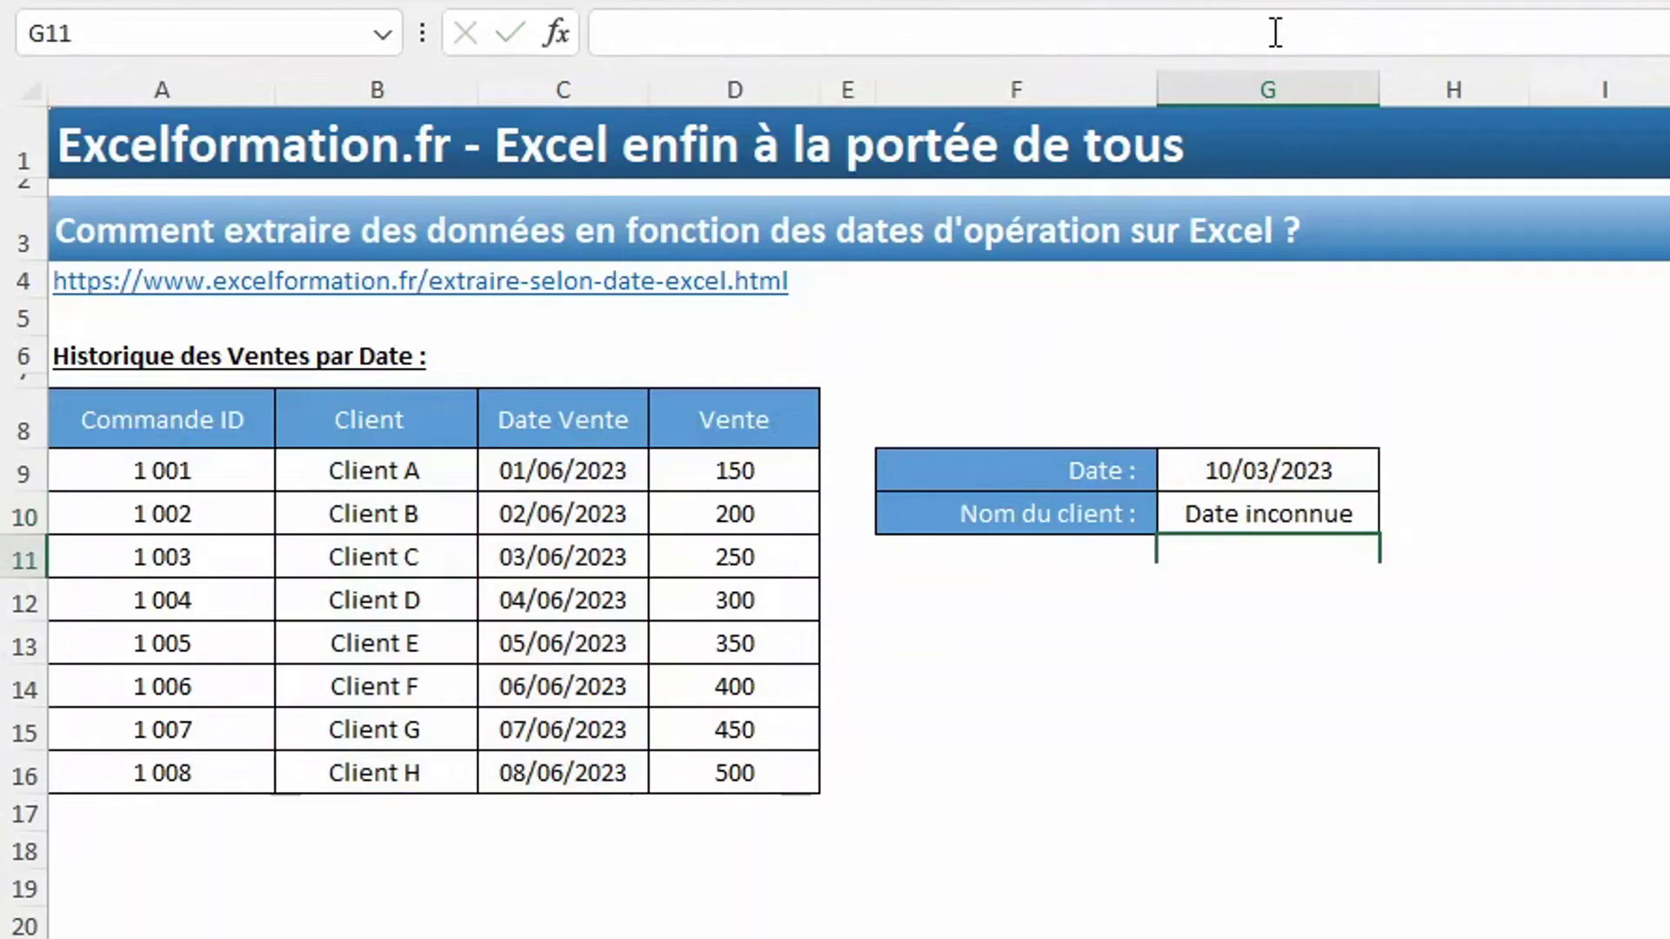
# Step: Enter 03/06/2023 as the Date départ in G12 and 06/06/2023 as the Date fin in G13
pyautogui.press('Up')
pyautogui.press('Up')
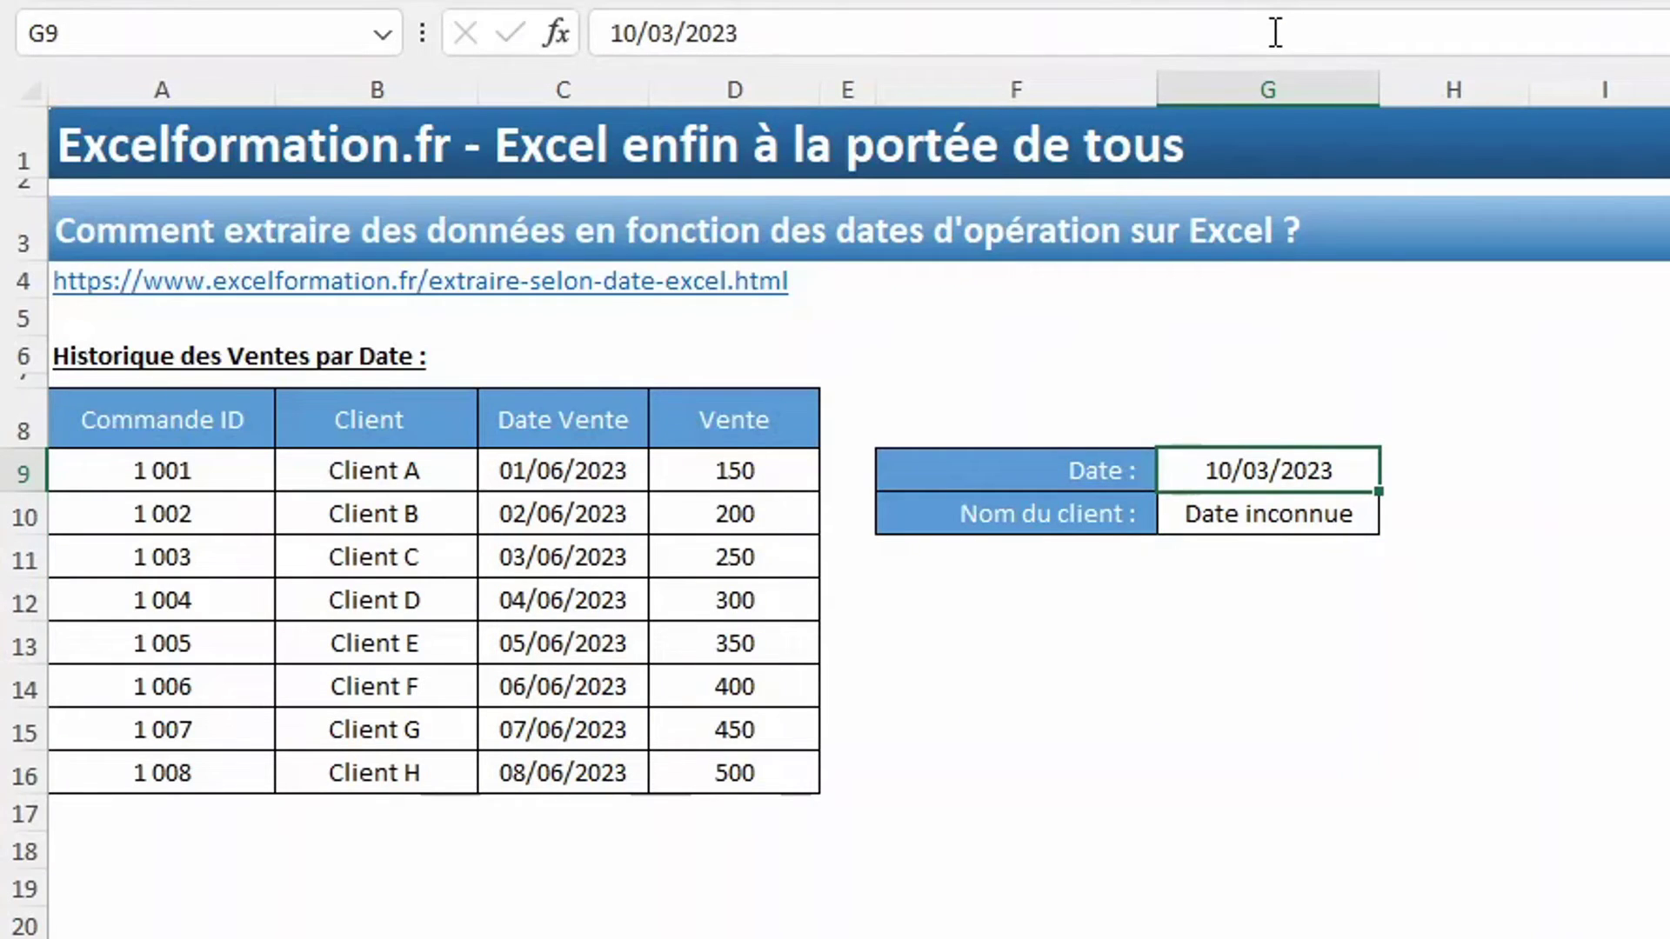
pyautogui.press('Down')
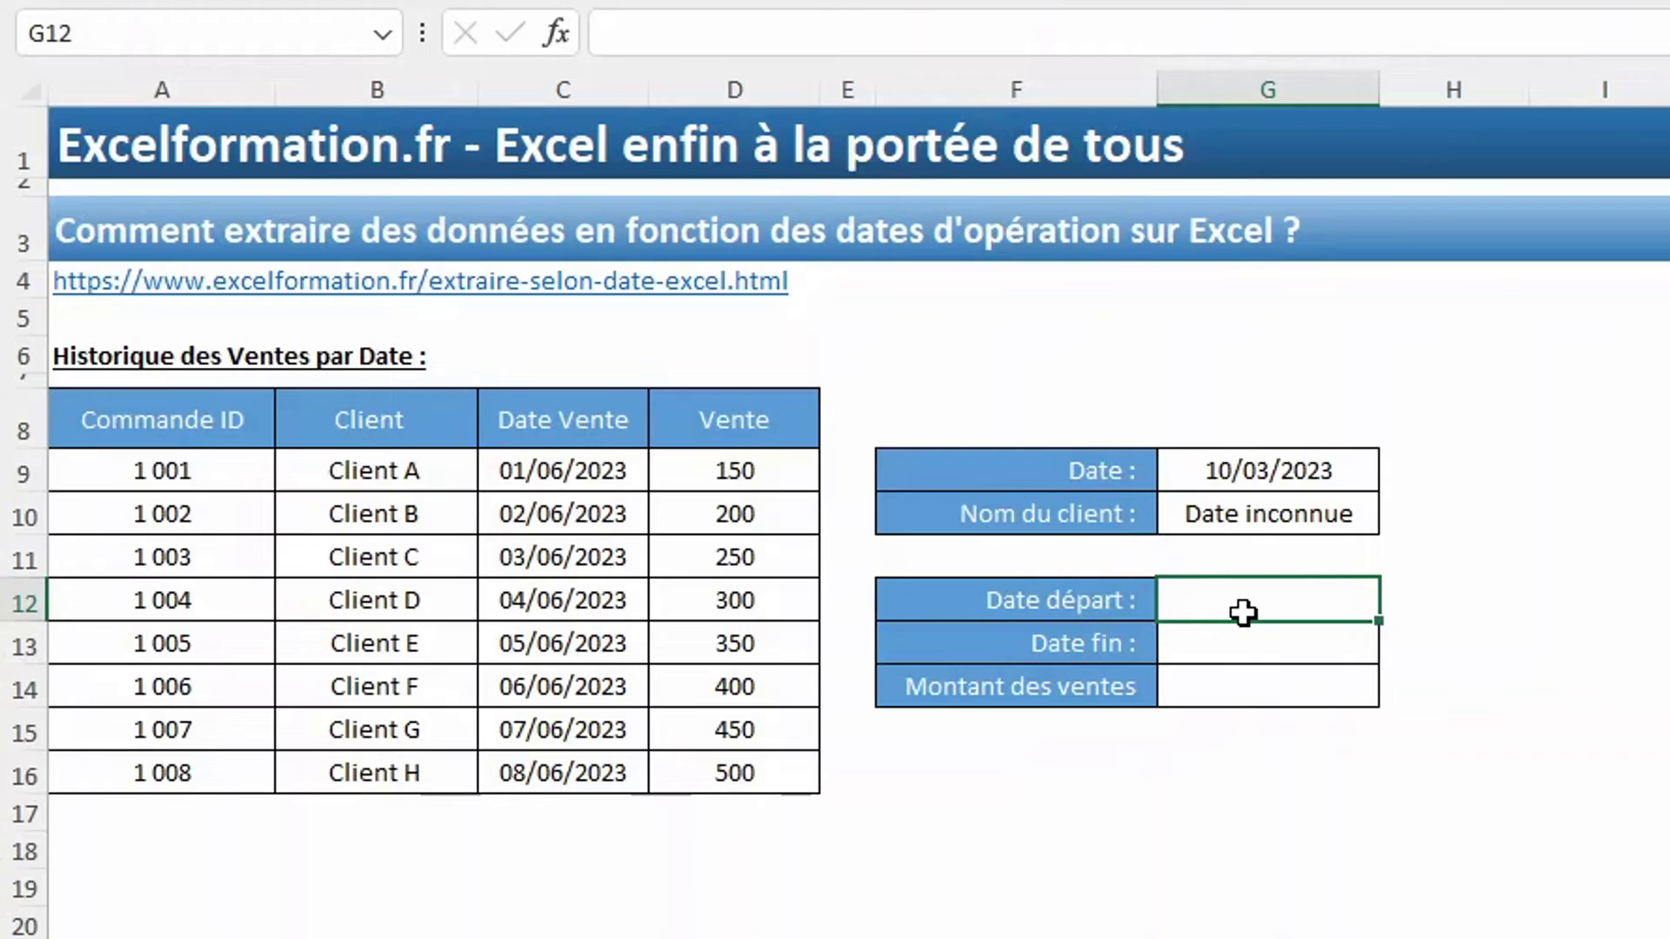
pyautogui.write('3/6')
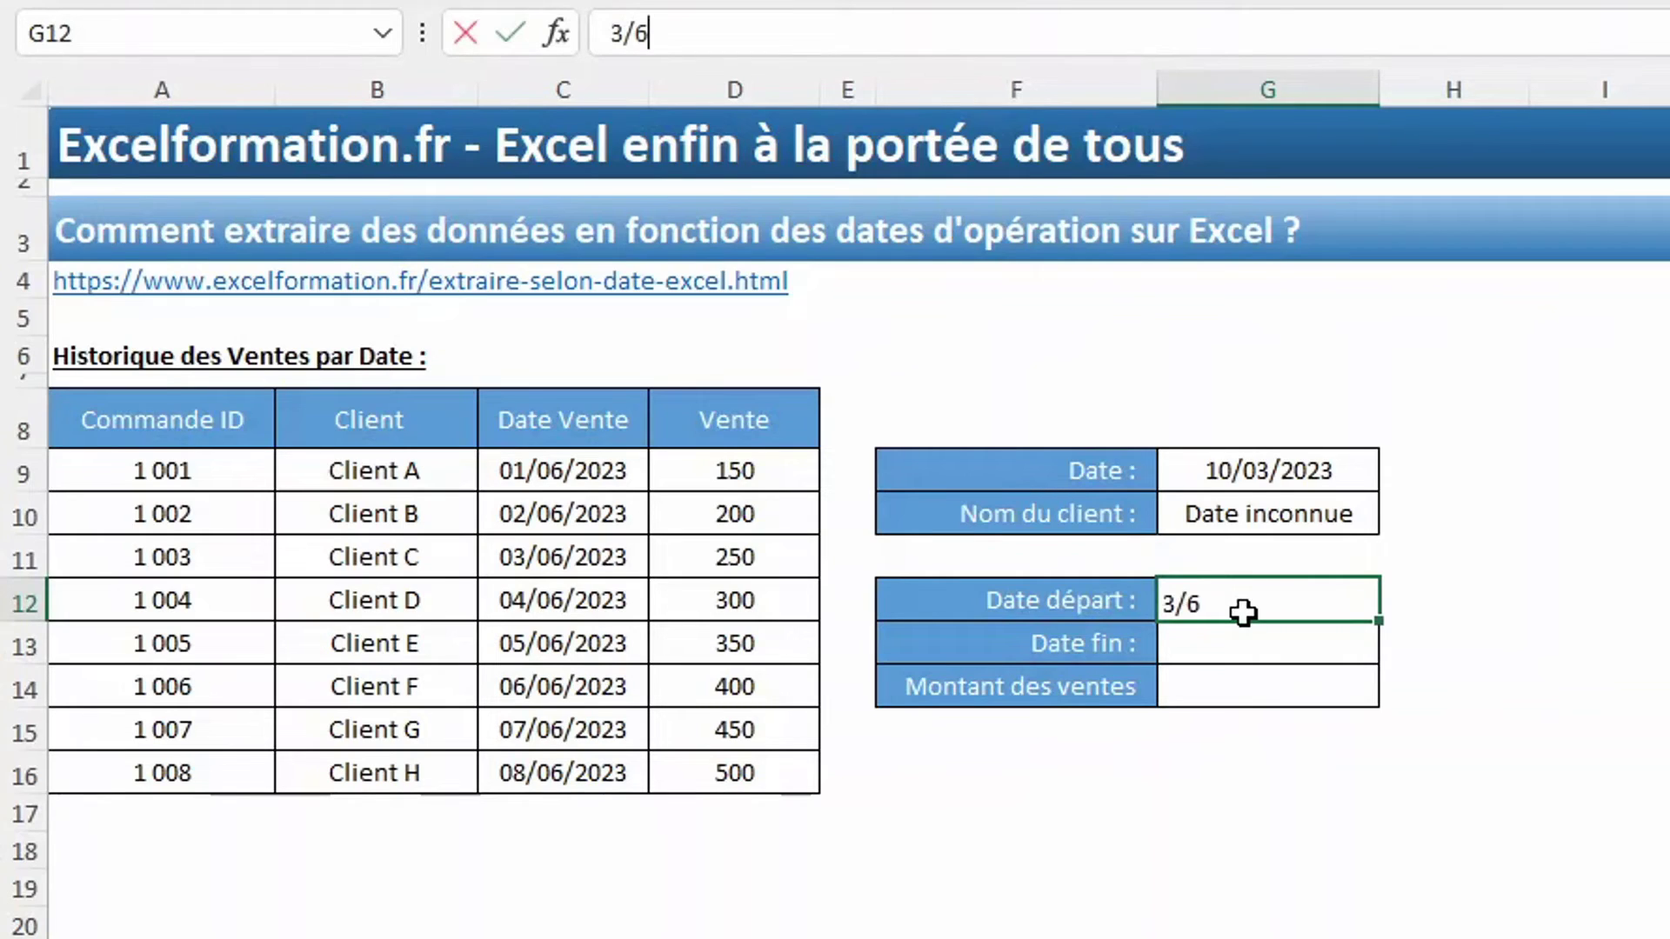
pyautogui.press('Return')
pyautogui.write('6/6')
pyautogui.hotkey('ctrl', 'Return')
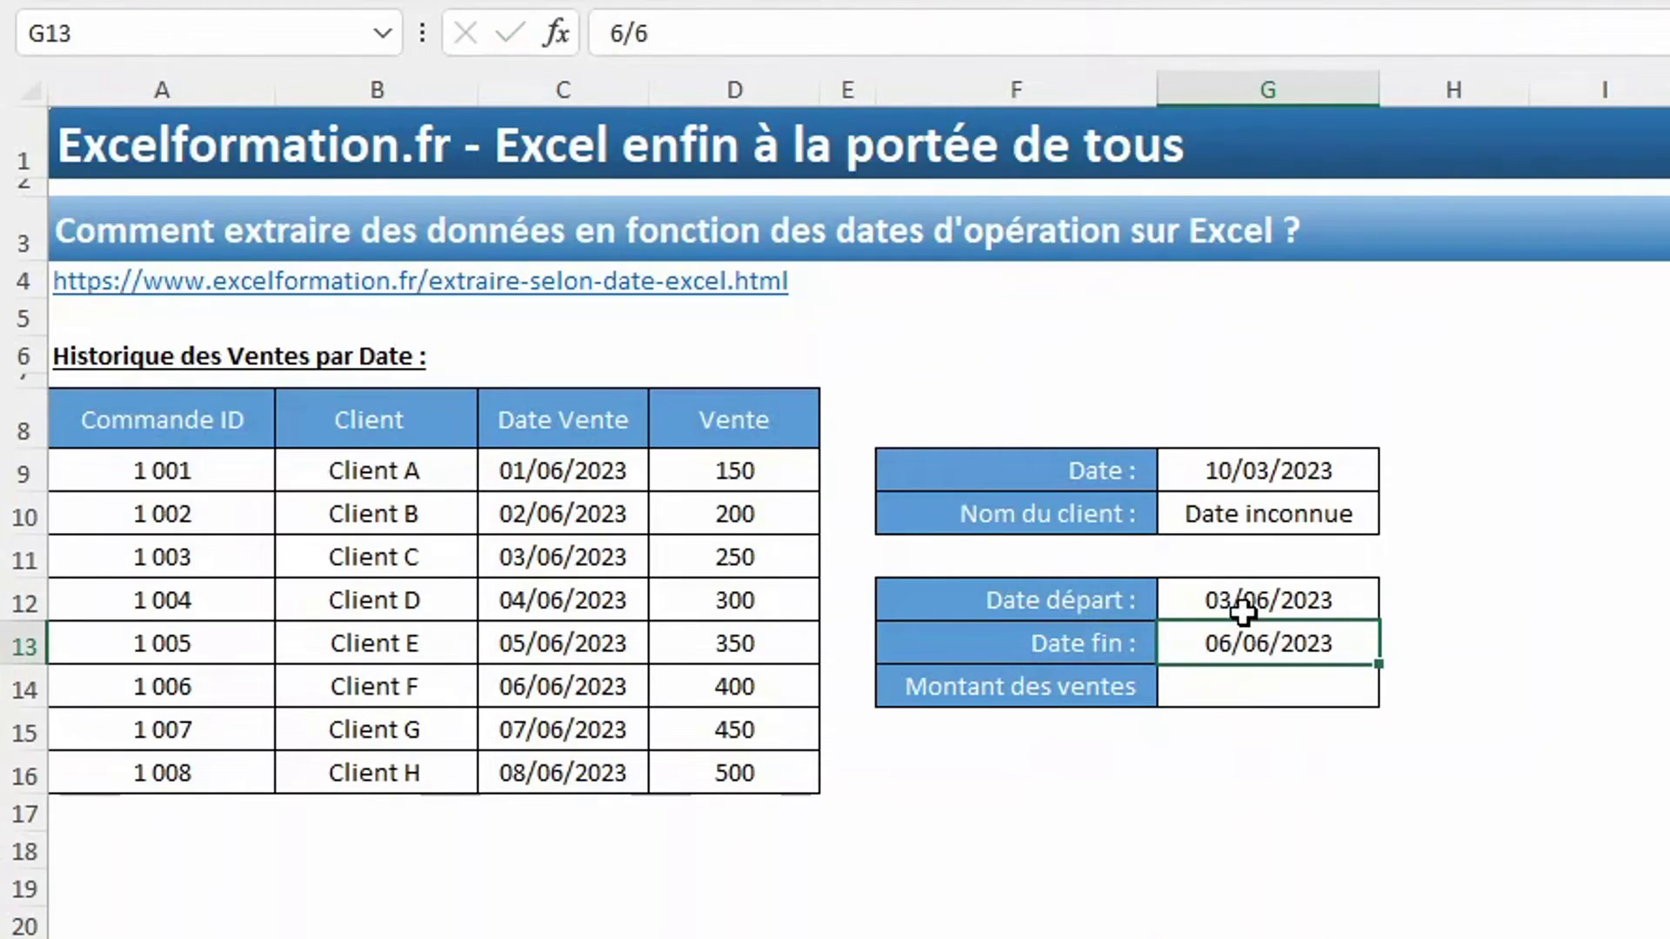
# Step: Start a SOMME.SI.ENS formula in the Montant des ventes cell G14 with the sales amounts D9:D16 as the sum range
pyautogui.press('Down')
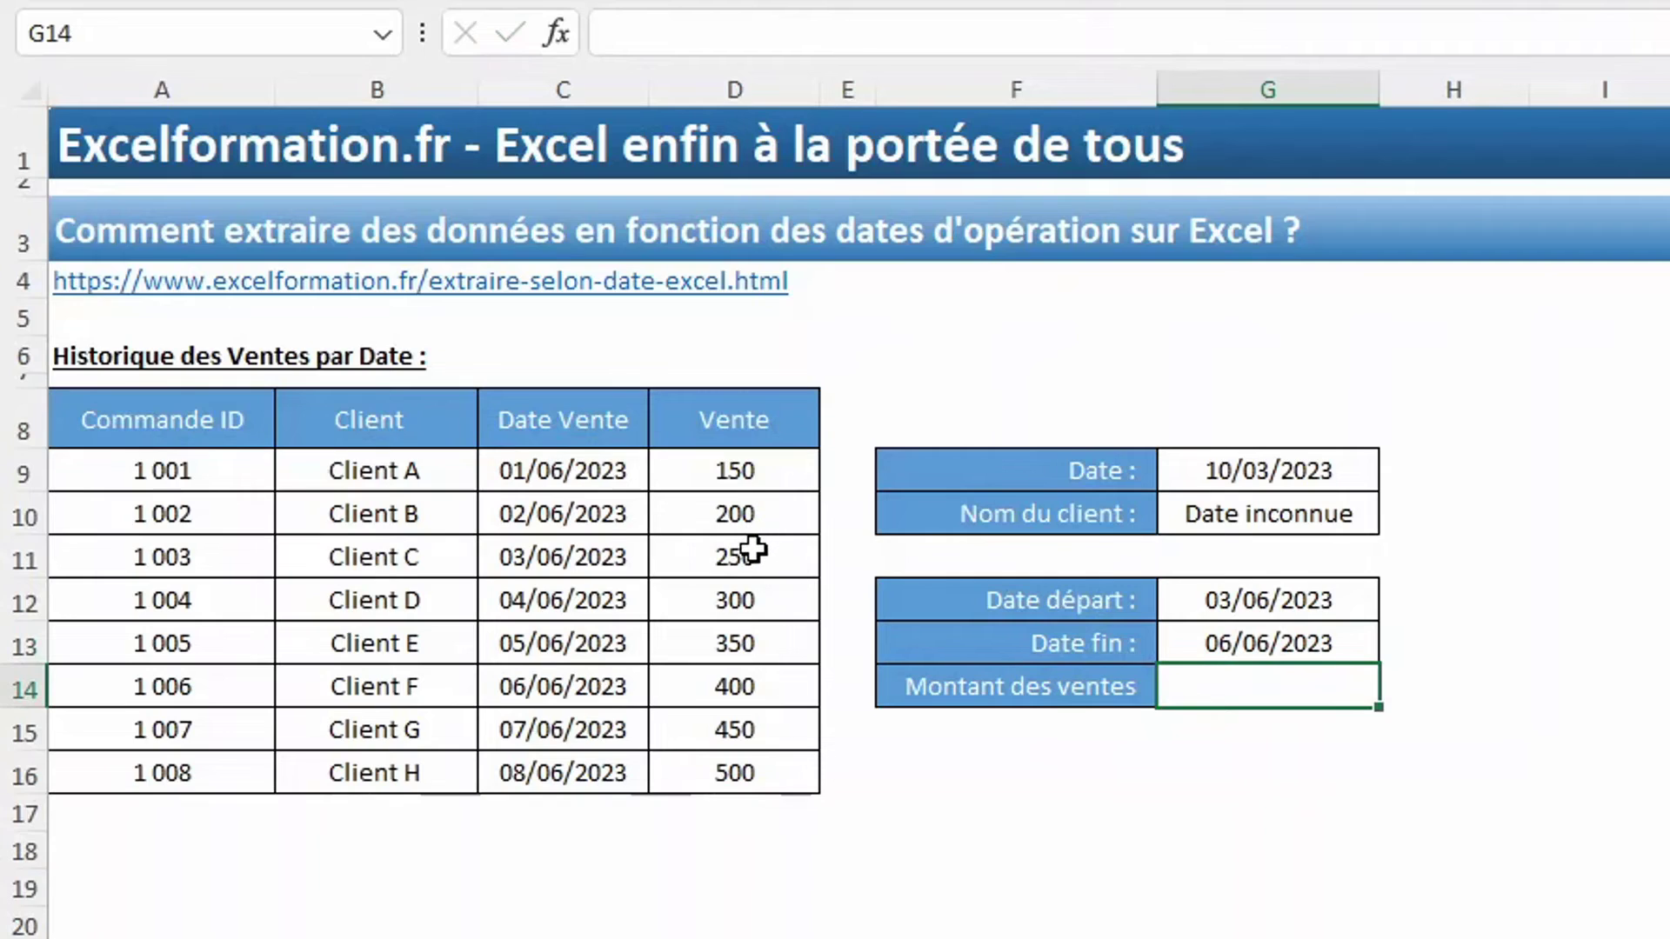
pyautogui.moveTo(752, 549); pyautogui.dragTo(732, 674)
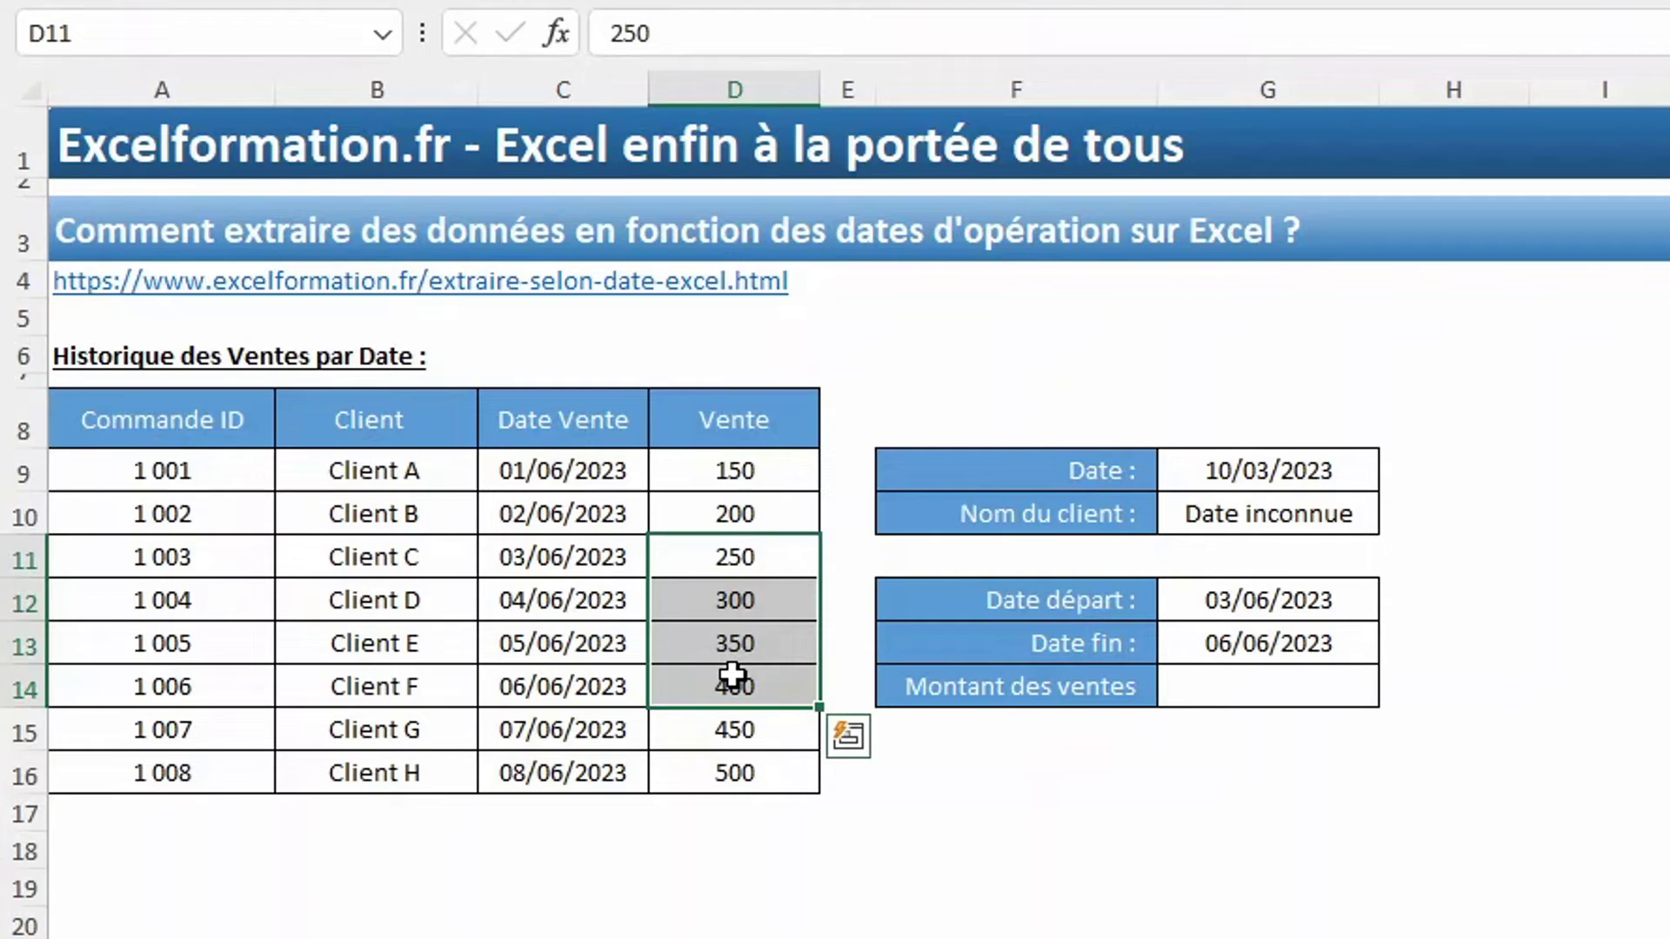
pyautogui.click(1275, 694)
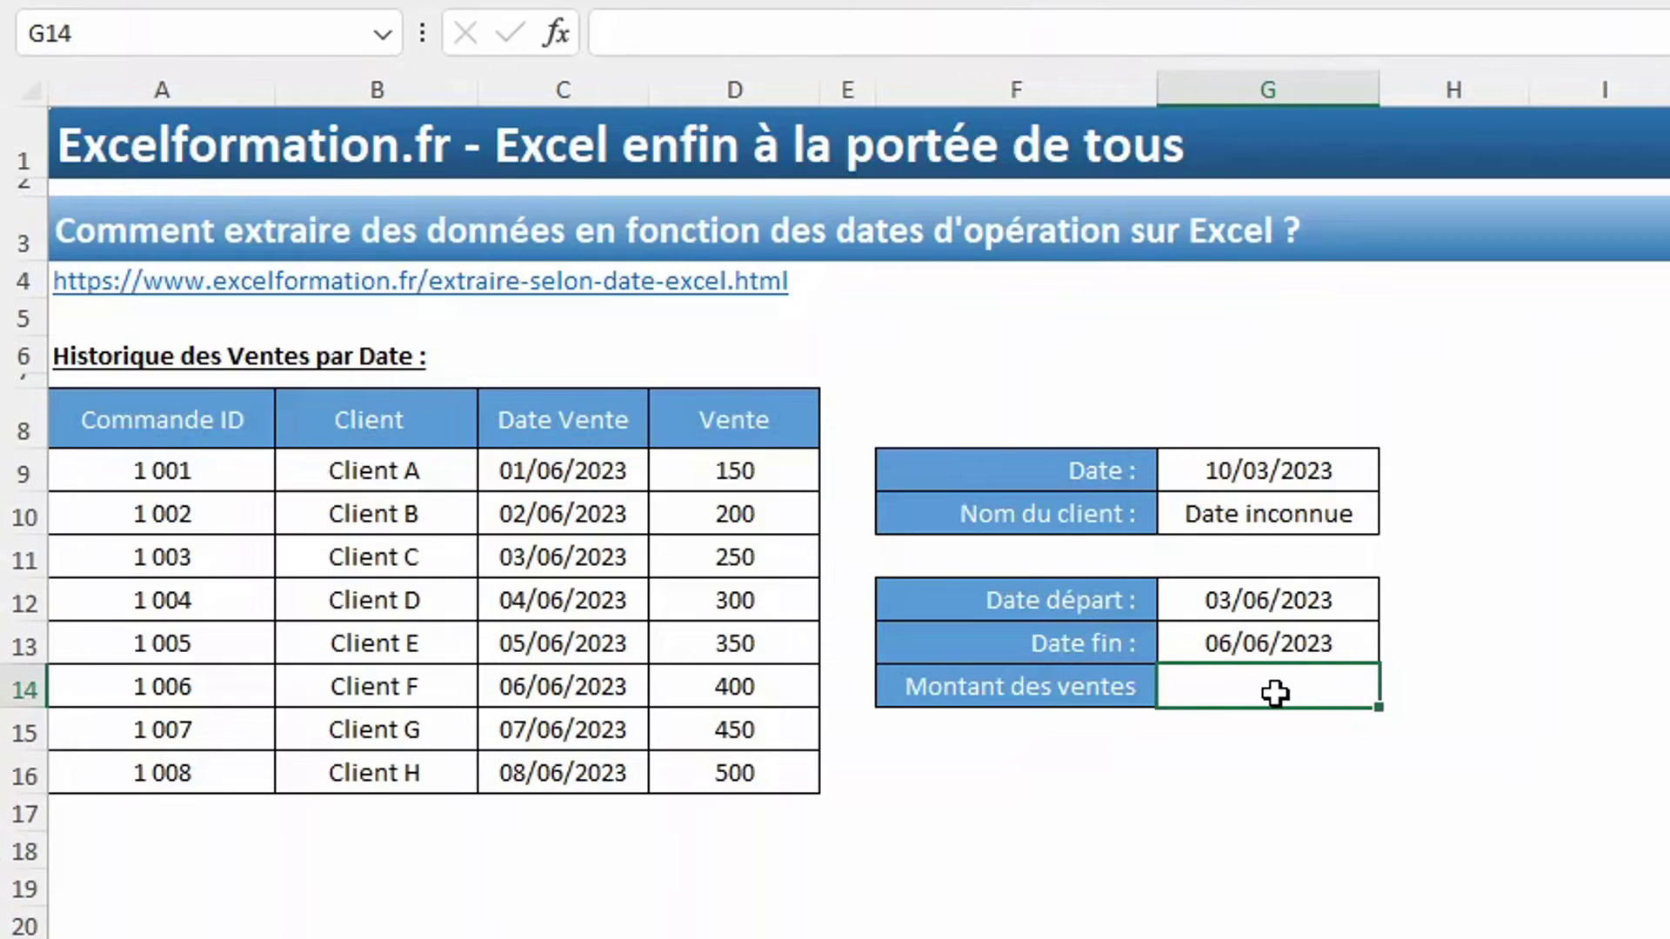
pyautogui.write('=s')
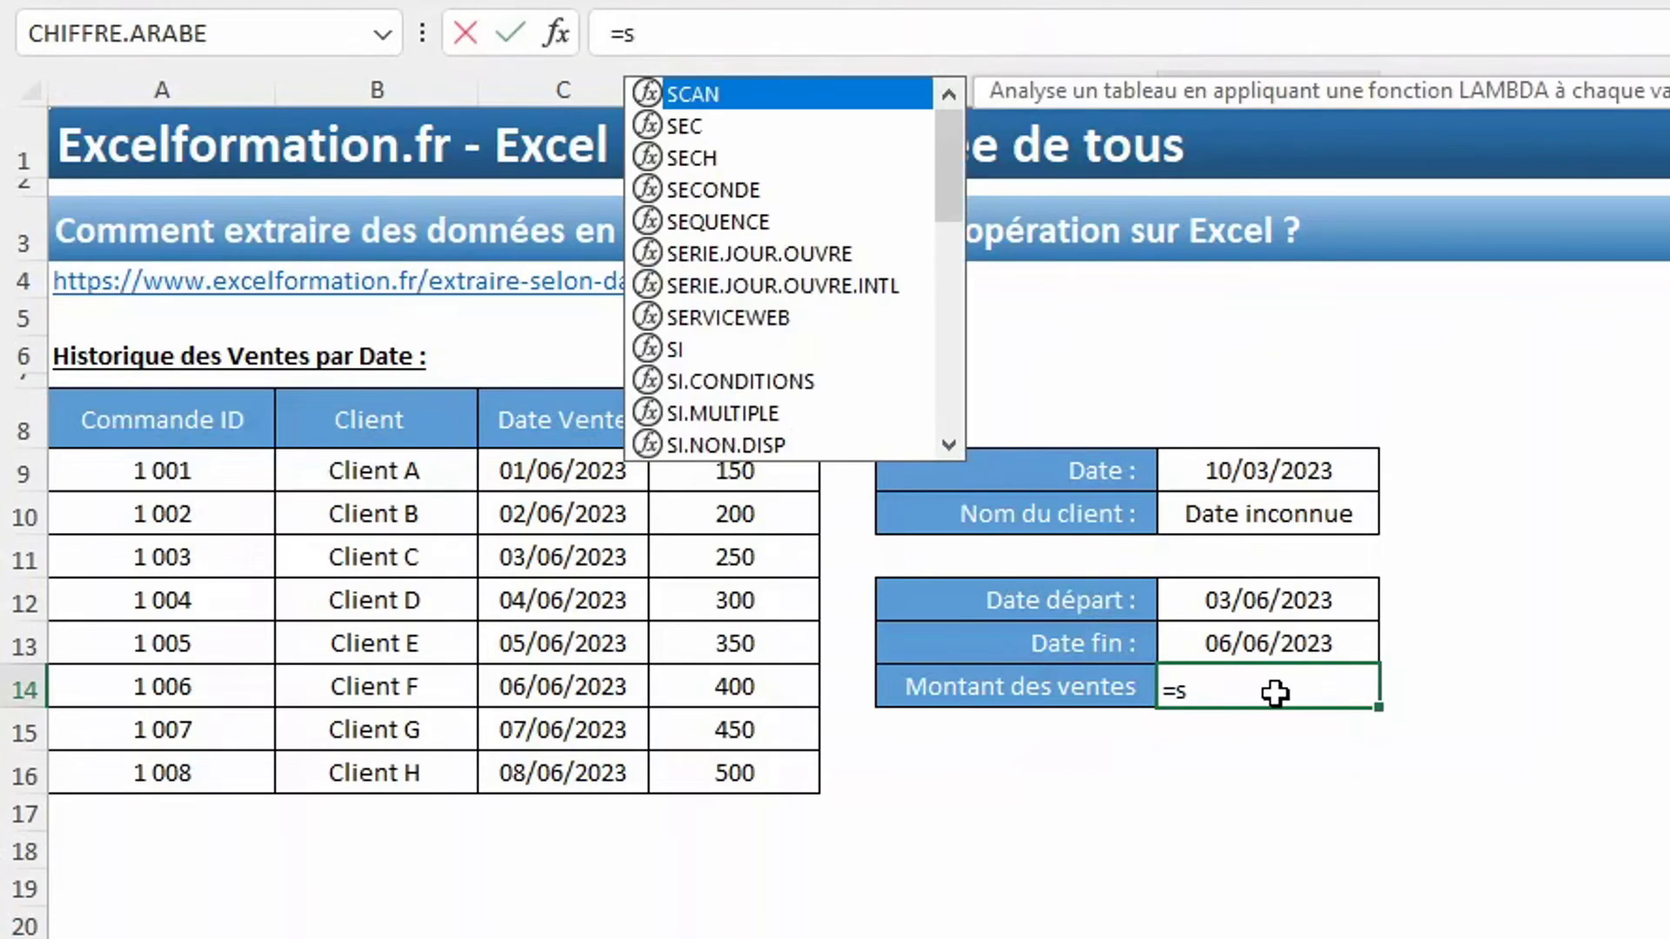
pyautogui.write('omme.')
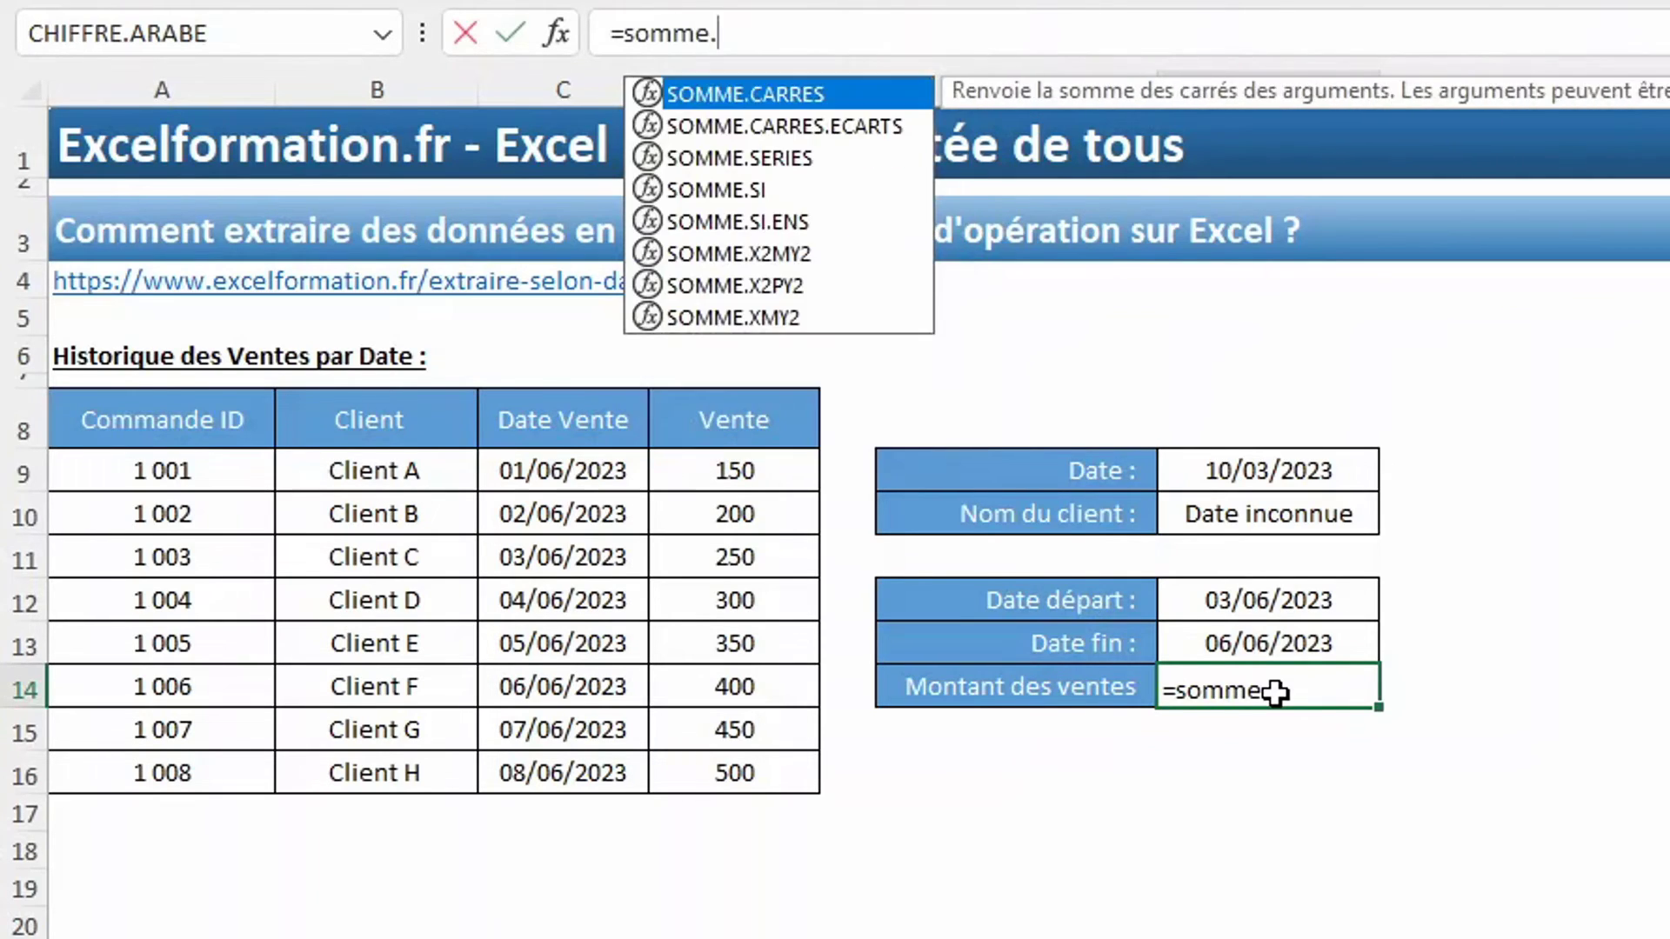
pyautogui.write('si')
pyautogui.press('Down')
pyautogui.press('Tab')
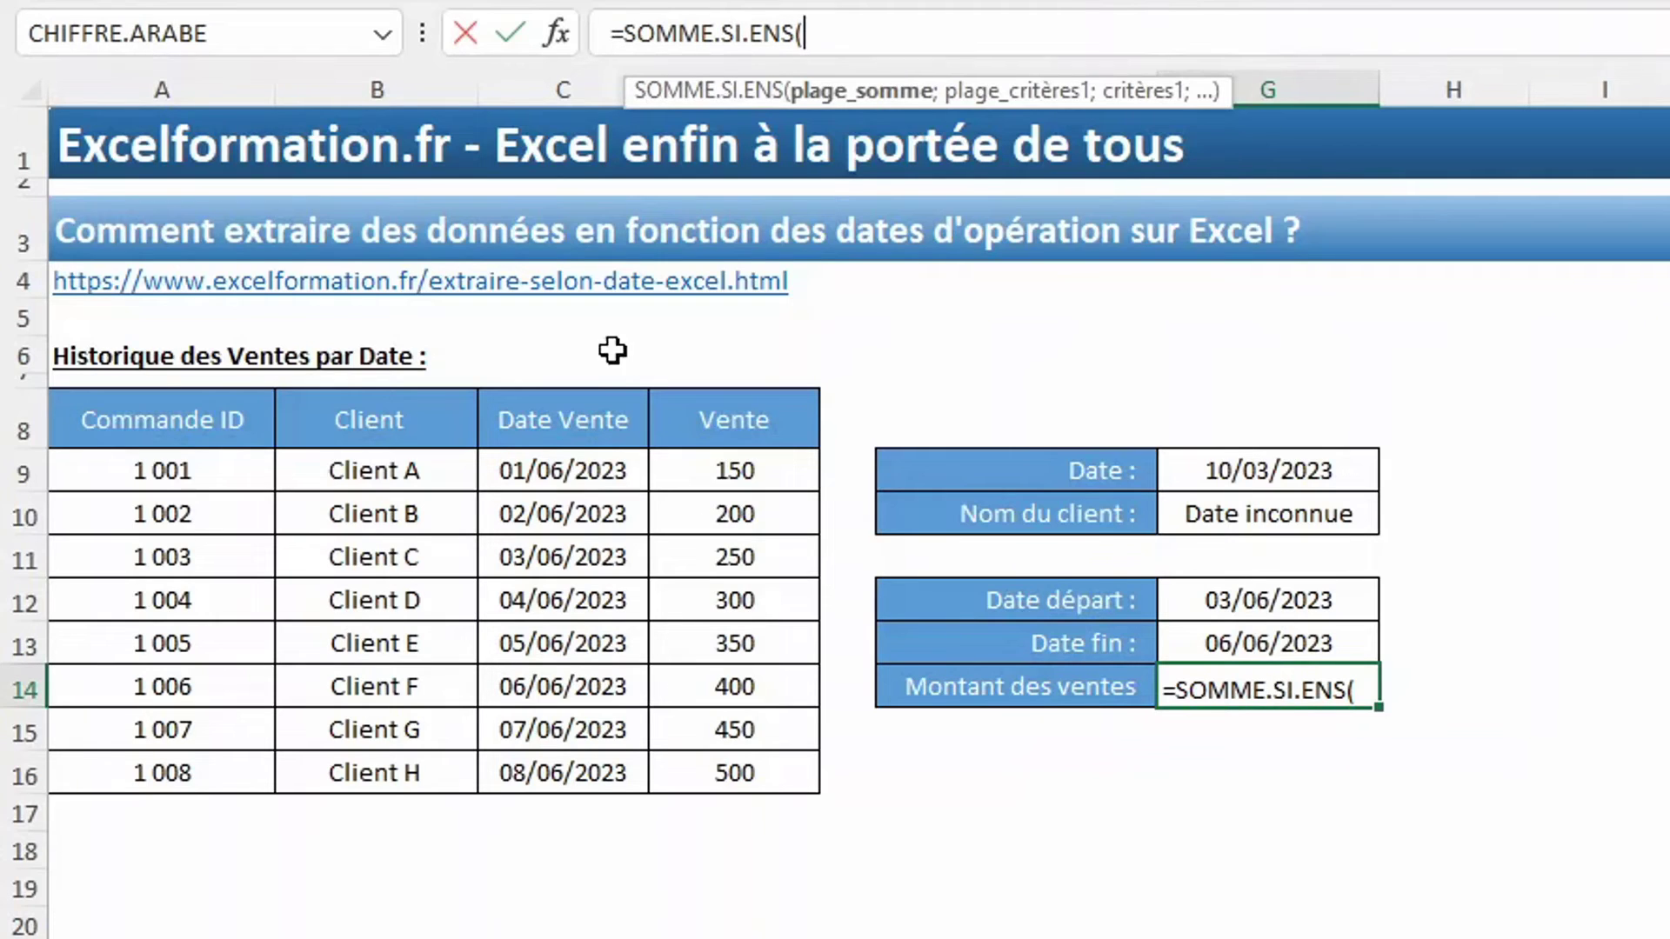
pyautogui.moveTo(749, 473); pyautogui.dragTo(718, 764)
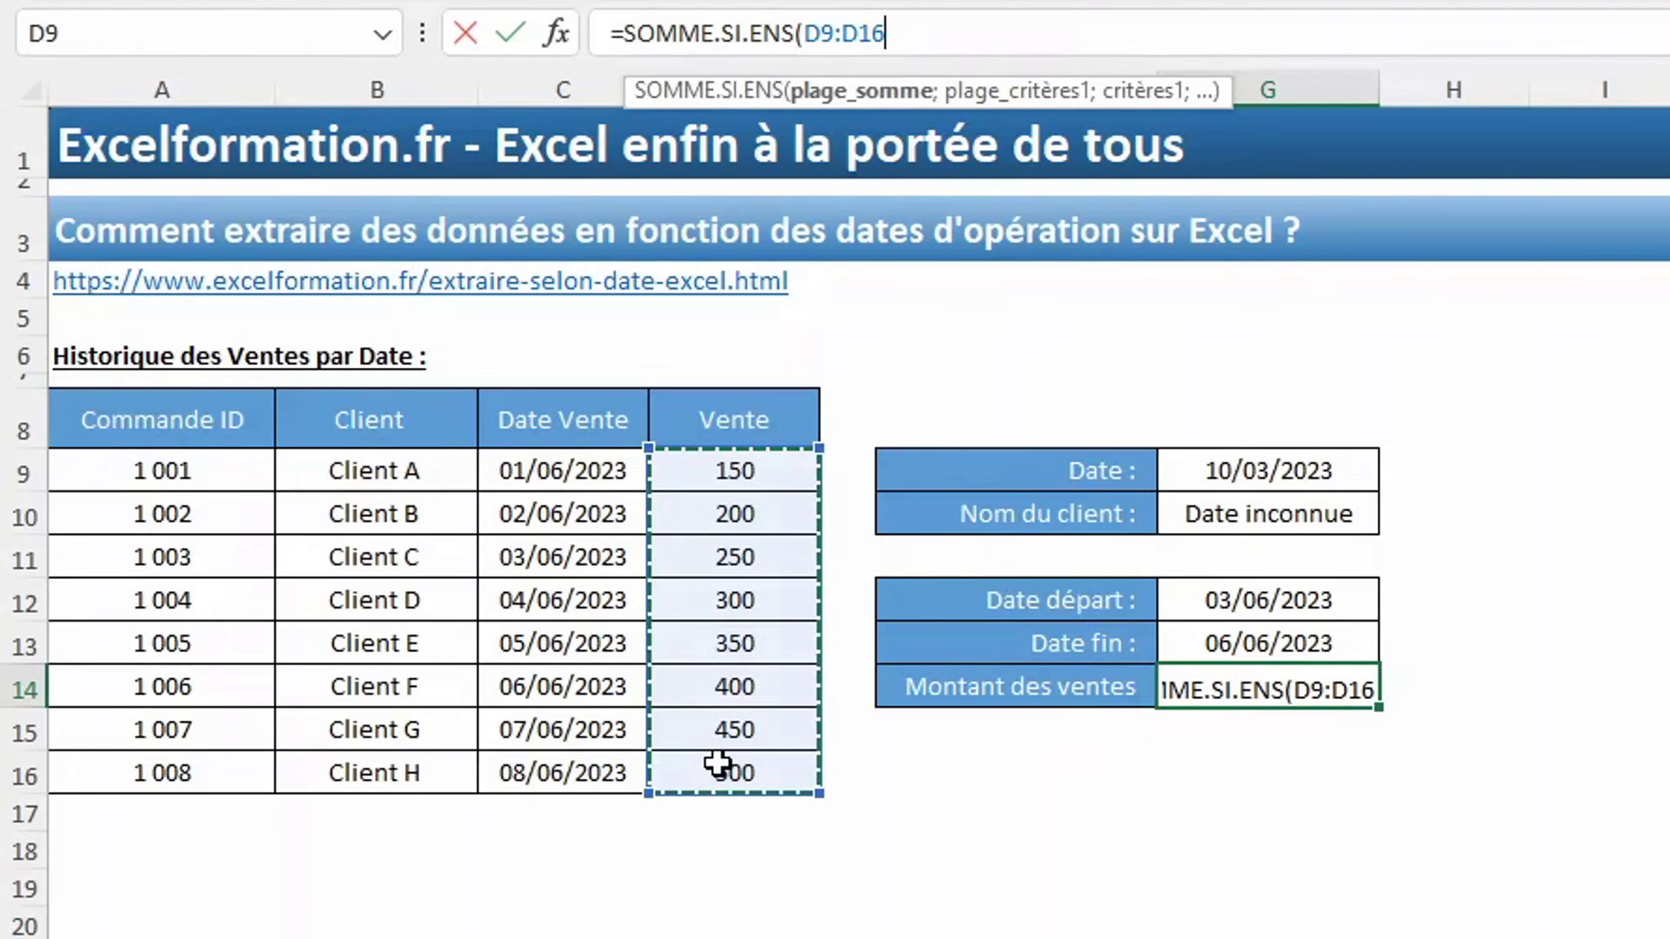
pyautogui.write(';')
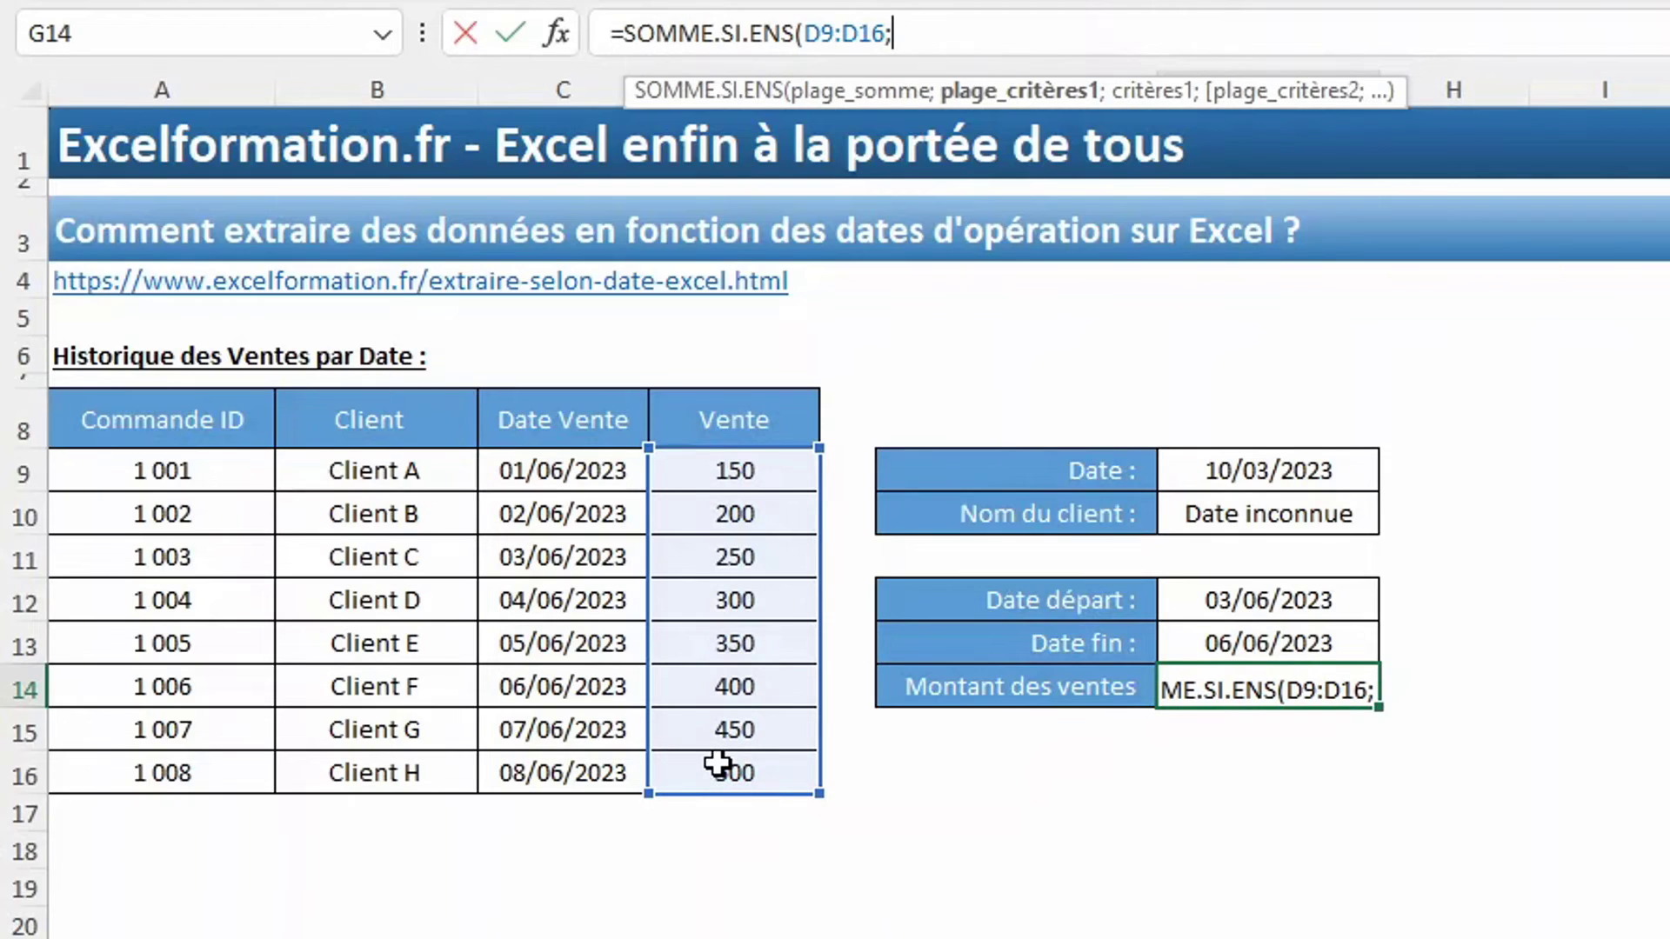
# Step: Add the first SOMME.SI.ENS criterion: sale dates C9:C16 on or after the Date départ, using ">="&G12
pyautogui.moveTo(532, 468); pyautogui.dragTo(539, 768)
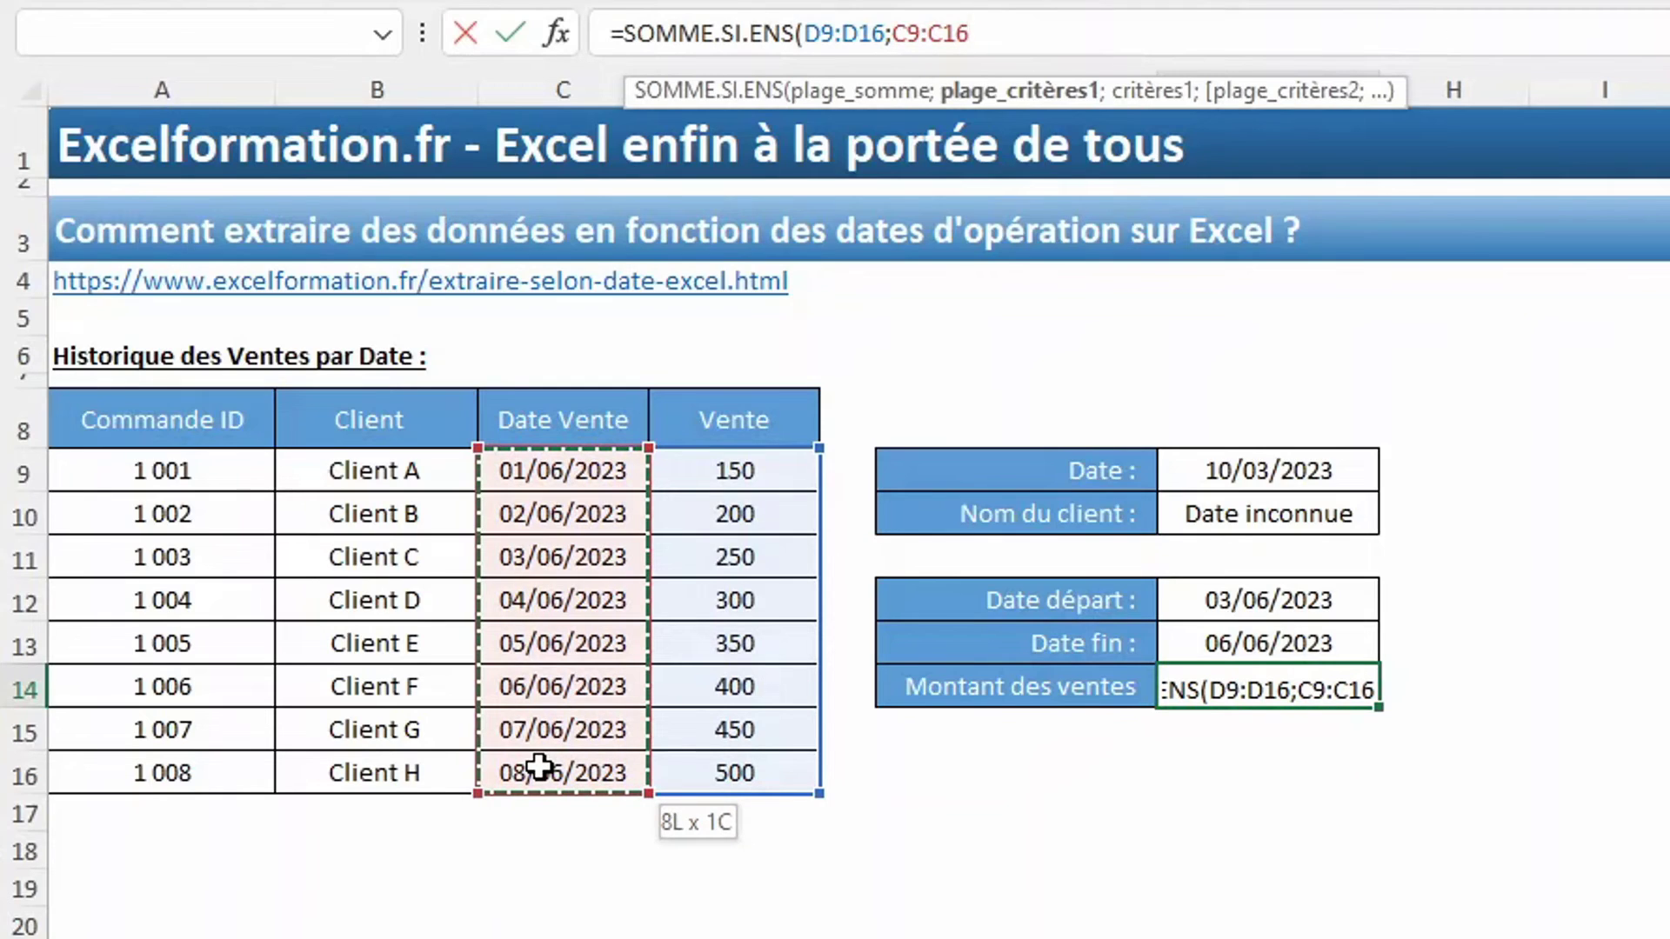
pyautogui.moveTo(539, 767); pyautogui.dragTo(539, 767)
pyautogui.write(';')
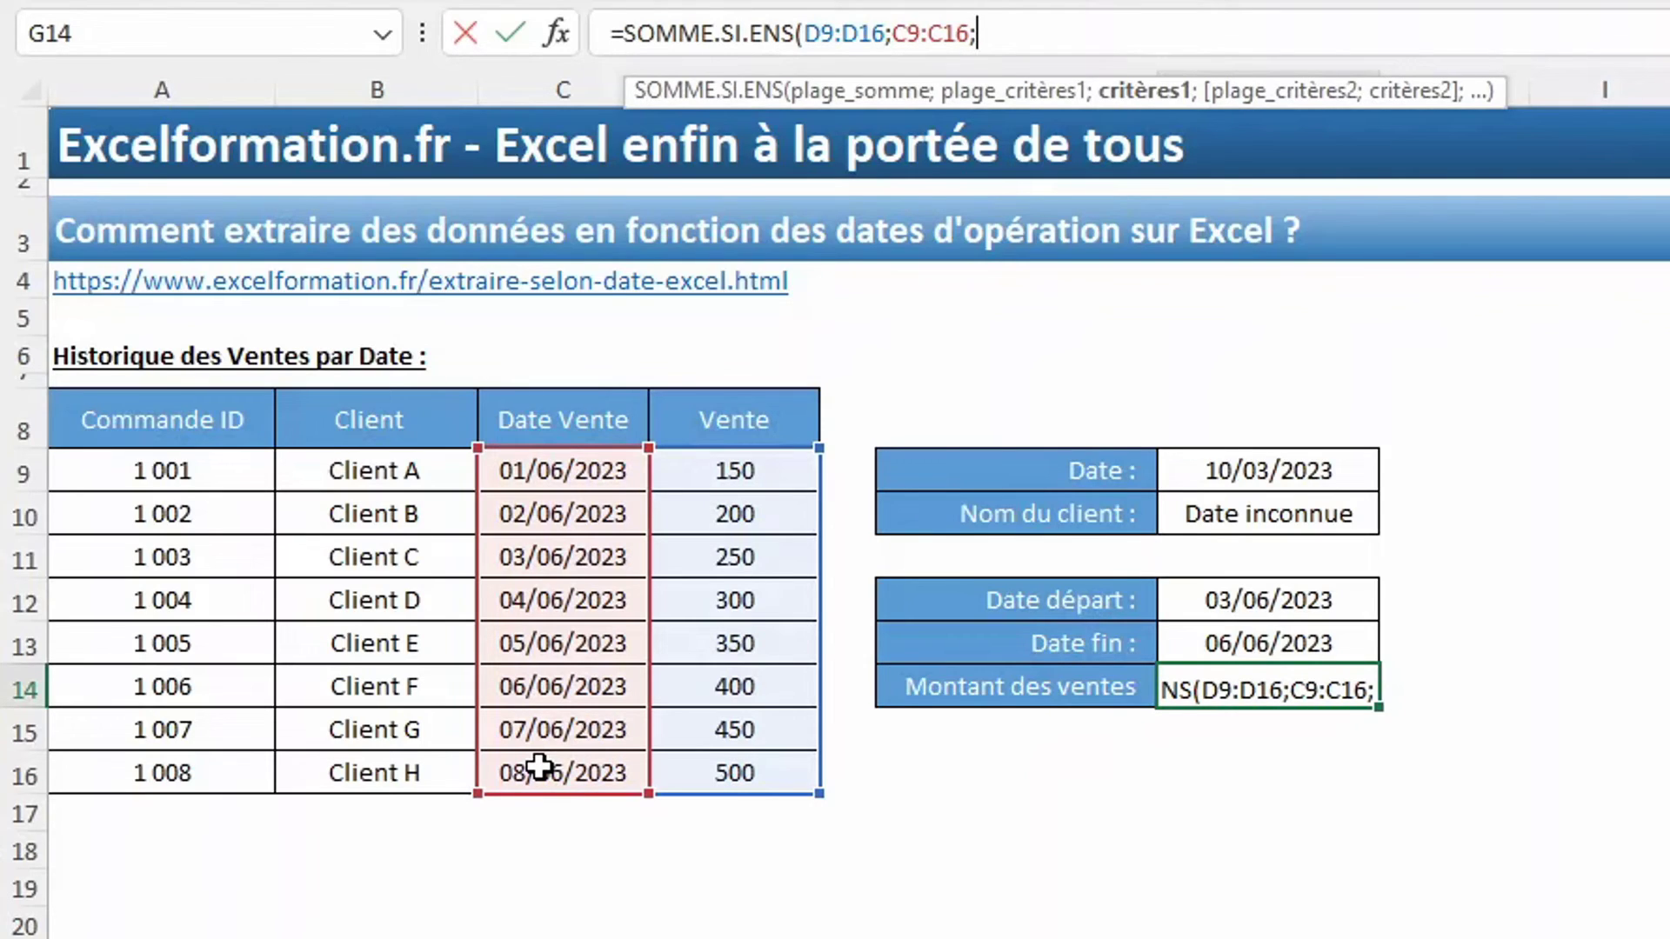
pyautogui.write('"')
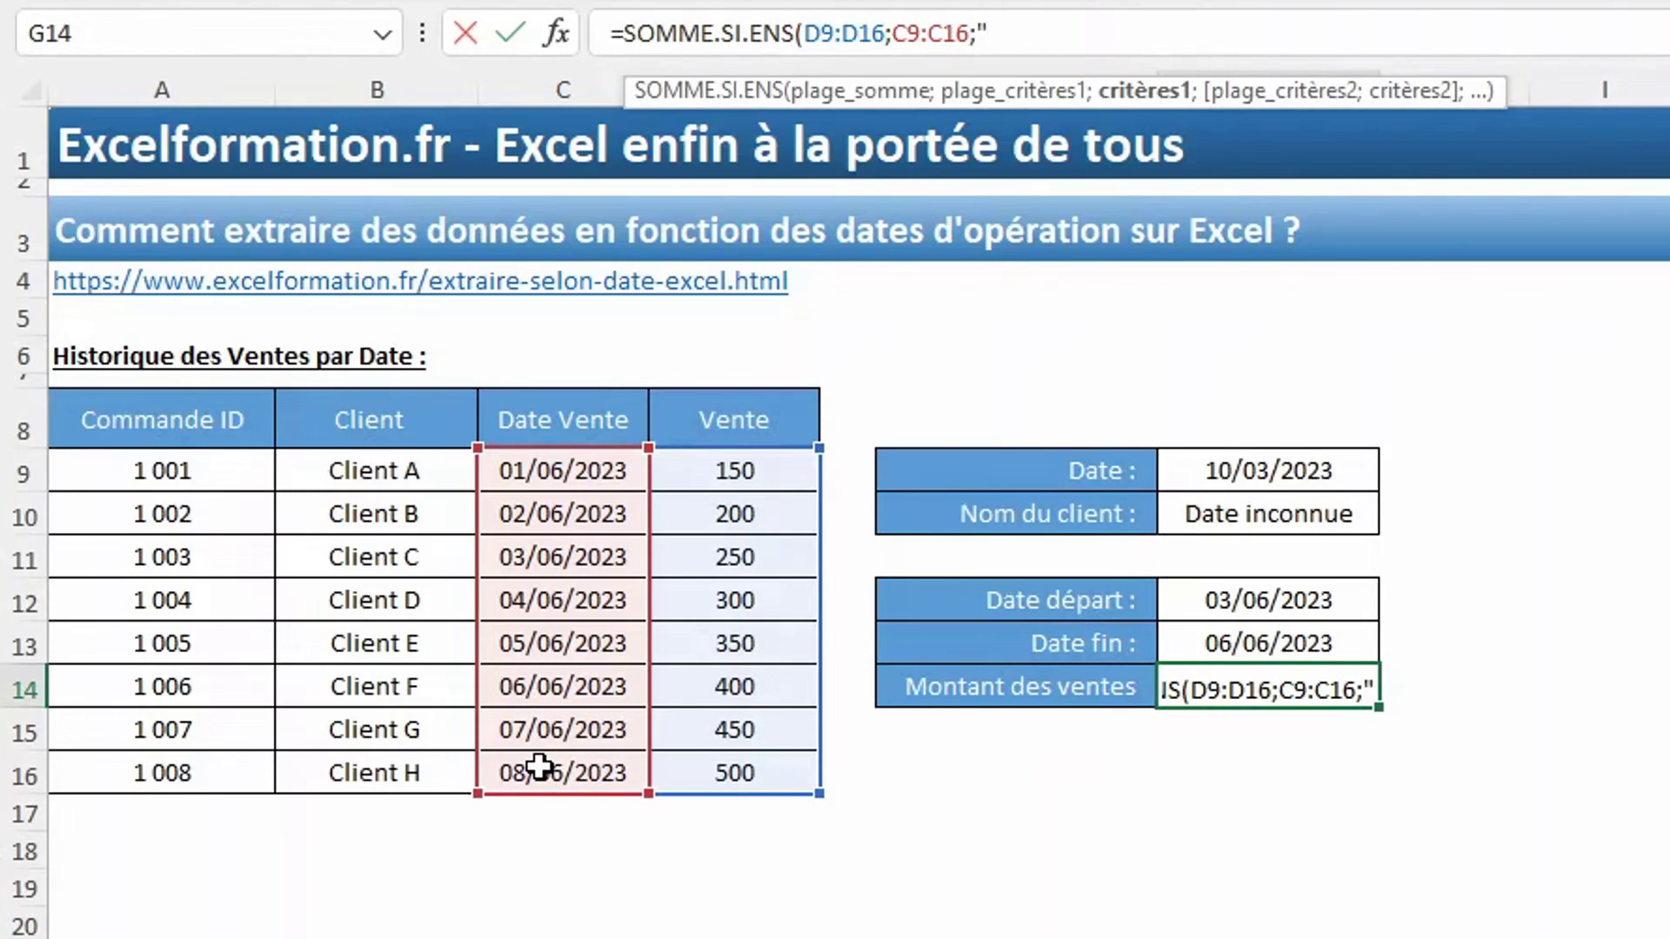
pyautogui.write('>')
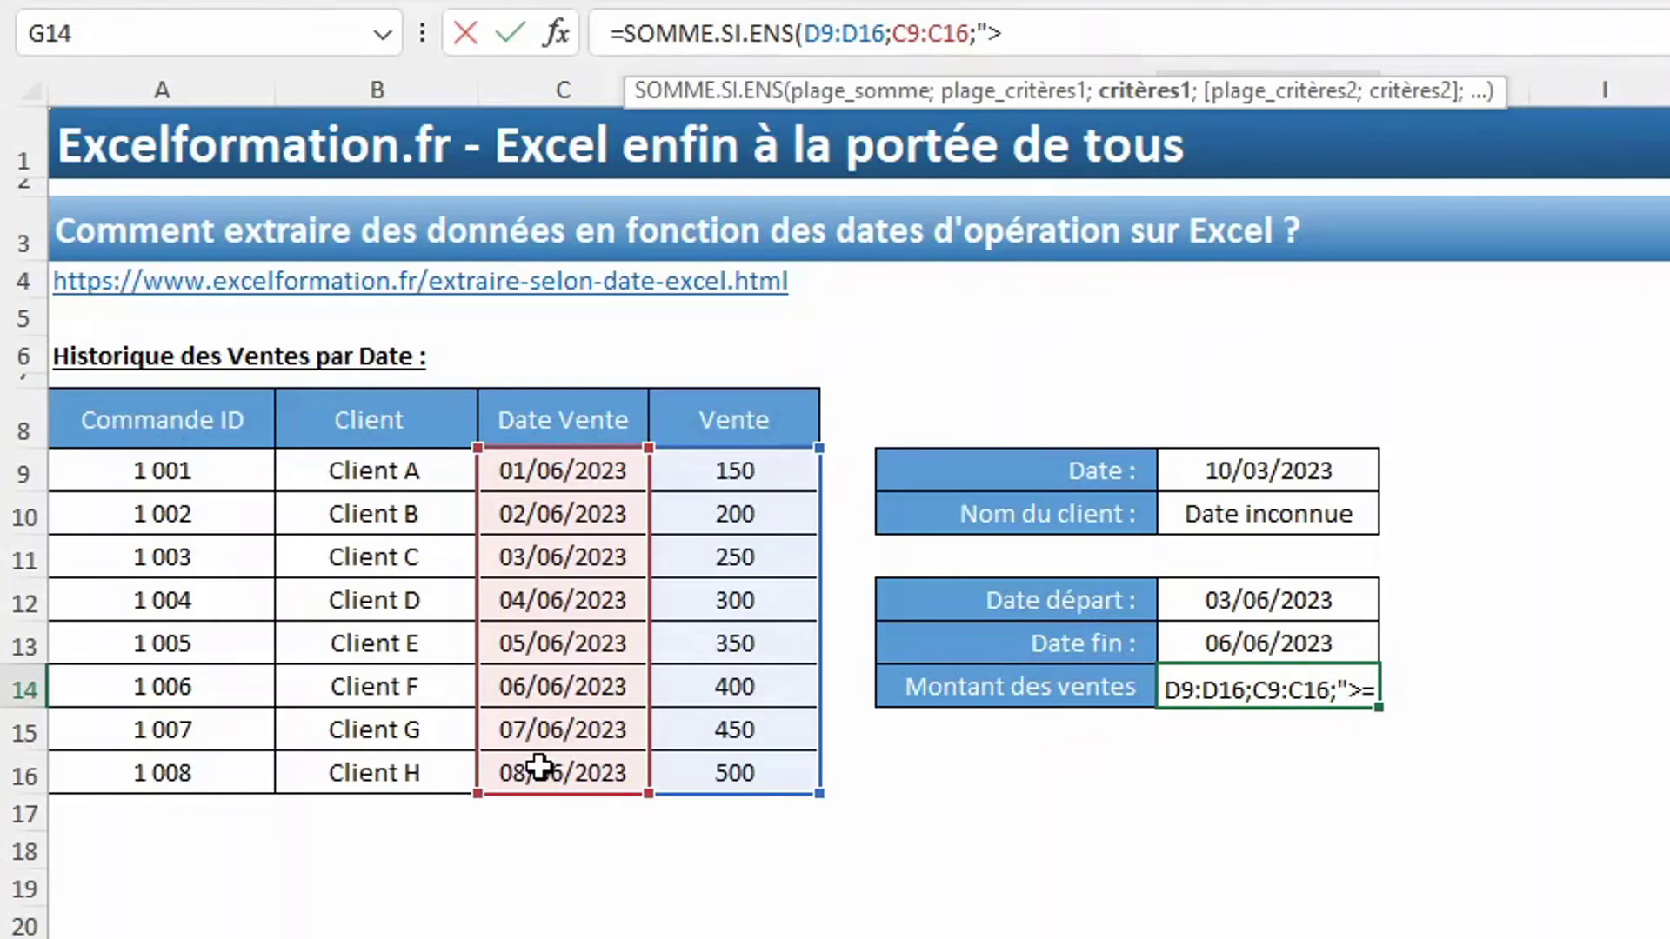
pyautogui.write('="&')
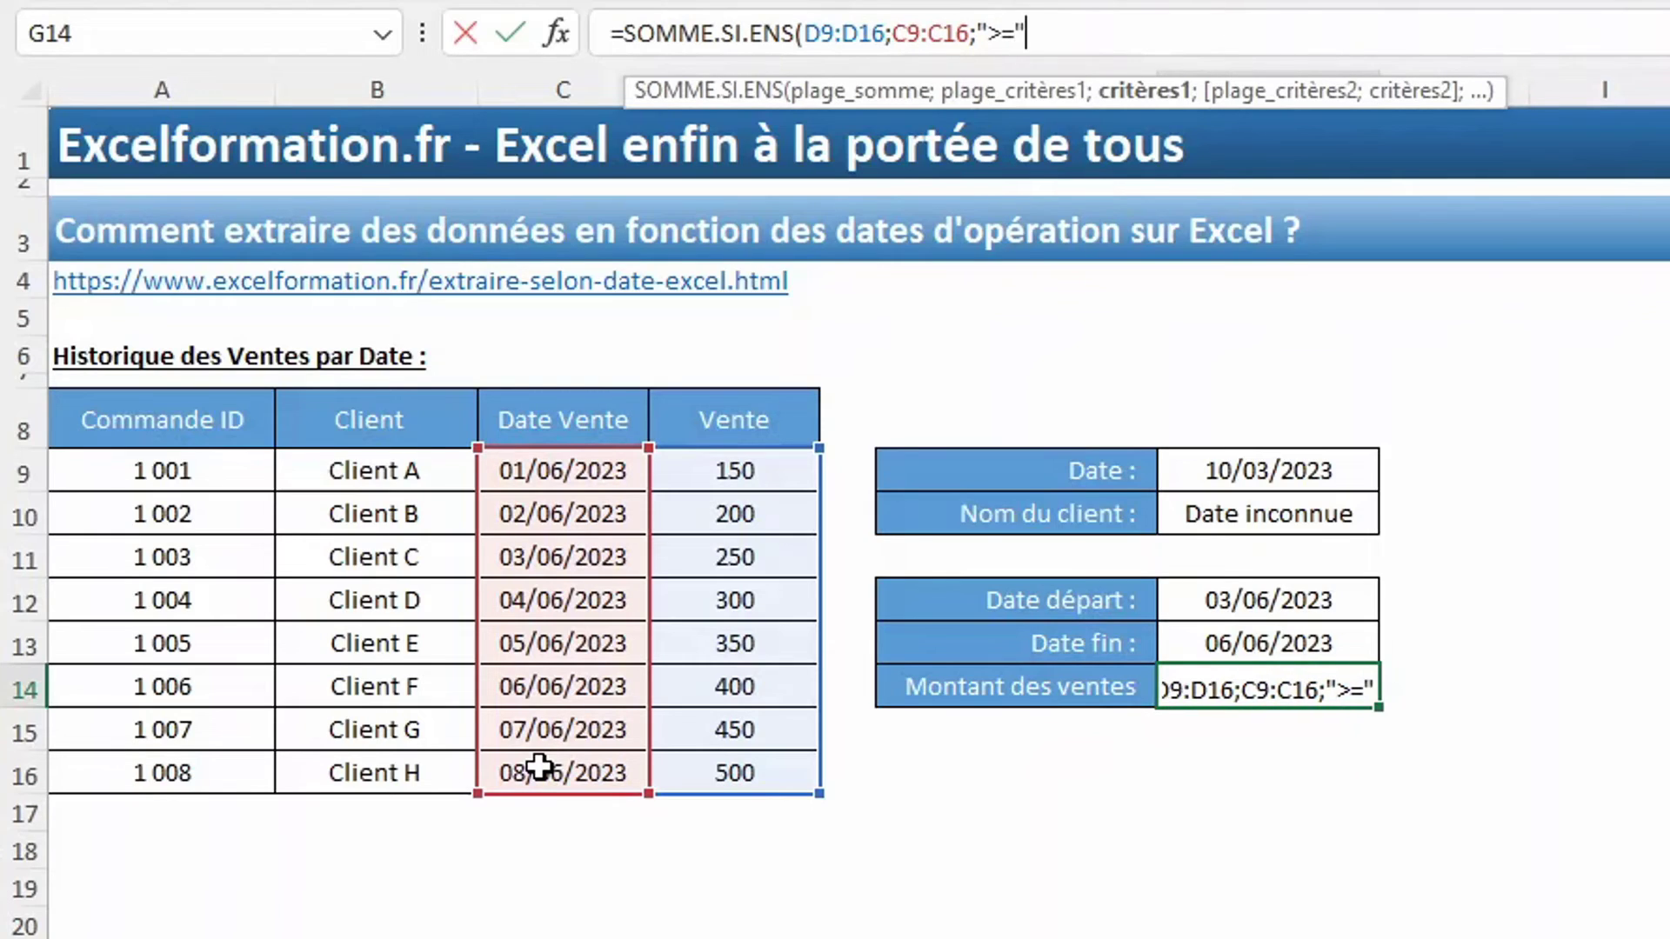
pyautogui.click(1243, 600)
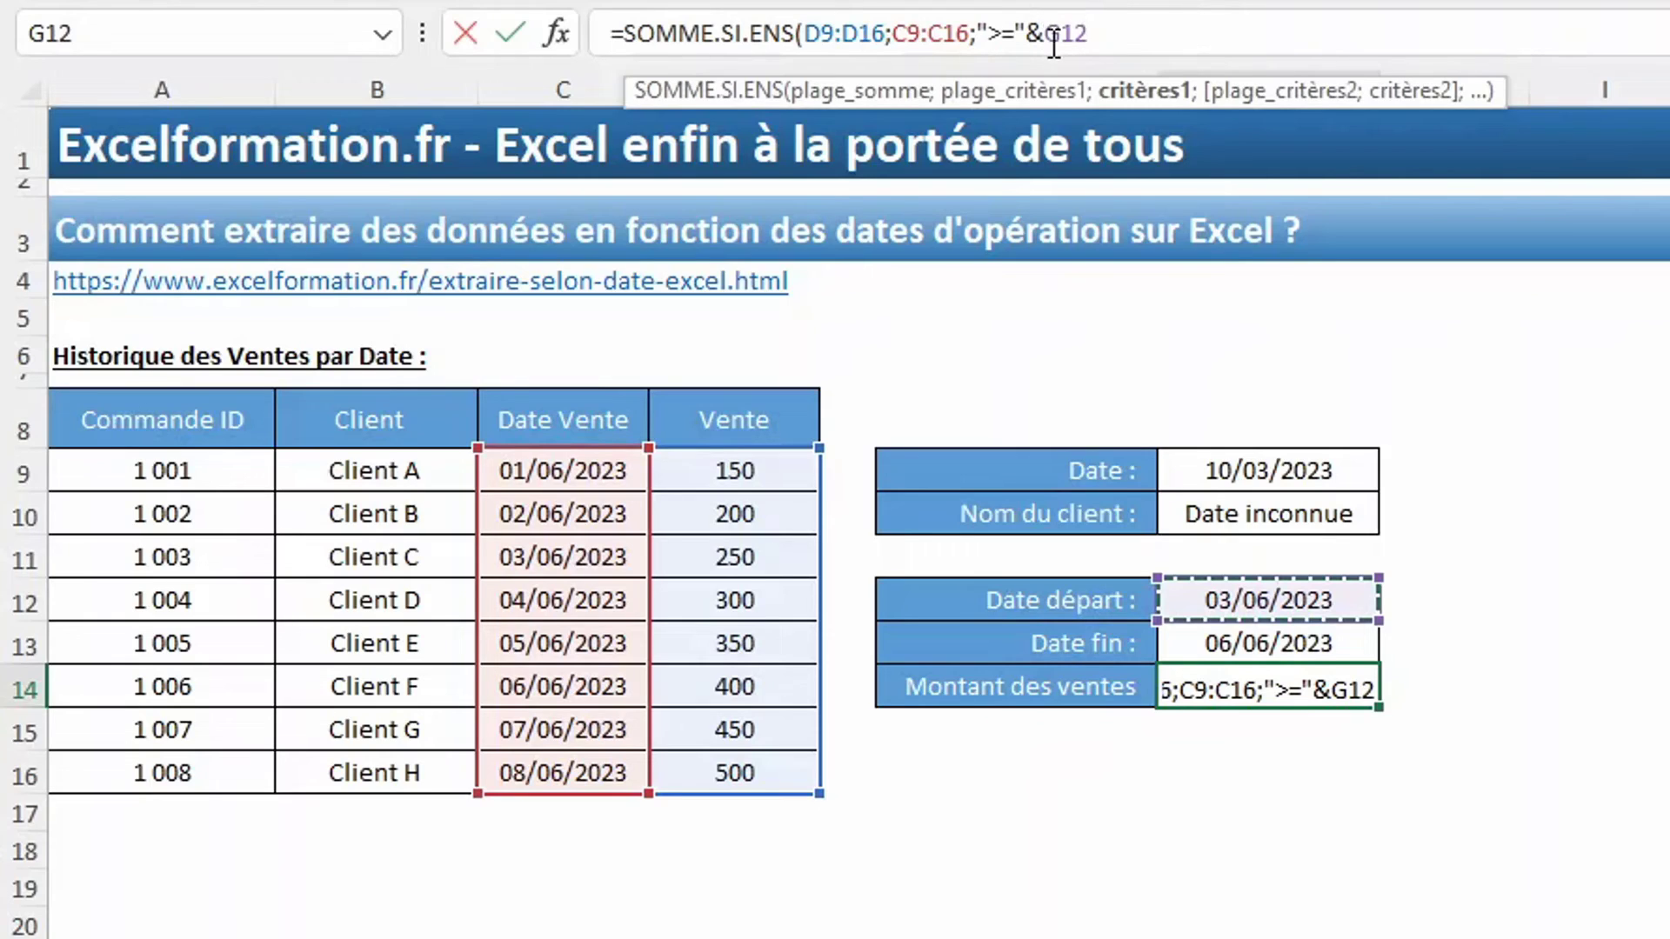
pyautogui.write(';')
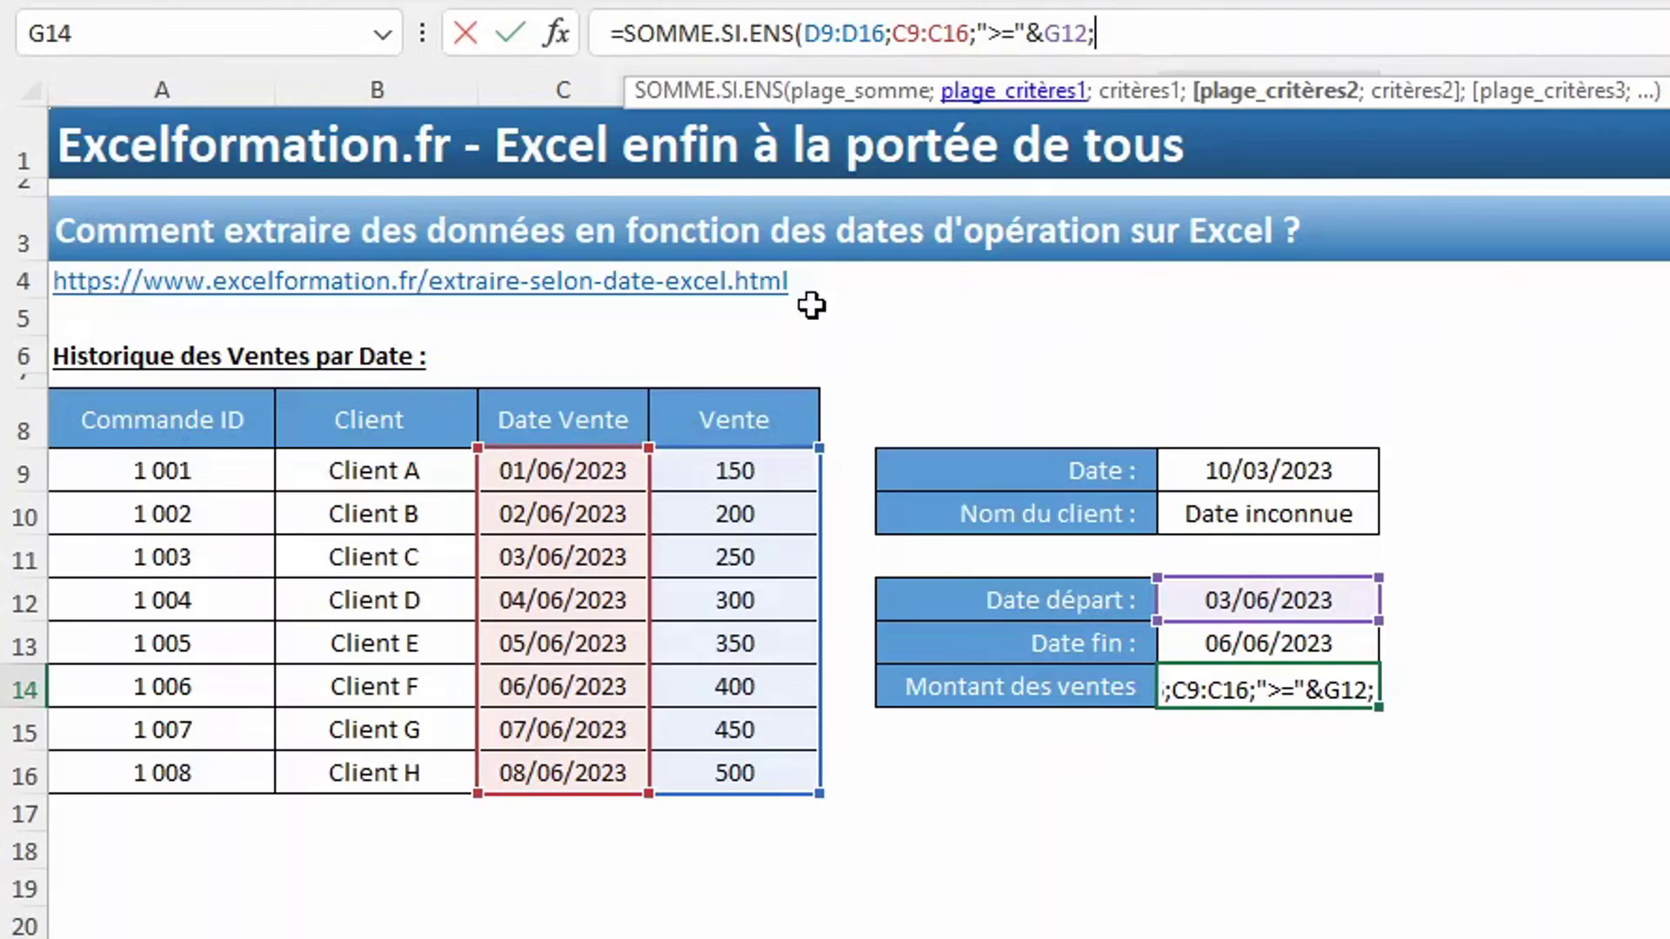
# Step: Add the second criterion, sale dates C9:C16 on or before the Date fin with "<="&G13, and validate the G14 formula
pyautogui.click(555, 480)
pyautogui.moveTo(552, 494); pyautogui.dragTo(550, 779)
pyautogui.write(';"<')
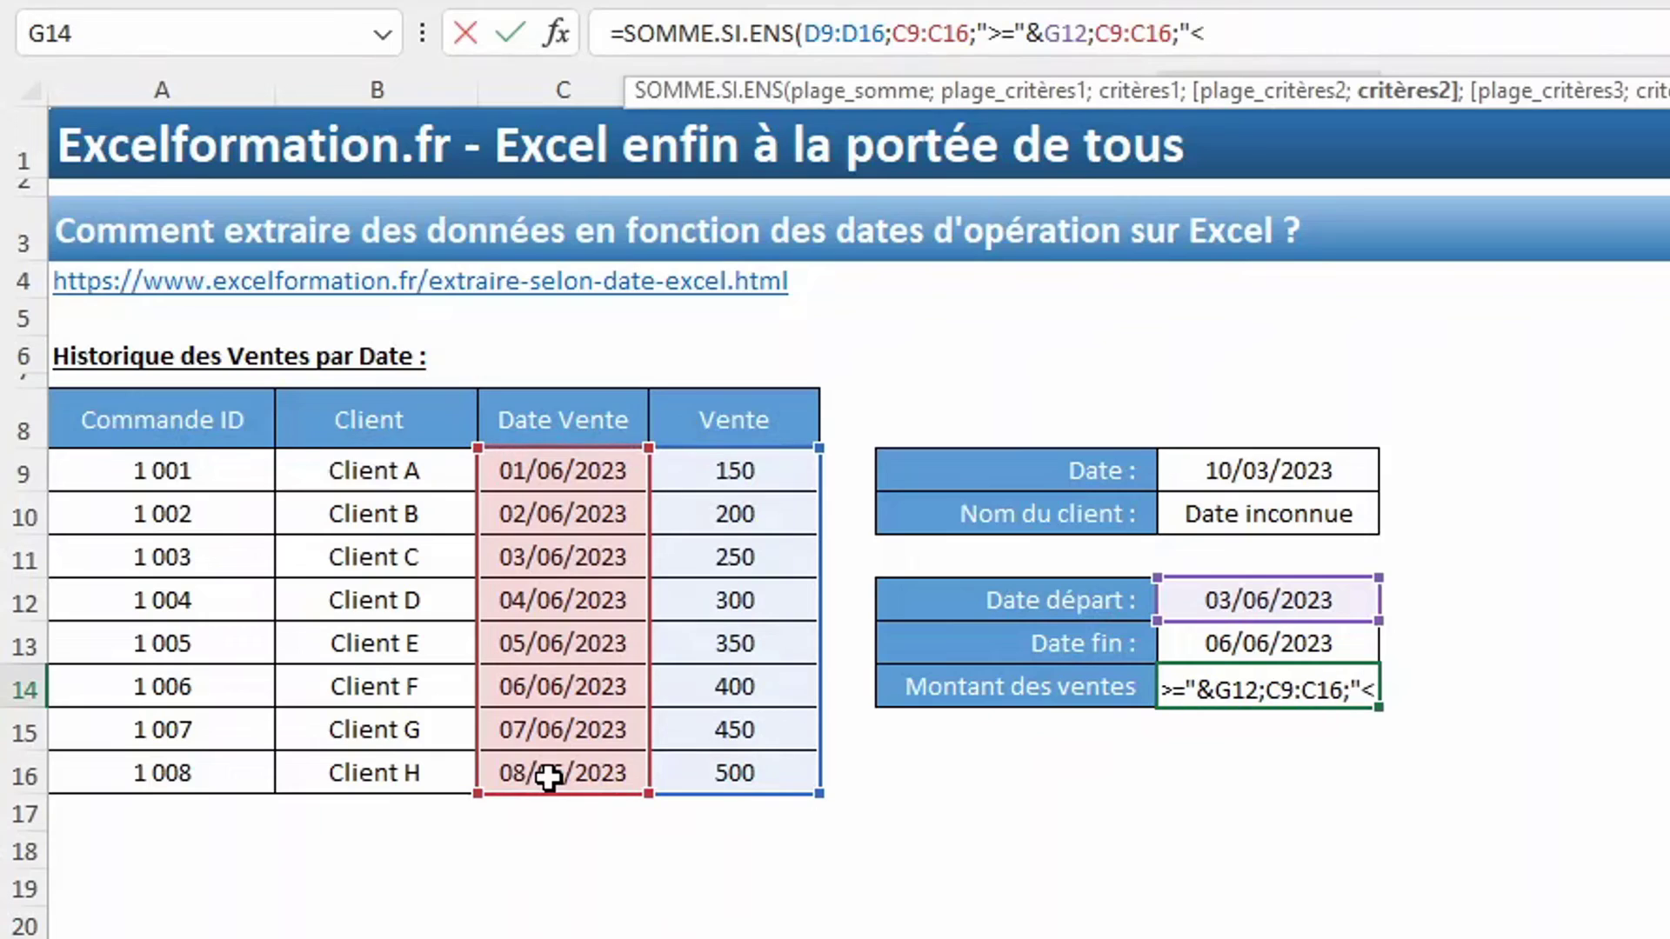
pyautogui.write('="&')
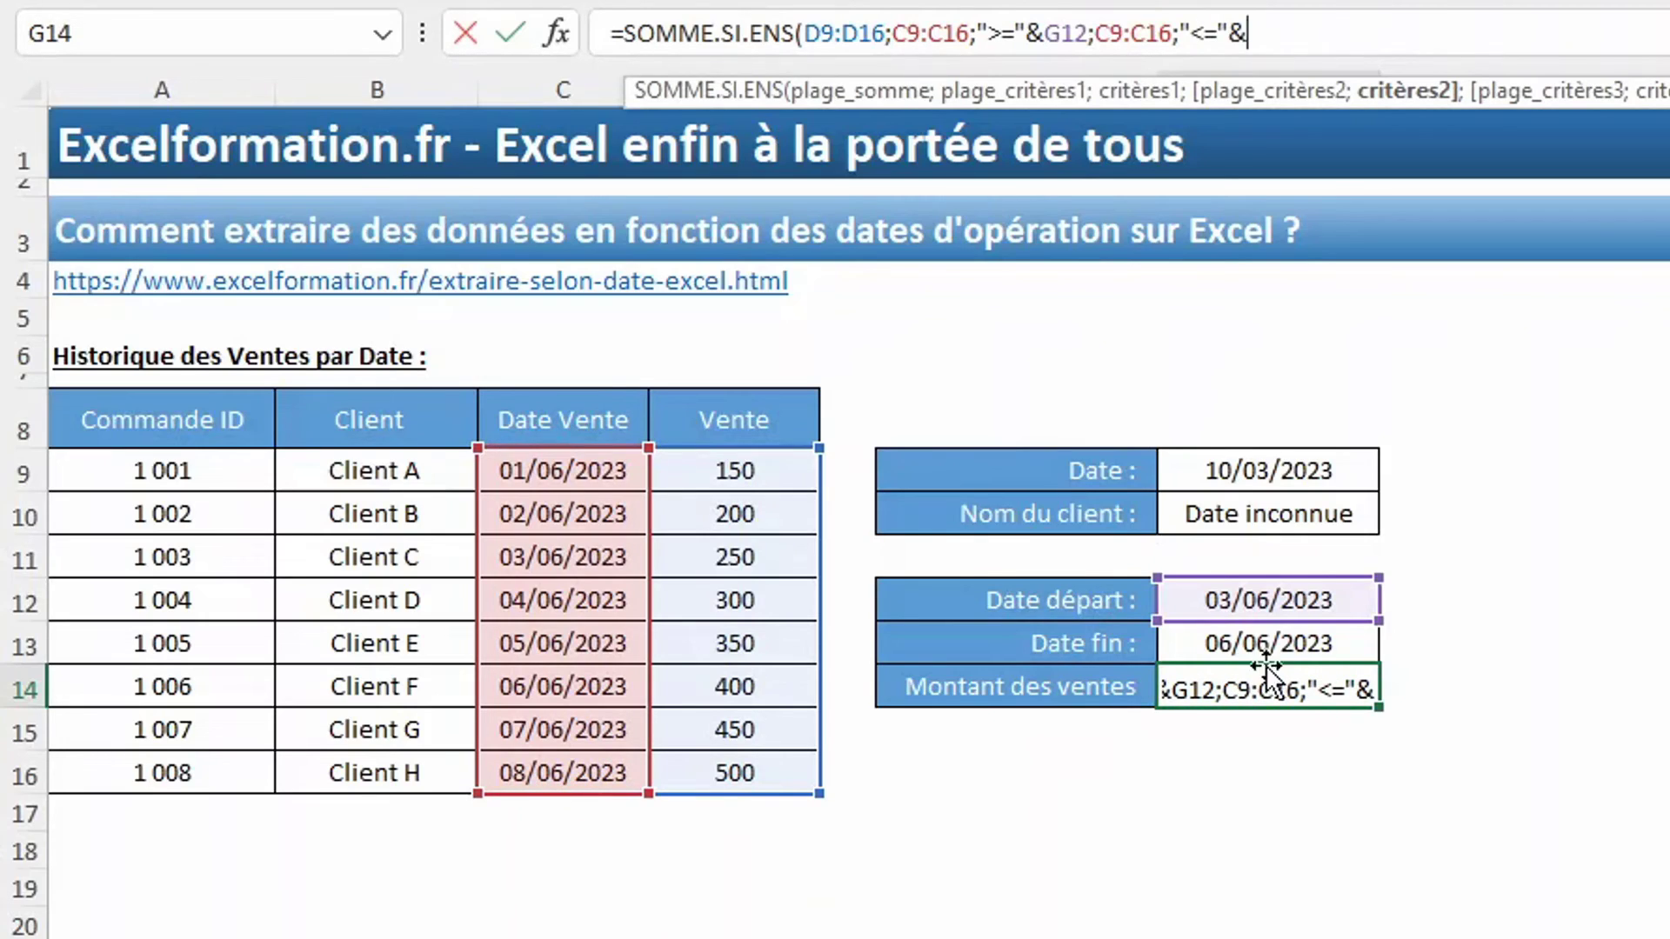
pyautogui.click(1249, 641)
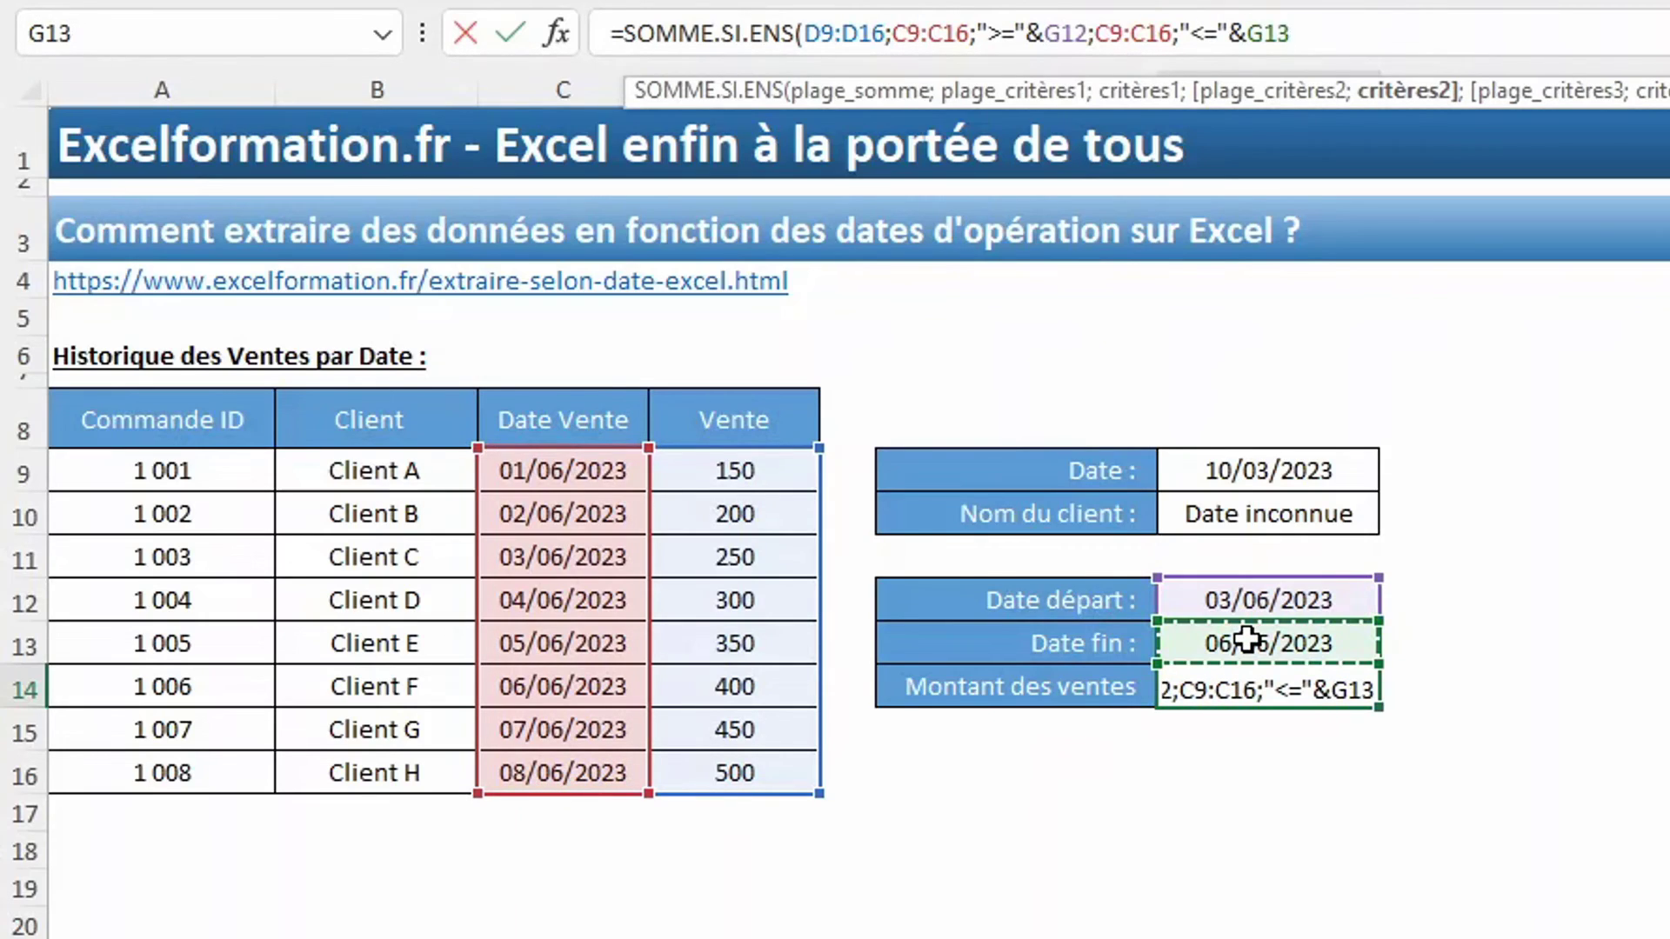
pyautogui.write(')')
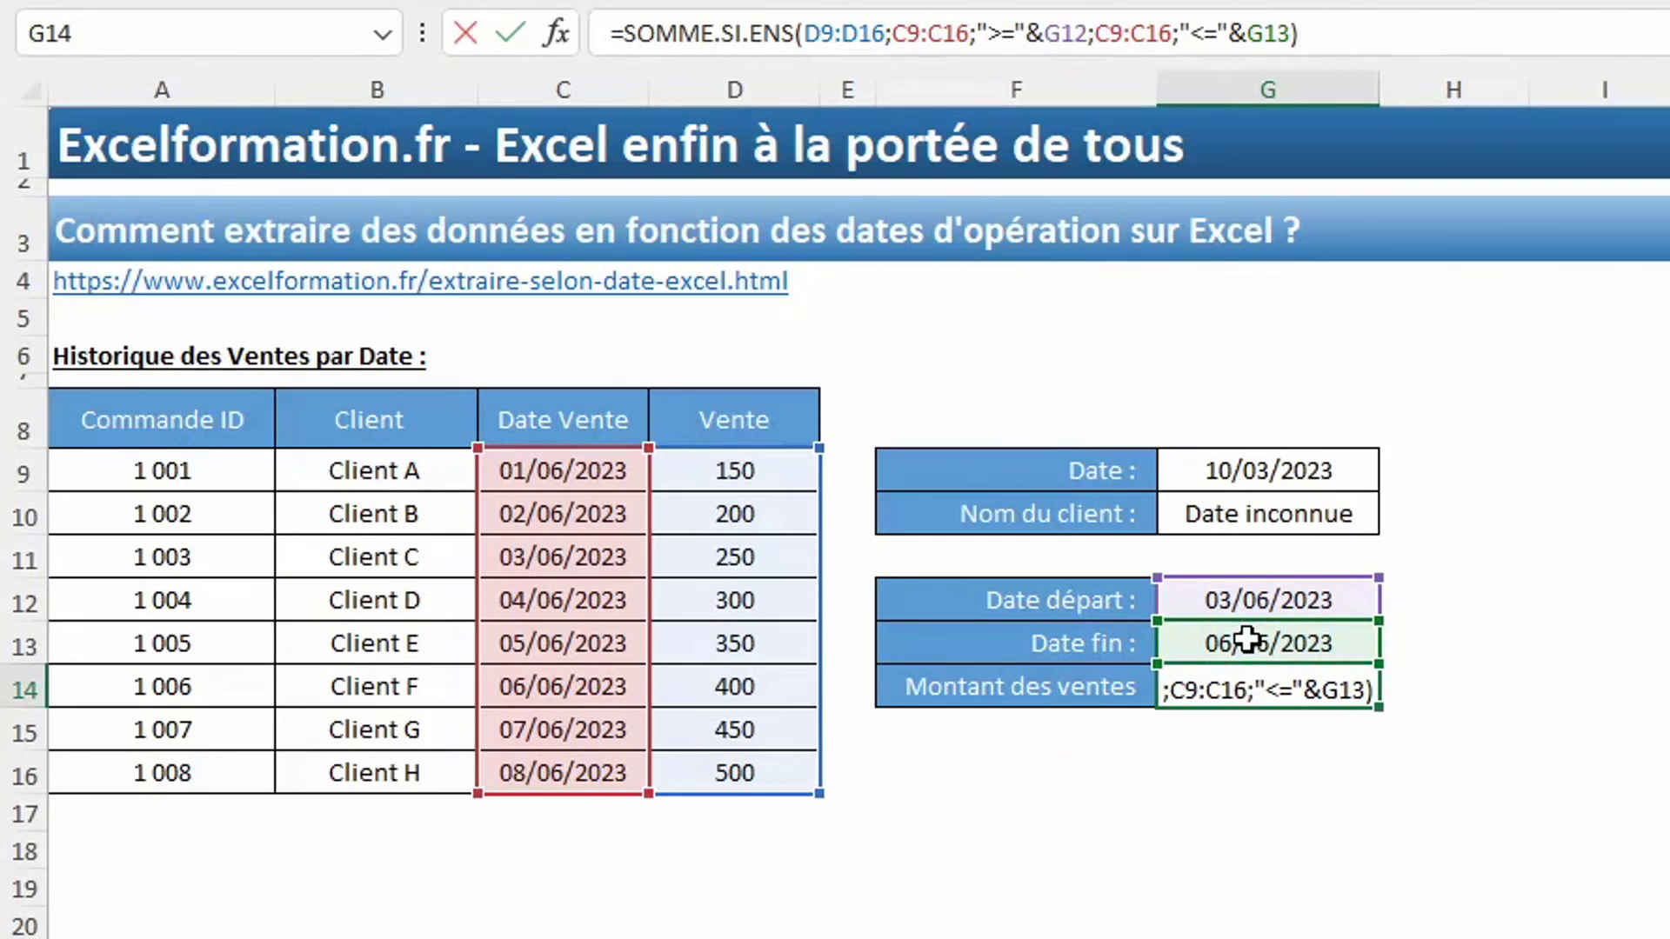
pyautogui.press('Return')
pyautogui.click(1313, 681)
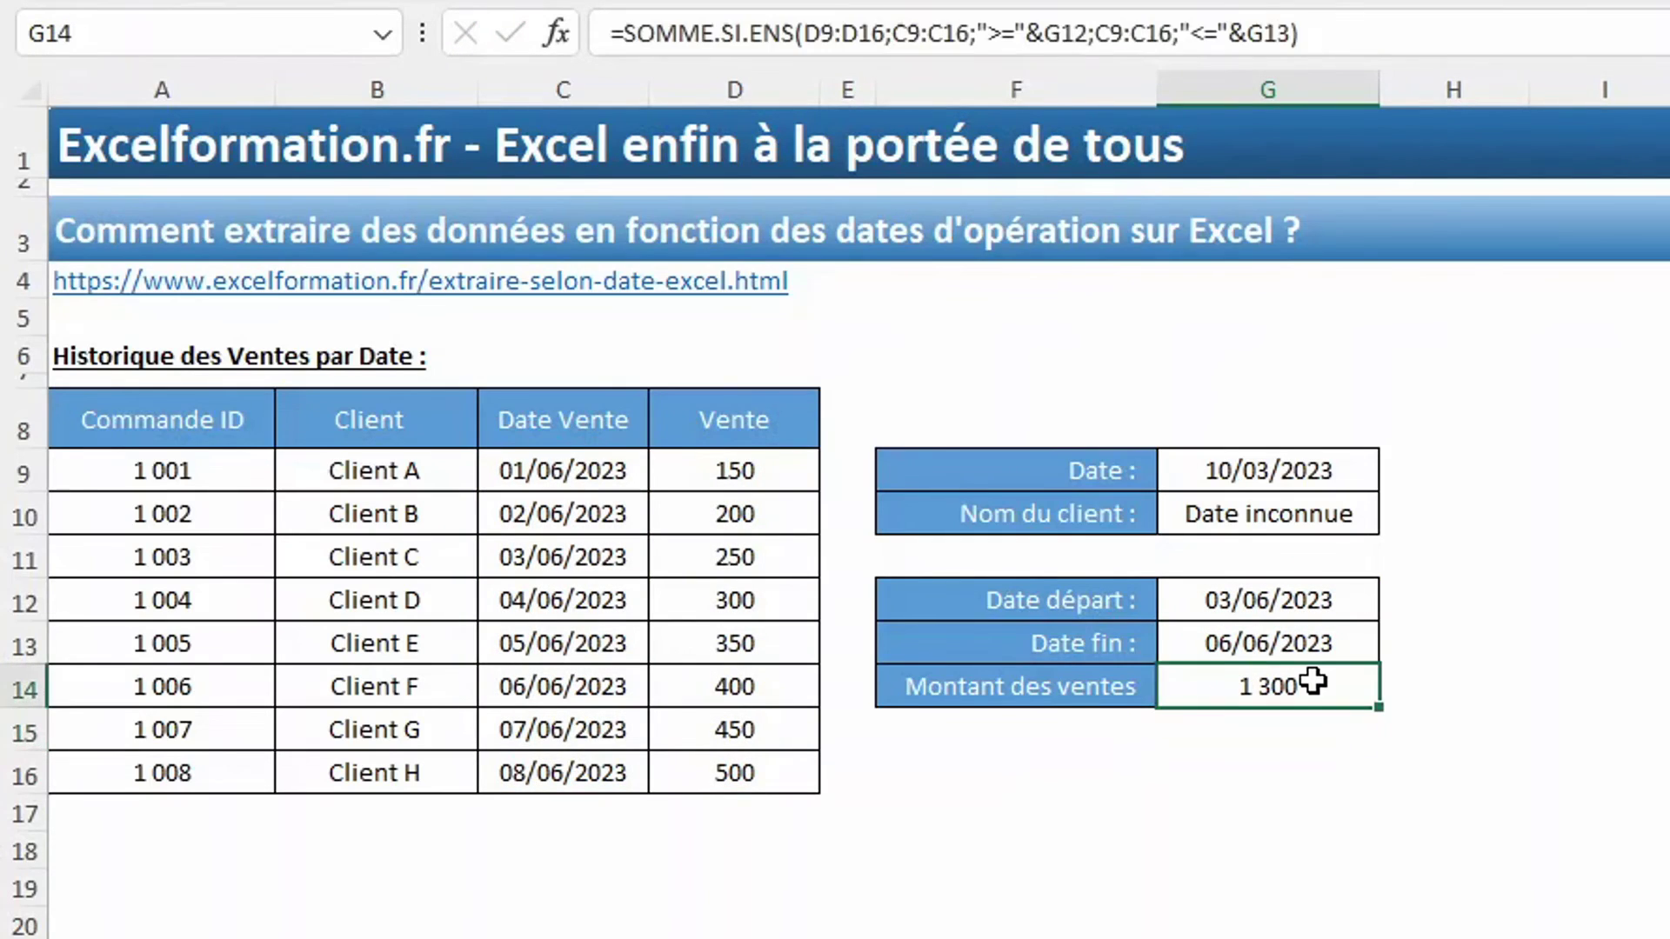